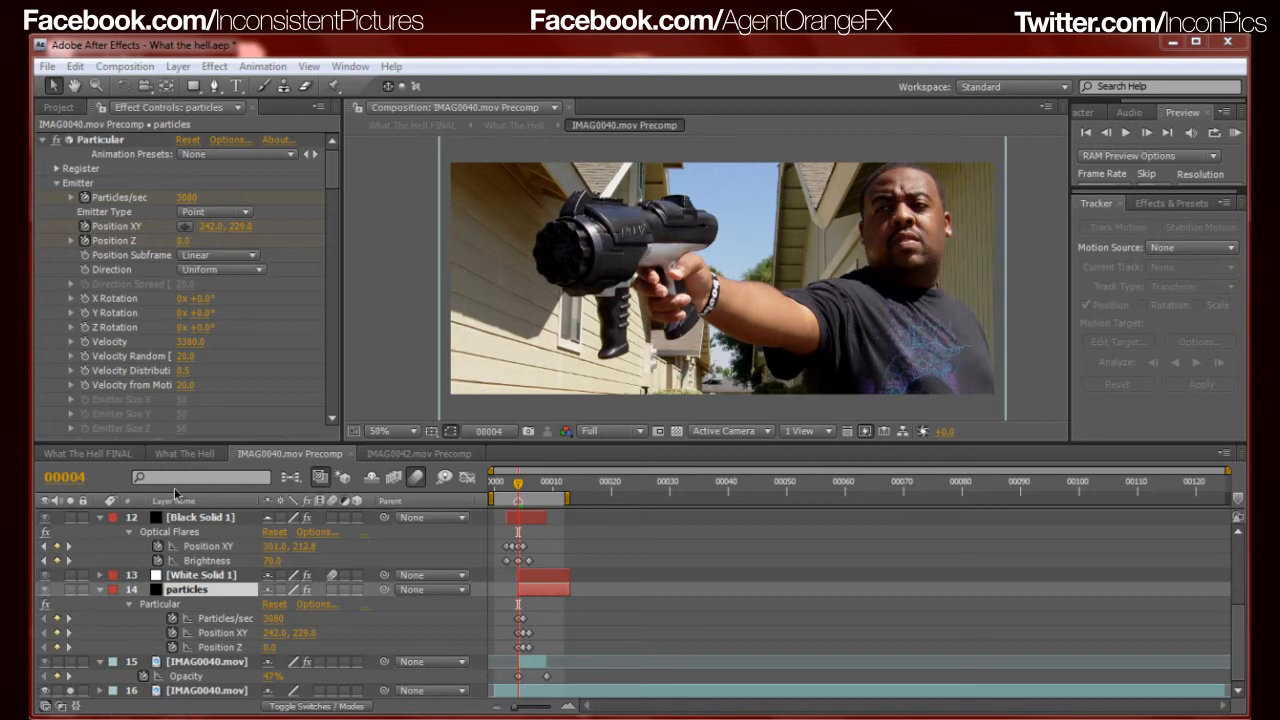
Preview the soloed original footage without any effects
key("KP_0")
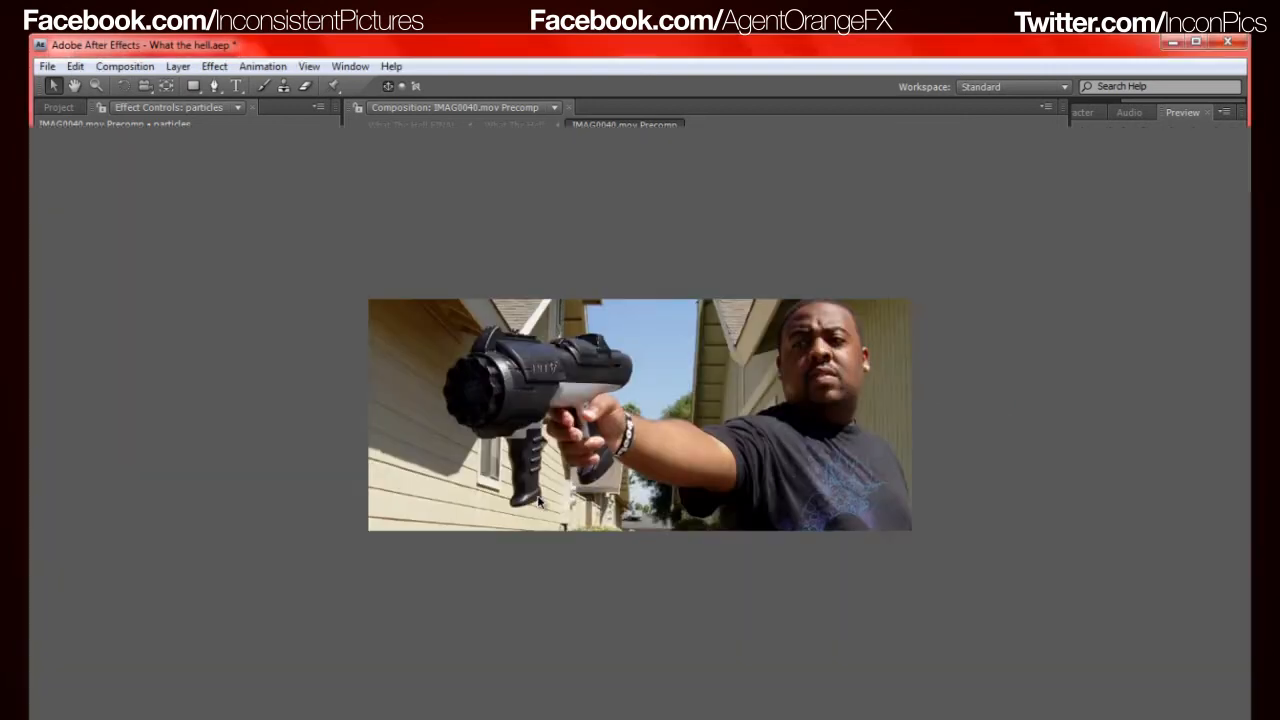
key("KP_0")
key("space")
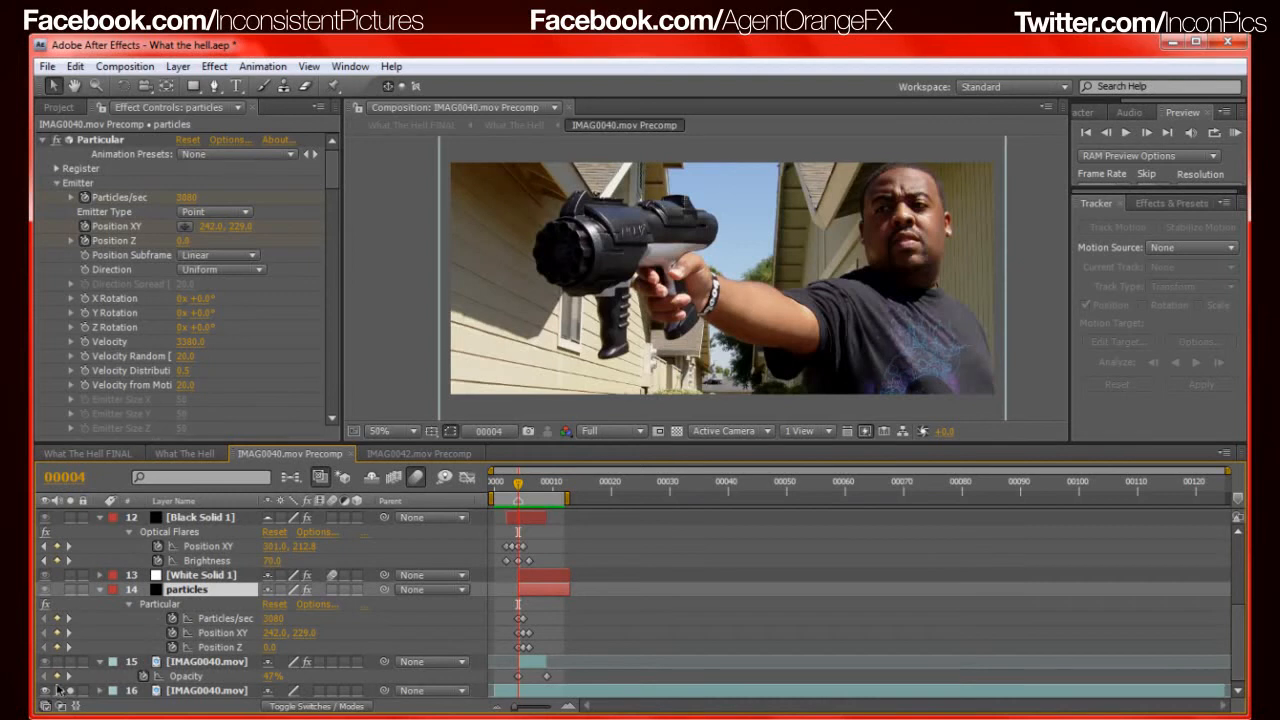
Turn off the solo on the base footage layer and preview the full muzzle flash composite
scroll(84, 680, "up", 5)
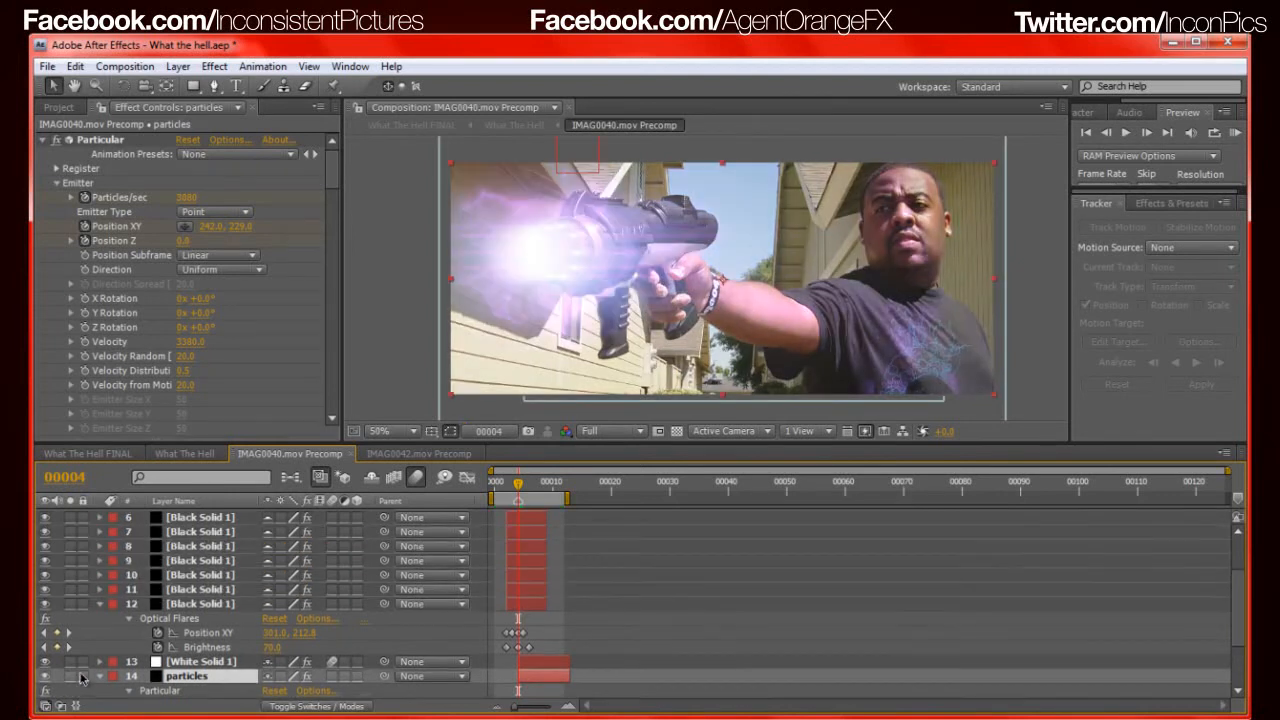
key("KP_0")
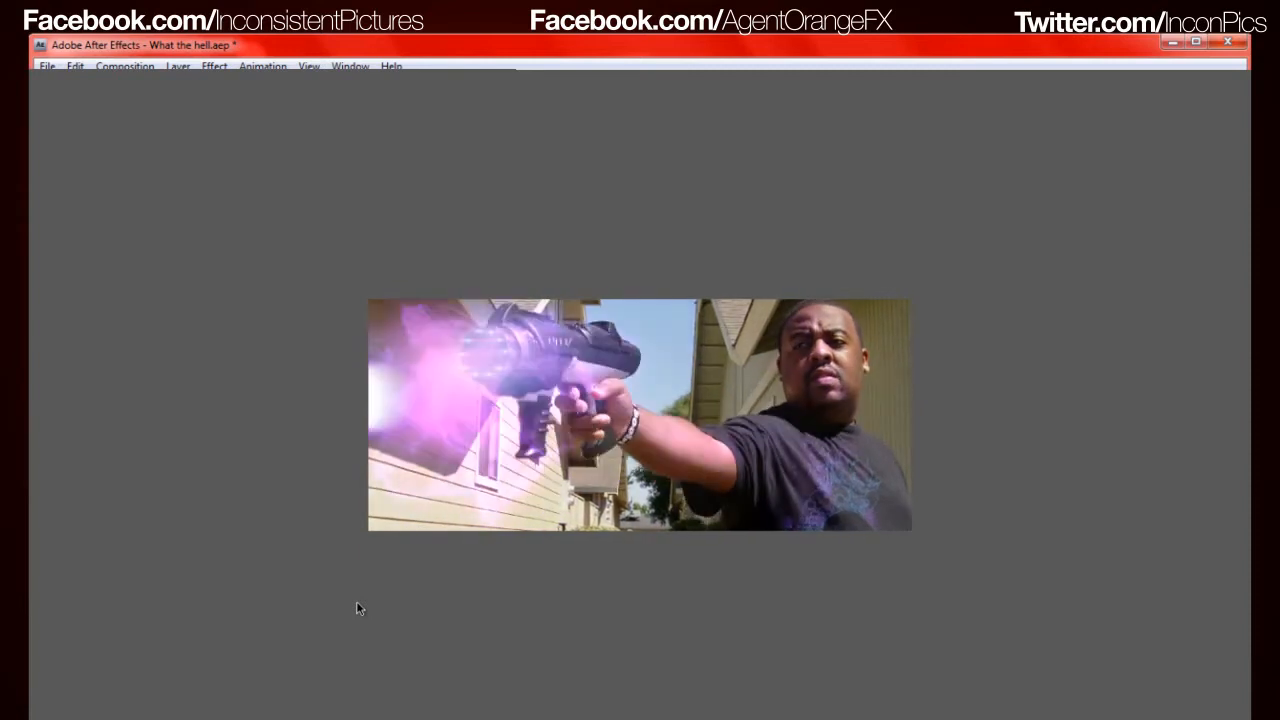
key("space")
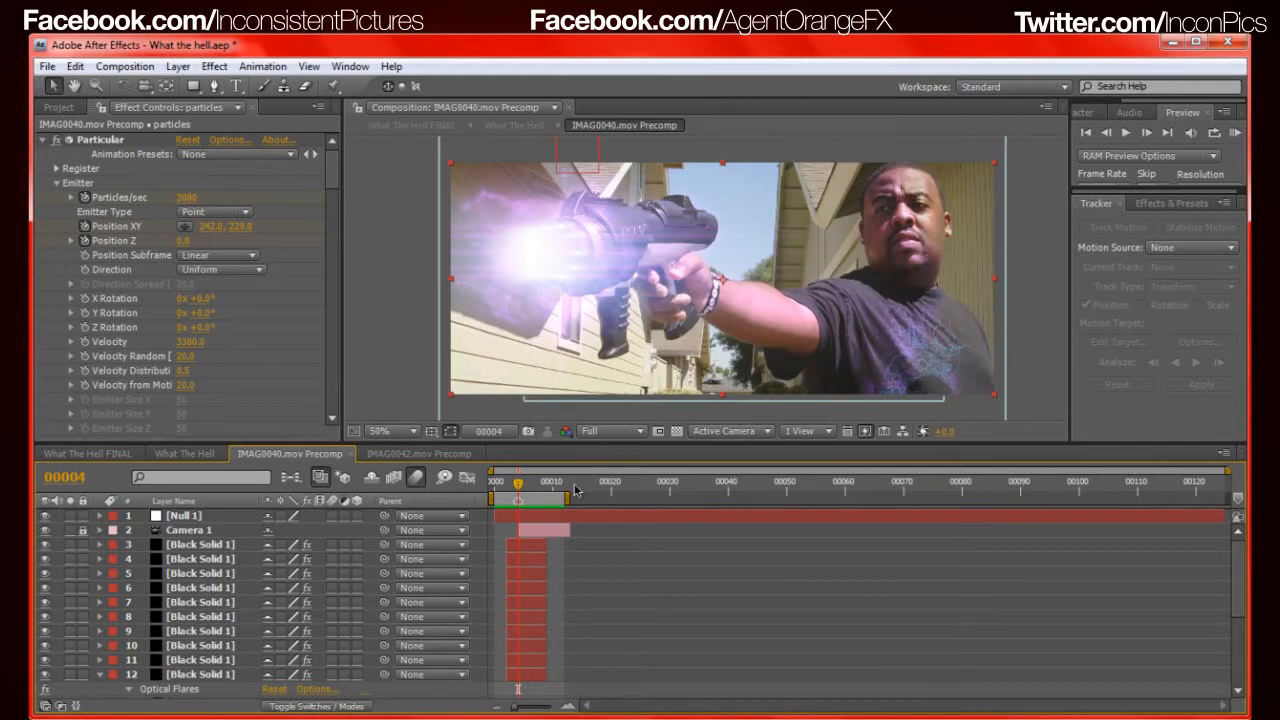
Mute and solo the base IMAG0040.mov layer (layer 16), and enlarge the composition viewer
scroll(180, 632, "down", 5)
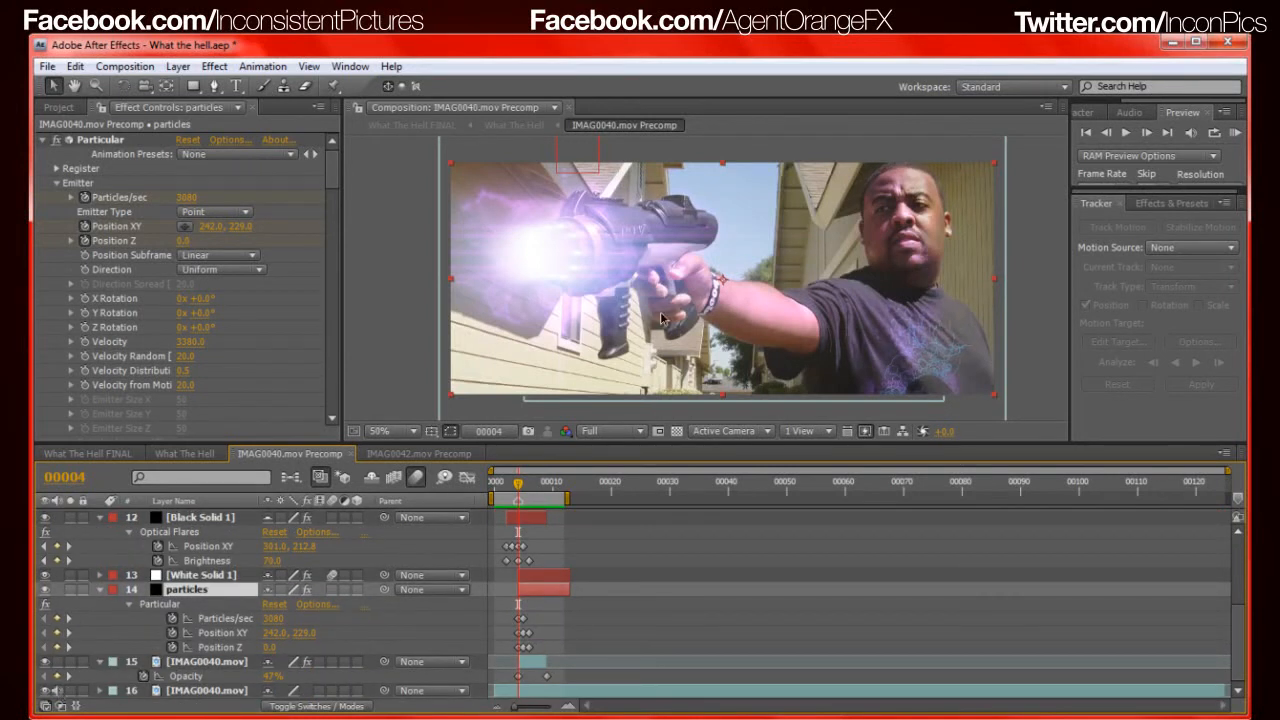
left_click(58, 692)
left_click(71, 692)
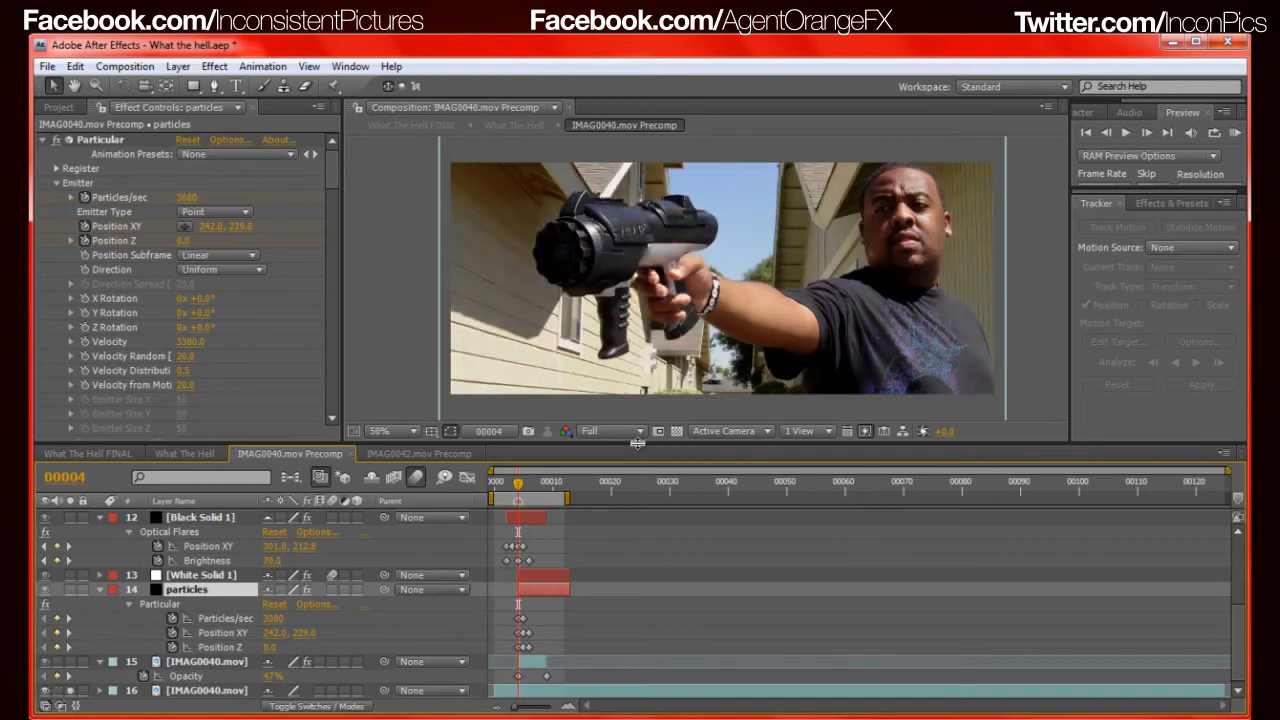
left_click_drag(637, 443, 637, 531)
scroll(590, 430, "up", 2)
scroll(590, 430, "down", 2)
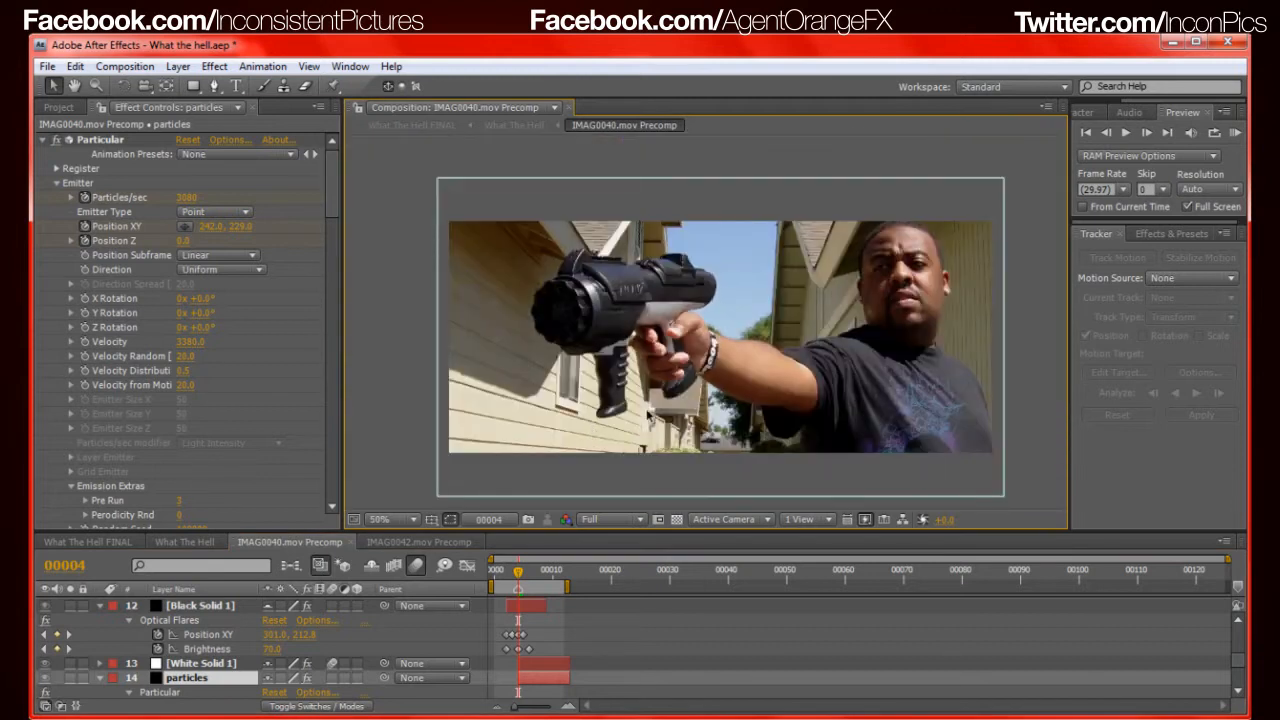
Scrub the raw footage from frame 4 to frame 11 and preview it
left_click_drag(518, 577, 524, 633)
left_click_drag(522, 576, 557, 685)
key("KP_0")
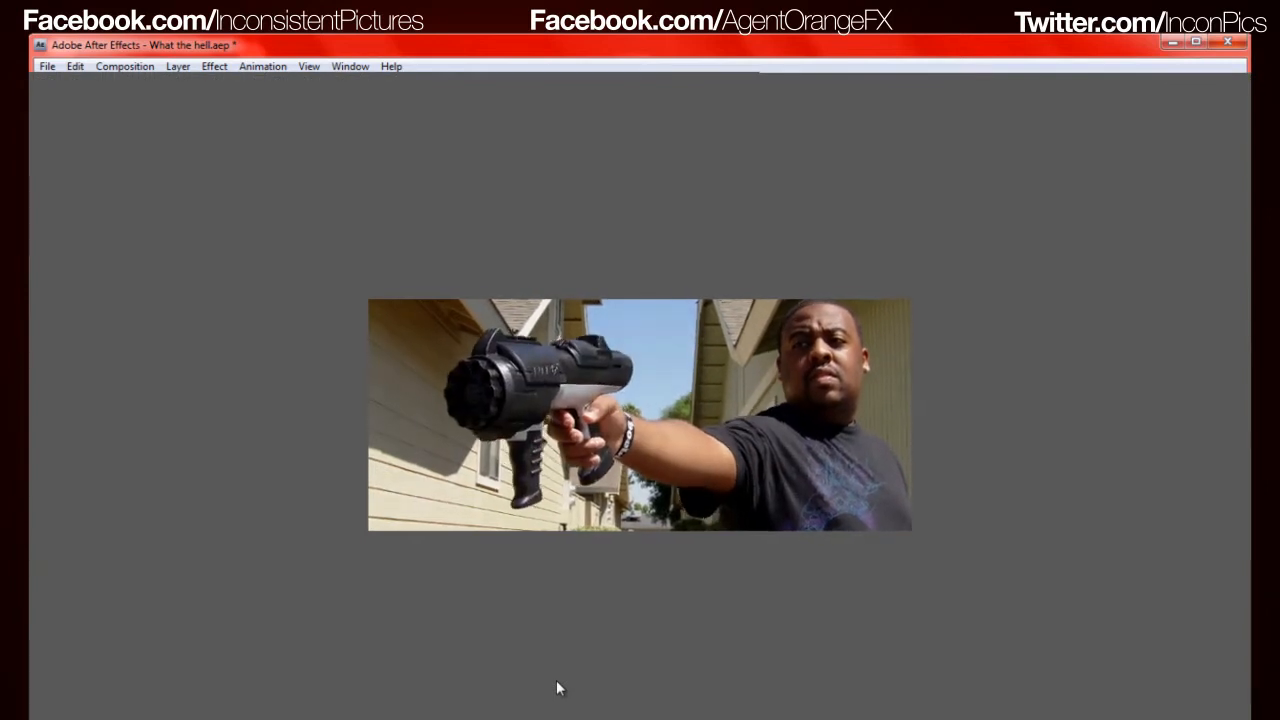
key("space")
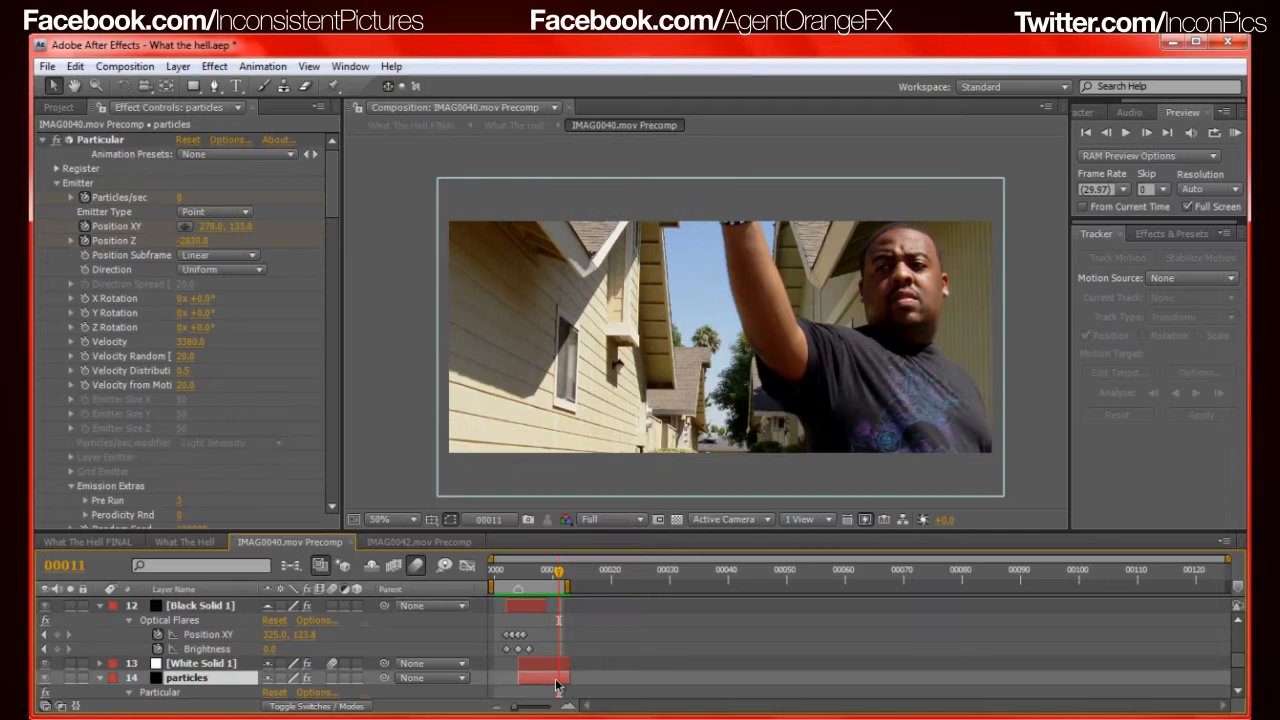
Give the timeline more height, set the current time to frame 1 and look over the layer stack
left_click_drag(562, 536, 517, 484)
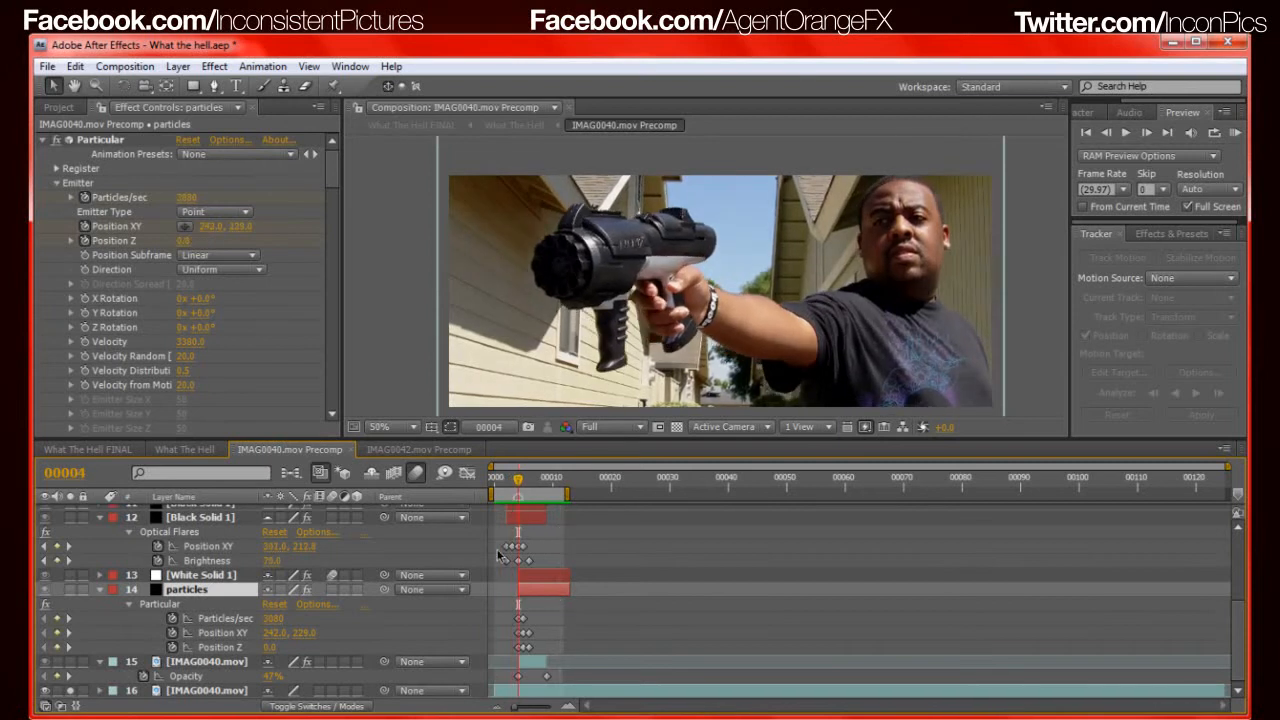
scroll(527, 517, "up", 5)
left_click_drag(519, 484, 500, 484)
scroll(505, 515, "down", 5)
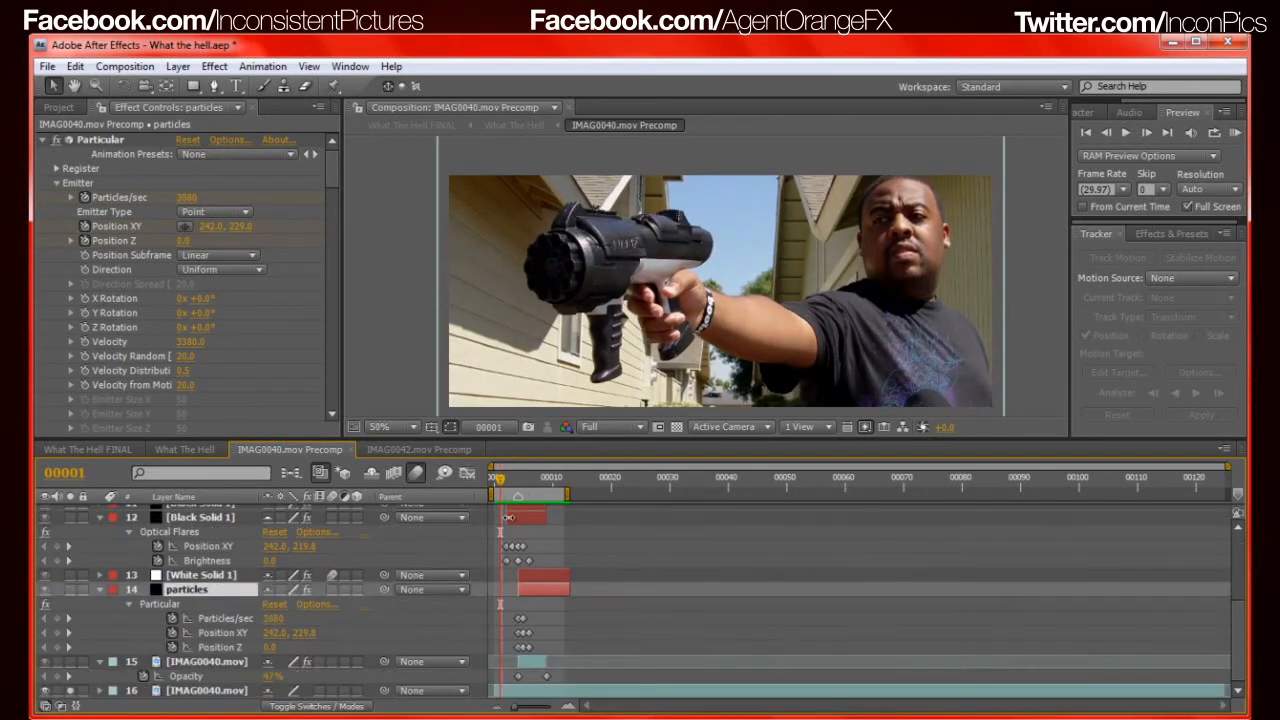
scroll(512, 531, "up", 5)
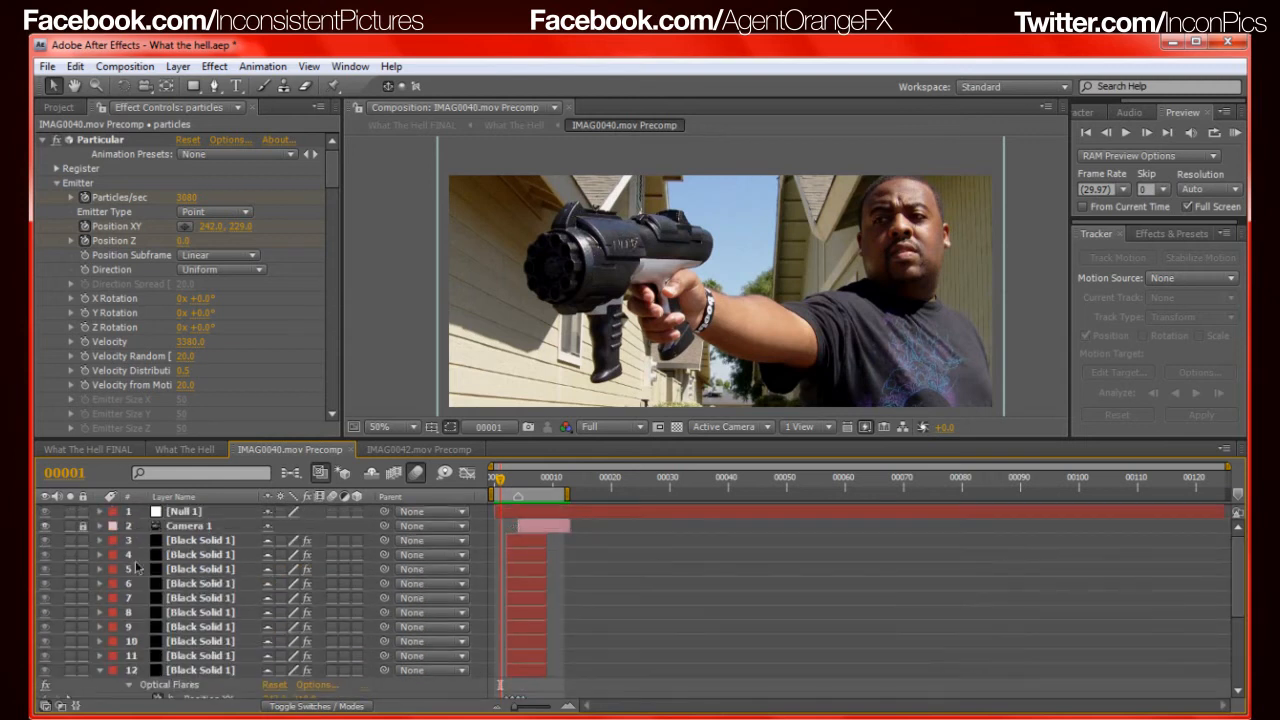
Solo the first Black Solid 1 flare layer (layer 3) and view it at frame 3, magnified to 100%
scroll(82, 580, "down", 3)
scroll(84, 576, "up", 3)
left_click(70, 540)
key("Page_Down")
key("Page_Down")
key("Page_Up")
key("Page_Down")
scroll(580, 368, "up", 3)
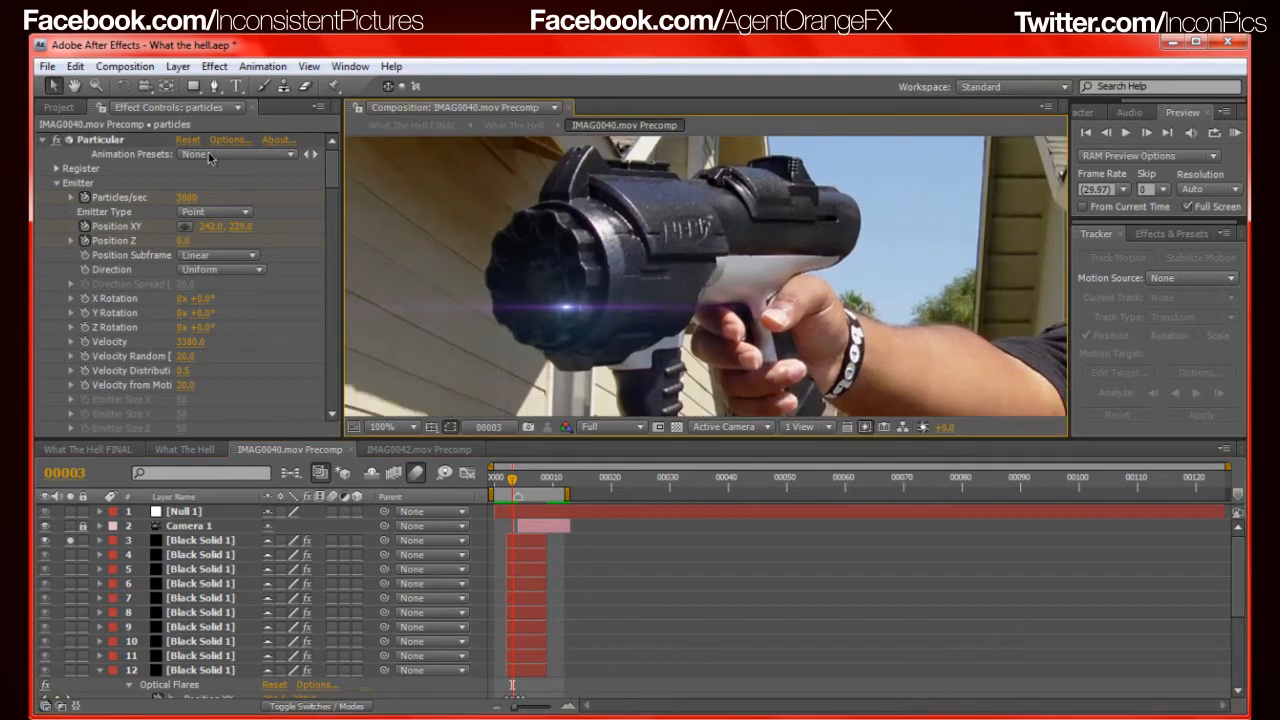
Reveal layer 3's keyframed properties and select its Optical Flares effect to display the flare's position point
left_click(186, 538)
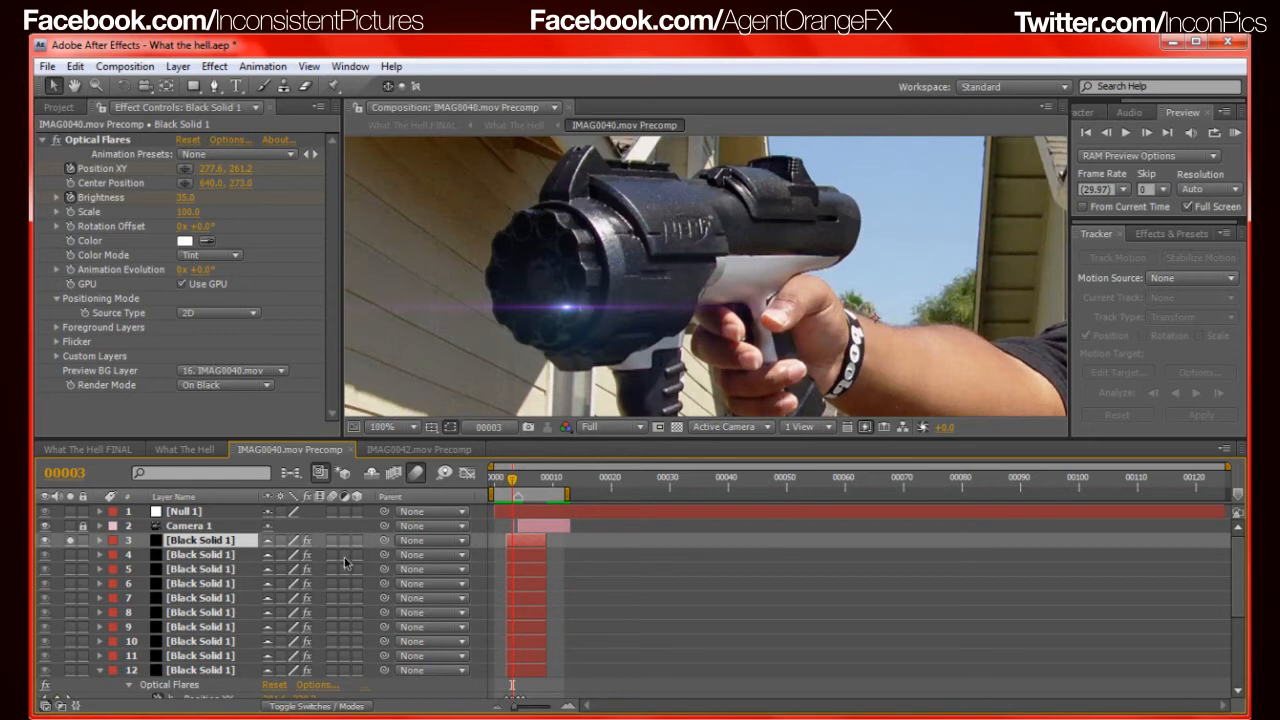
key("u")
key("Page_Up")
key("Page_Down")
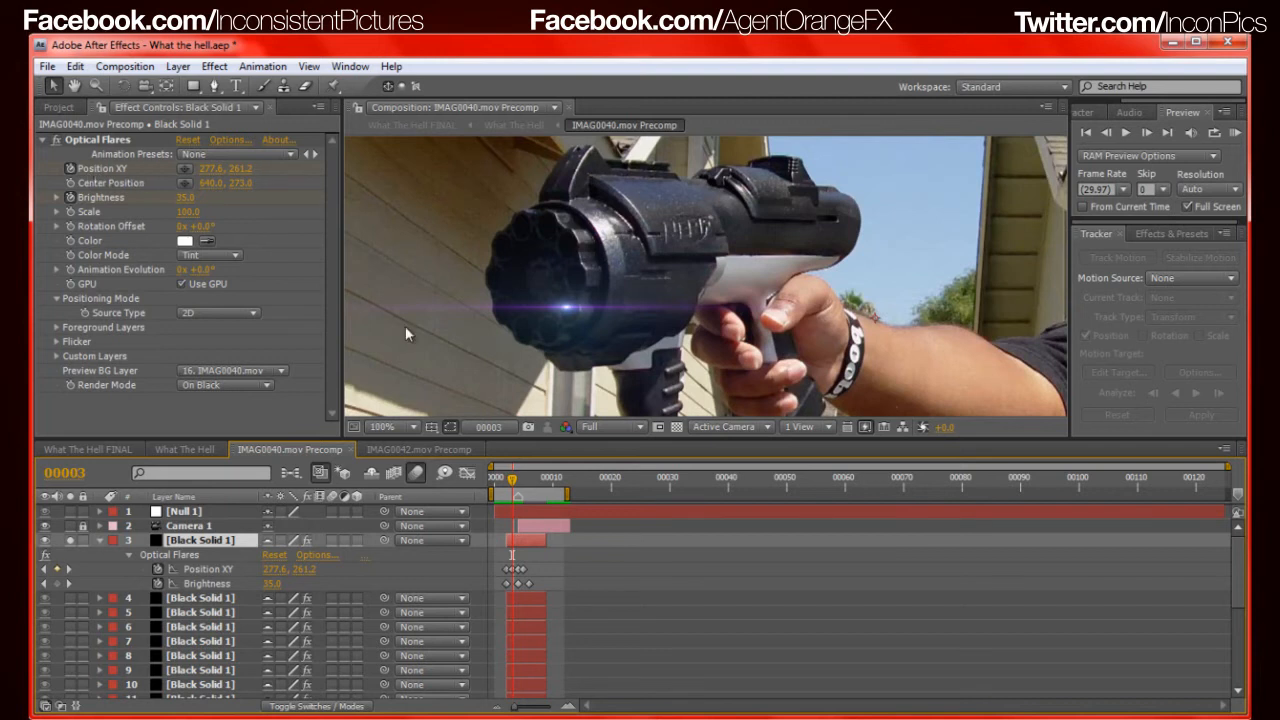
left_click(100, 140)
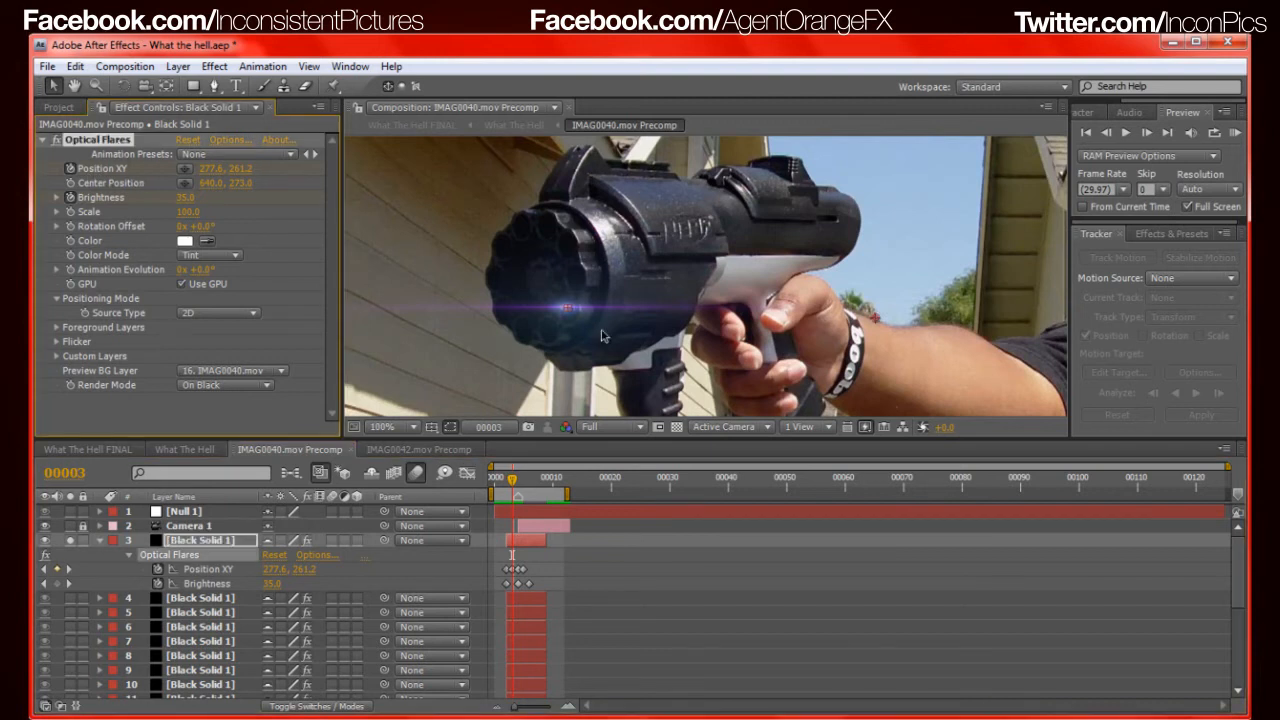
Step back and forth frame by frame around frames 3 to 6 to examine how the flare follows the gun barrel
key("Page_Down")
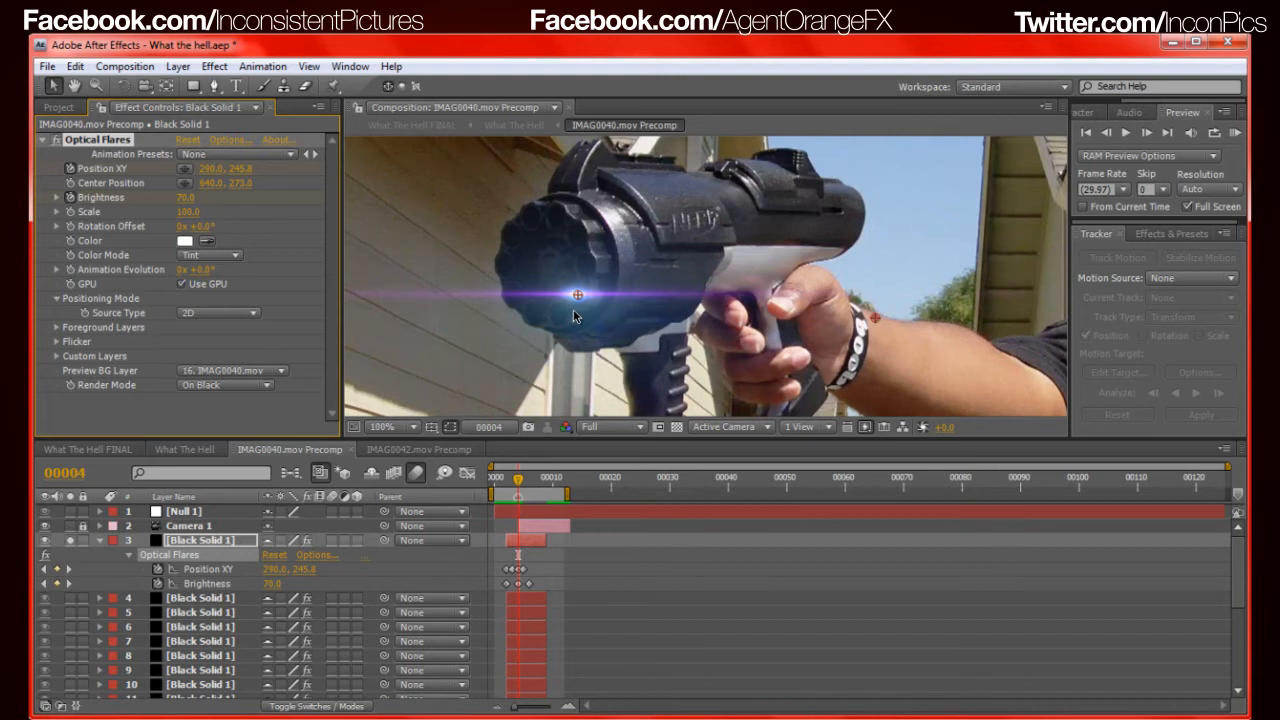
key("Page_Down")
key("Page_Down")
key("Page_Up")
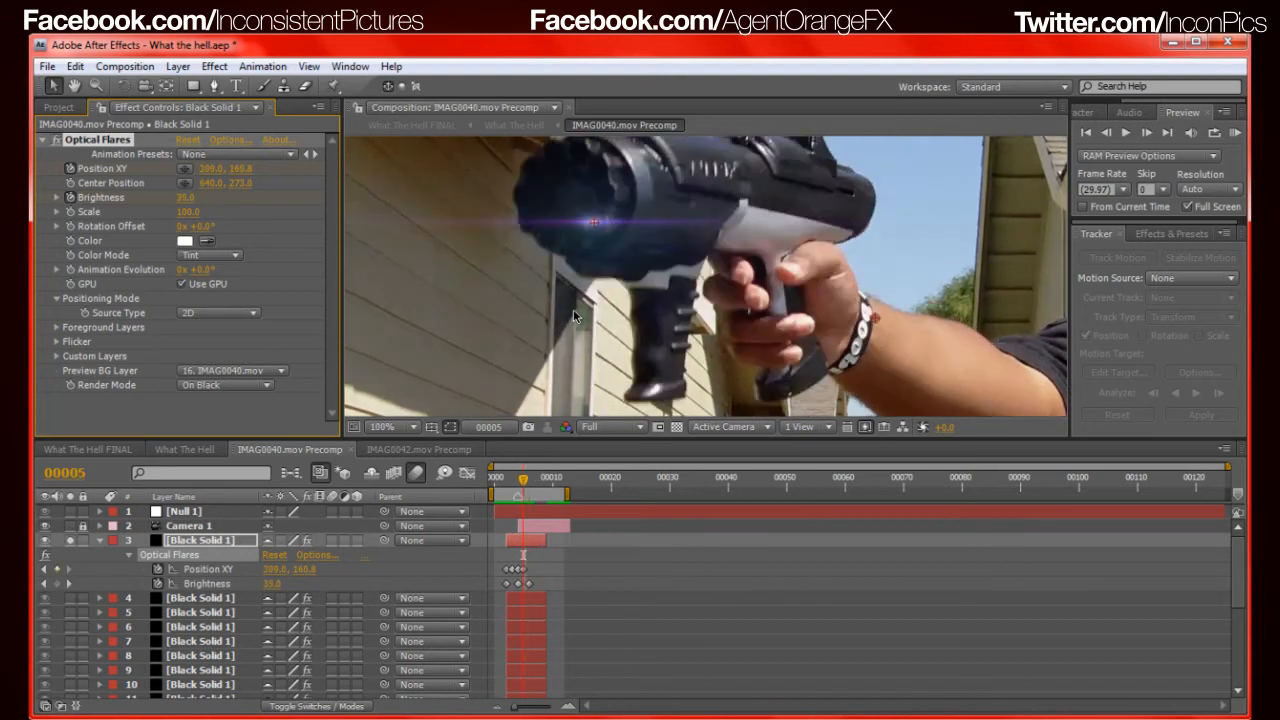
scroll(614, 256, "down", 2)
left_click_drag(617, 252, 463, 244)
key("Page_Down")
key("Page_Down")
key("Page_Up")
key("Page_Up")
key("Page_Up")
key("Page_Up")
key("Page_Down")
key("Page_Down")
key("Page_Down")
key("Page_Up")
key("Page_Up")
key("Page_Down")
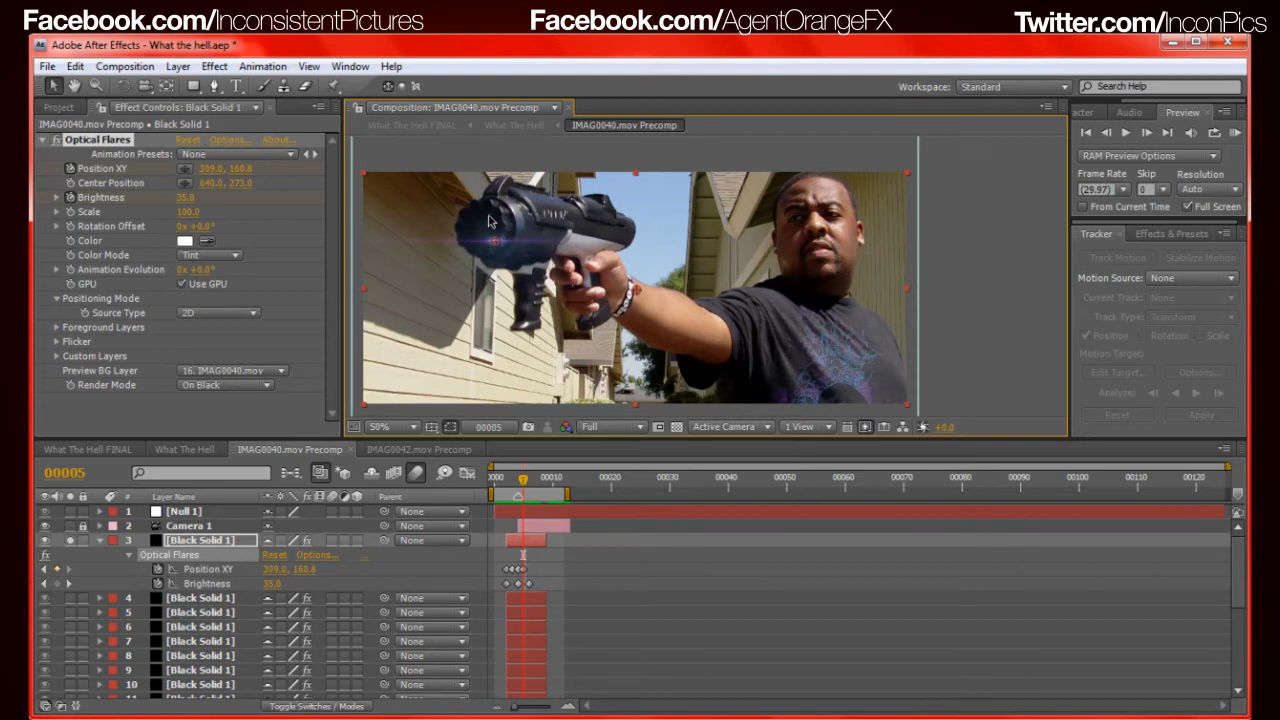
key("Page_Down")
key("Page_Up")
key("Page_Down")
key("Page_Up")
key("Page_Up")
key("Page_Up")
key("Page_Down")
key("Page_Down")
key("Page_Up")
key("Page_Up")
key("Page_Down")
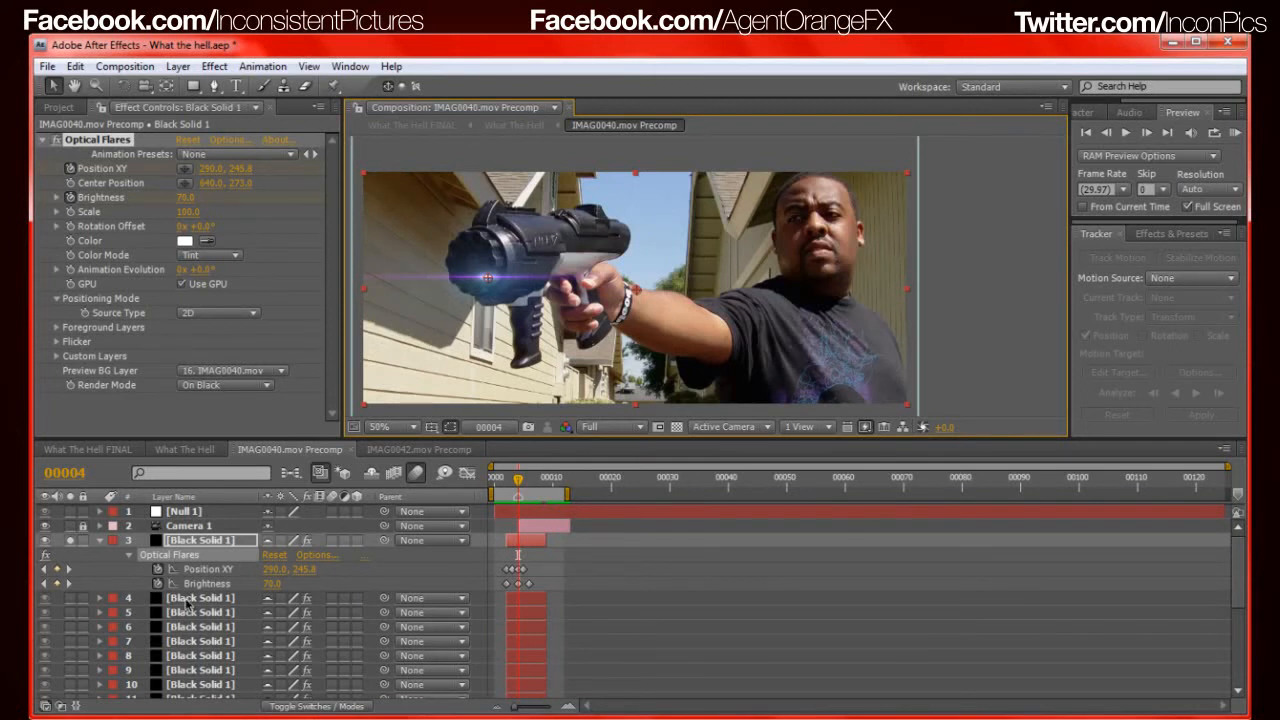
Solo the second Black Solid 1 flare layer (layer 4) alongside the first, keeping it unlocked
left_click(172, 598)
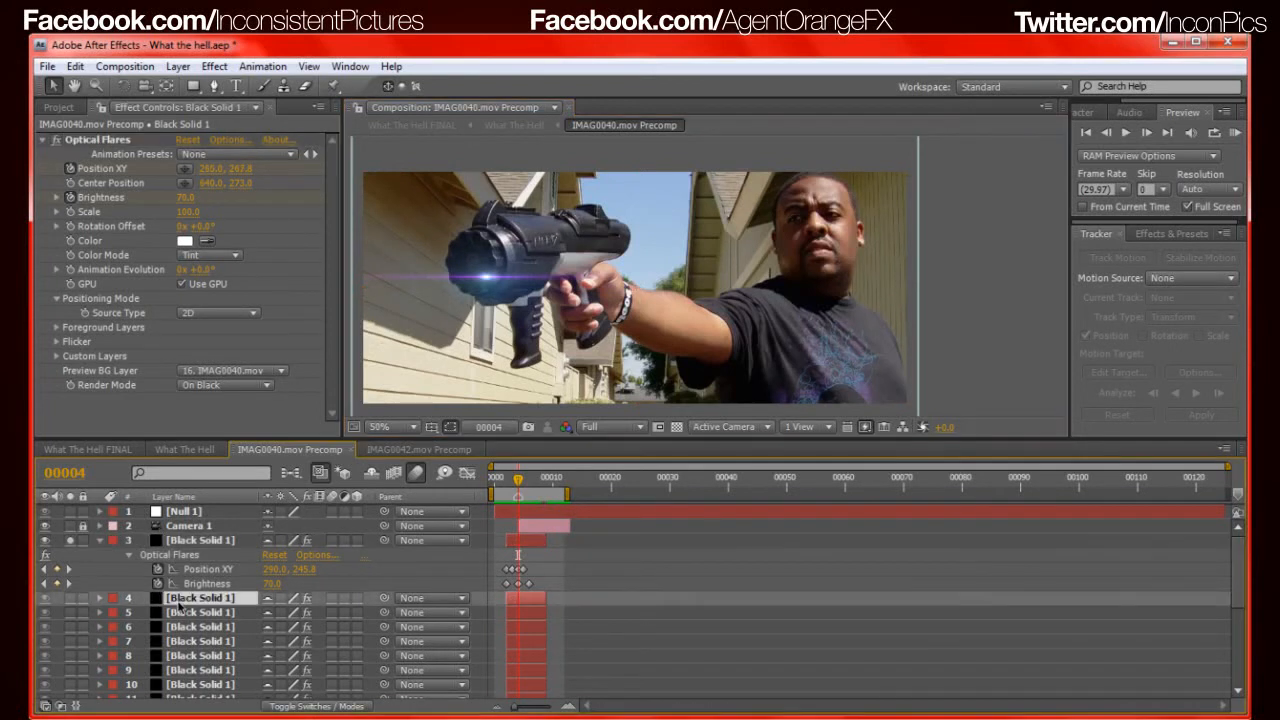
left_click(82, 600)
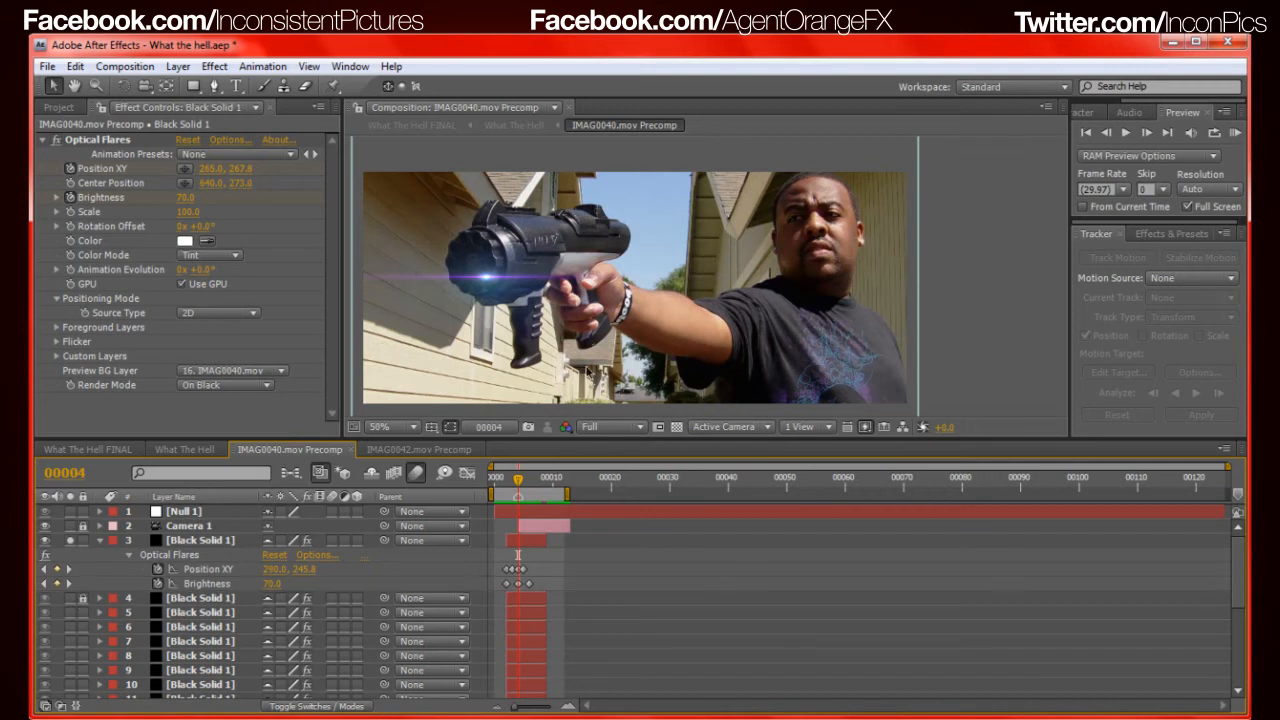
left_click(83, 601)
left_click(69, 599)
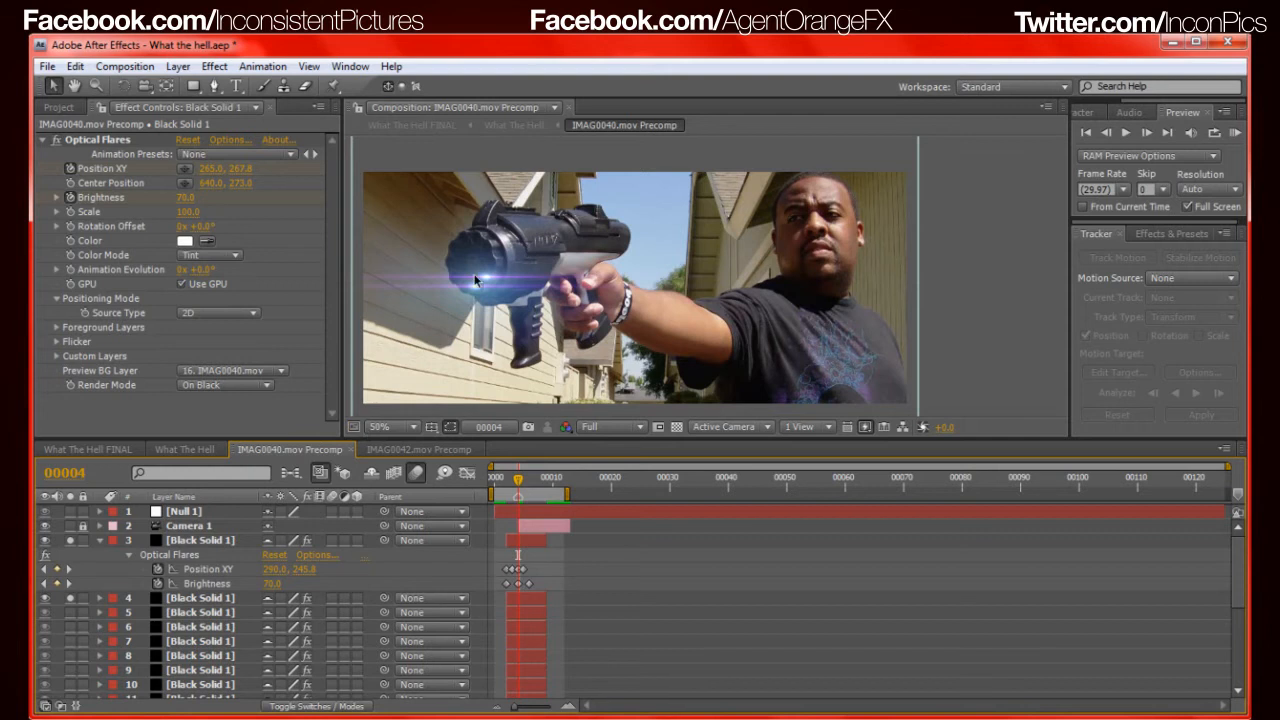
scroll(457, 289, "up", 1)
left_click_drag(461, 294, 674, 300)
left_click_drag(532, 345, 681, 300)
scroll(700, 282, "down", 1)
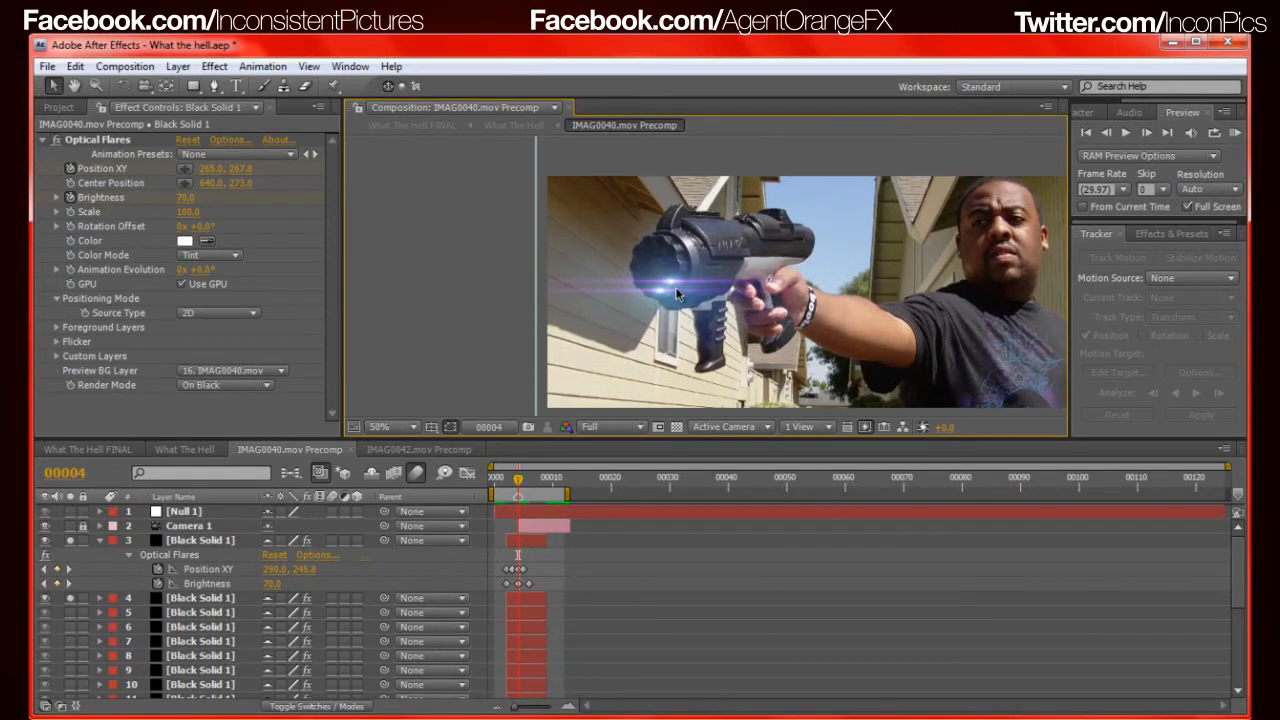
Step through the frames after frame 4 to compare how the two soloed flares follow the gun barrel
left_click_drag(722, 301, 568, 308)
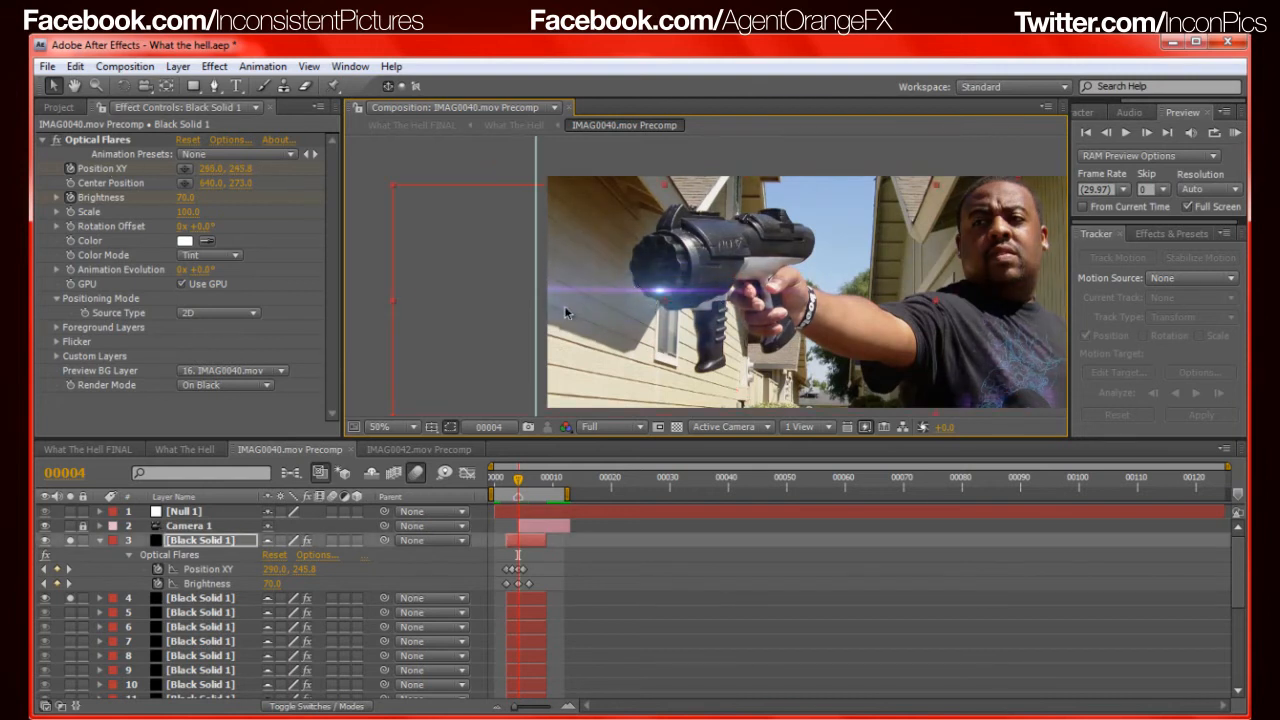
left_click(102, 172)
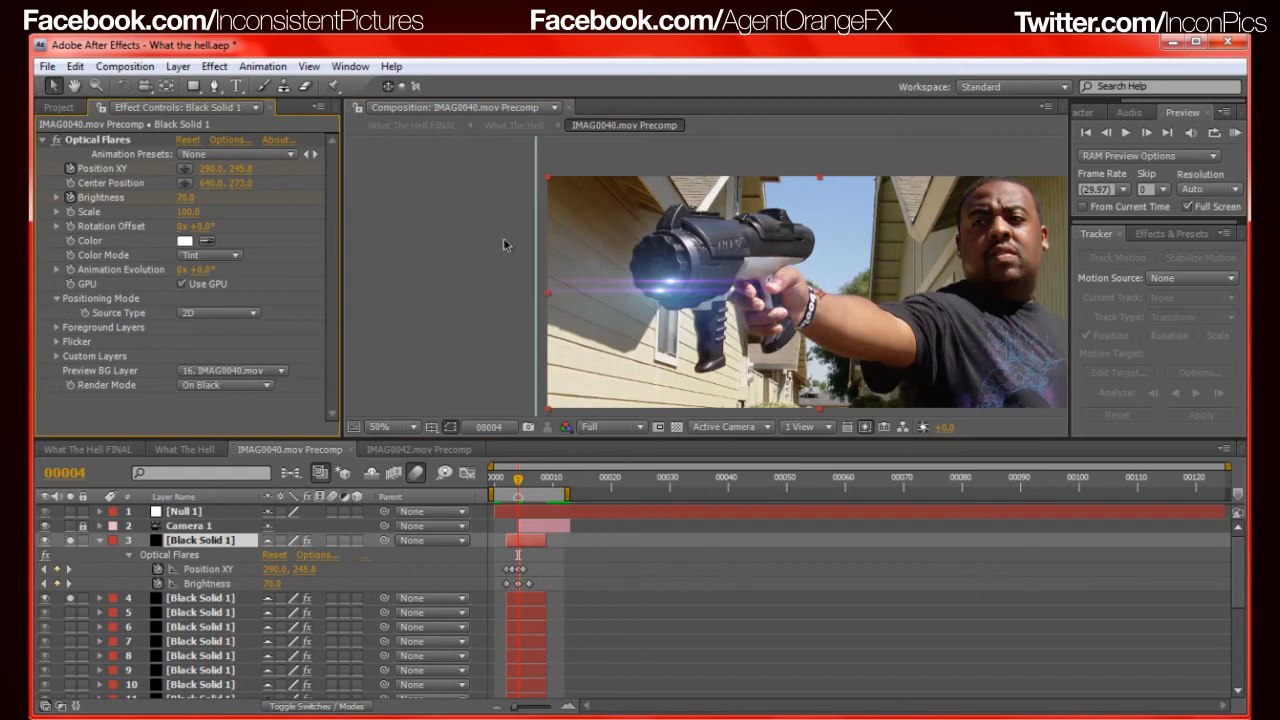
key("Page_Down")
key("Page_Up")
key("Page_Down")
key("Page_Down")
key("Page_Up")
key("Page_Up")
left_click(181, 601)
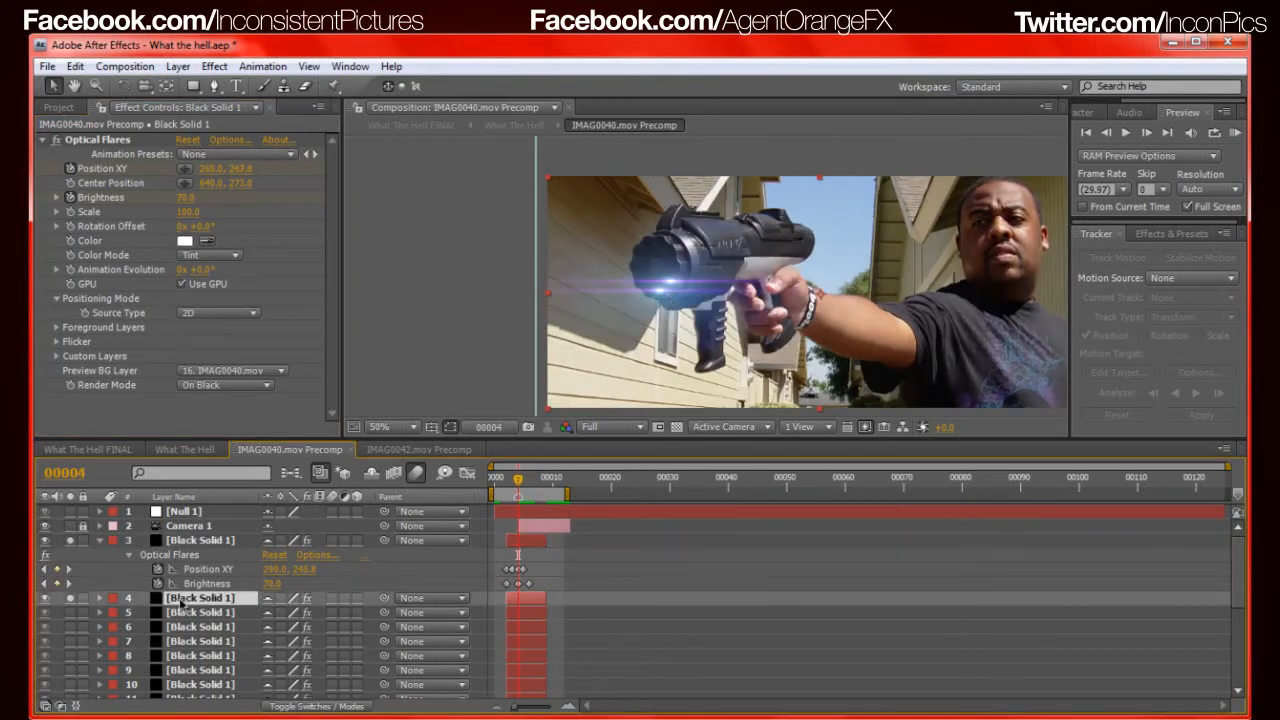
Solo the remaining Black Solid 1 flare layers, layers 5 to 12, to show the complete ring of flares
left_click(70, 626)
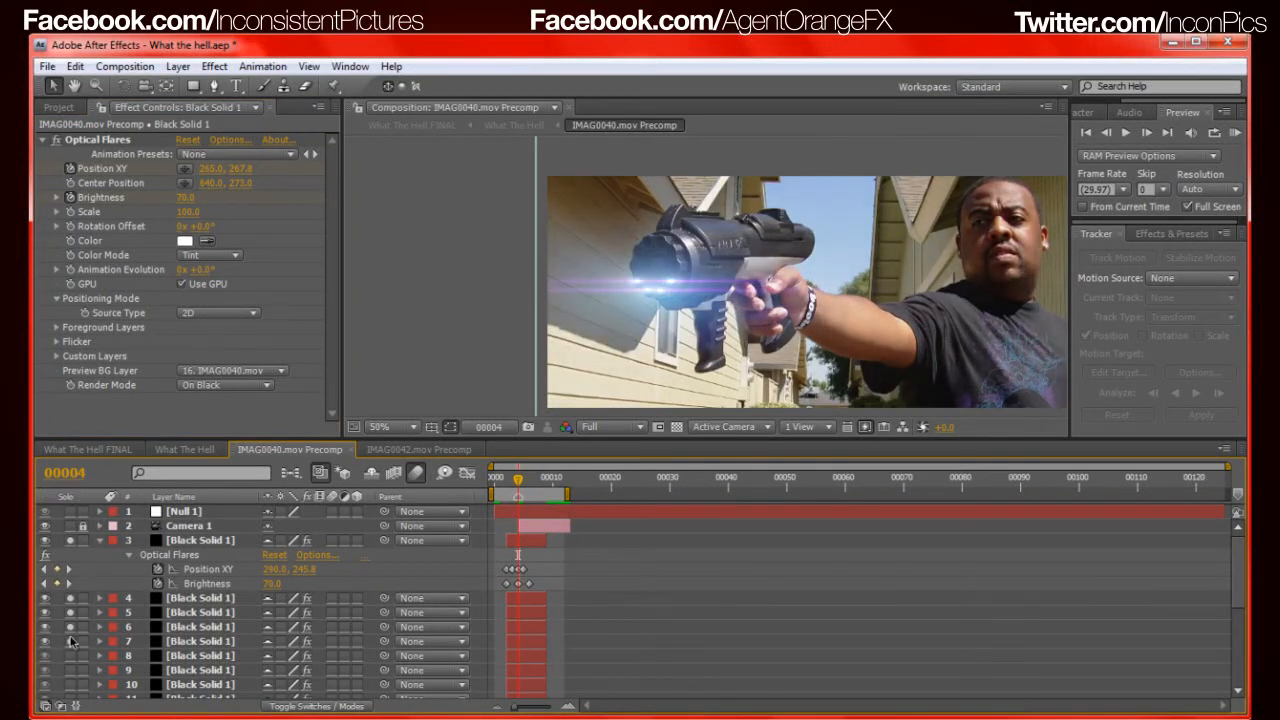
left_click(70, 641)
left_click(70, 656)
left_click(70, 670)
left_click(70, 685)
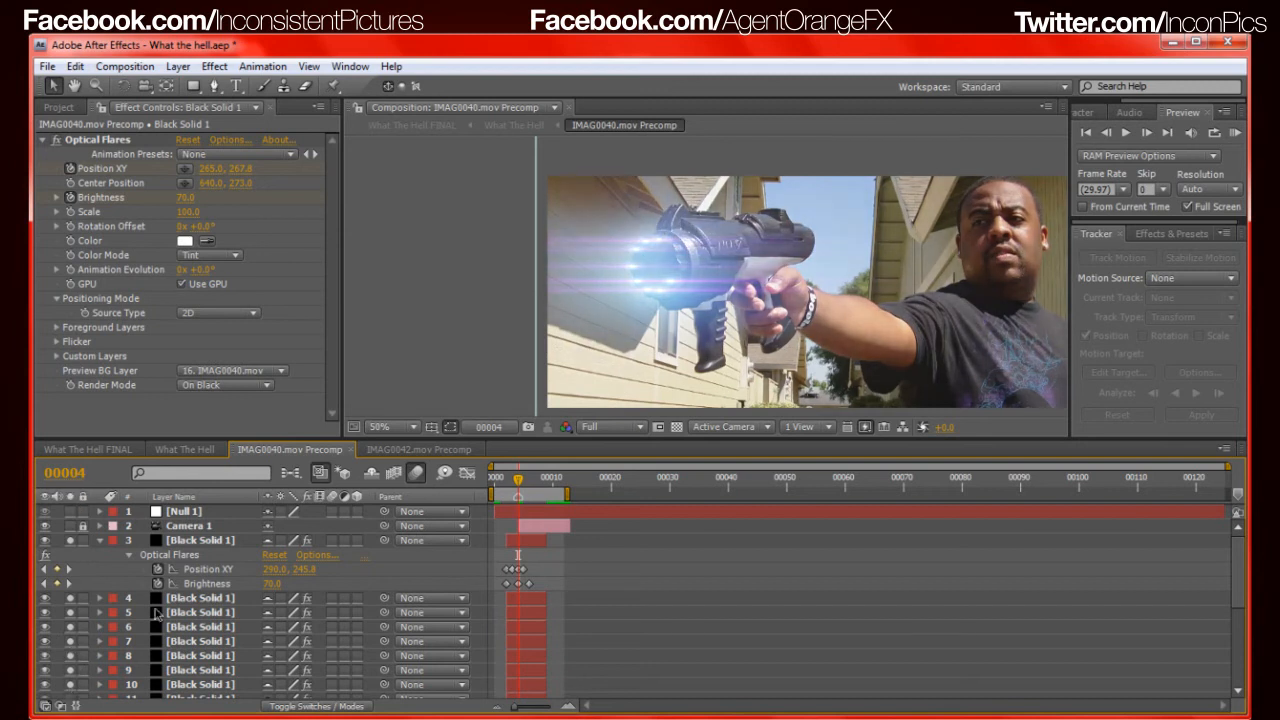
left_click_drag(693, 324, 710, 290)
scroll(141, 621, "down", 3)
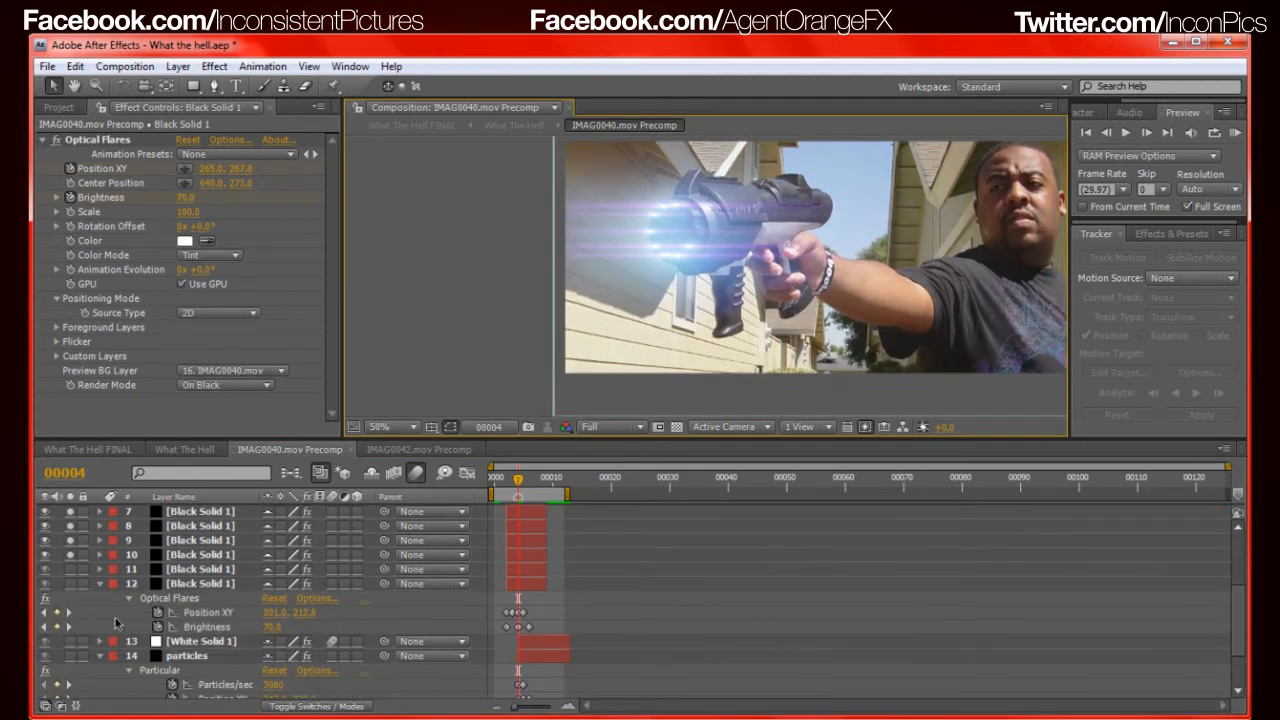
left_click(70, 583)
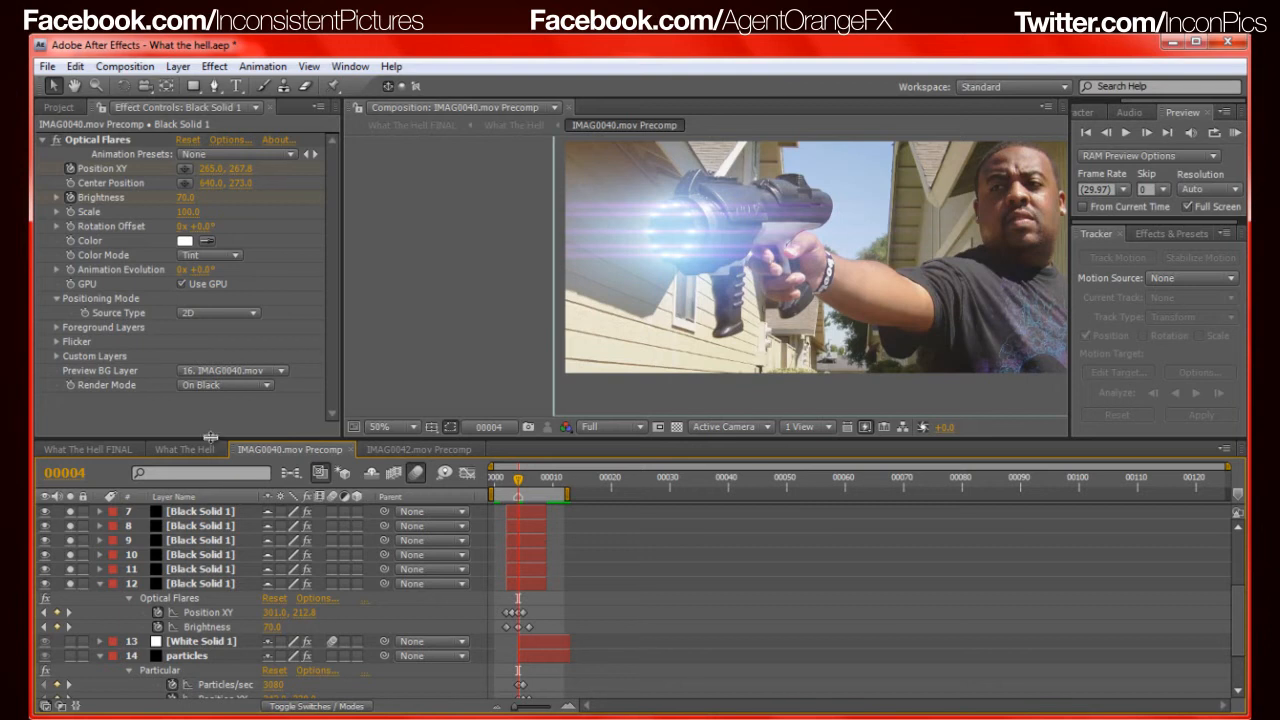
Turn off the solo on all Black Solid 1 flare layers and collapse layer 3's properties
scroll(108, 569, "up", 3)
left_click_drag(70, 598, 71, 686)
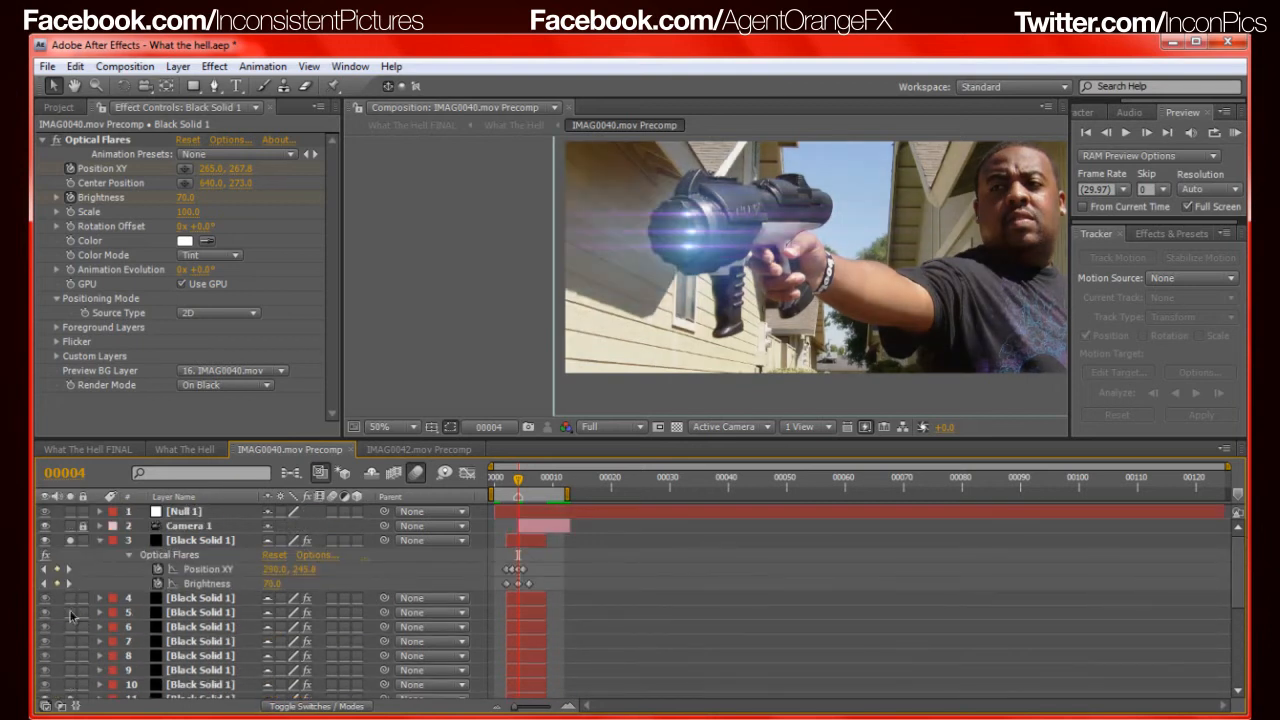
left_click(70, 540)
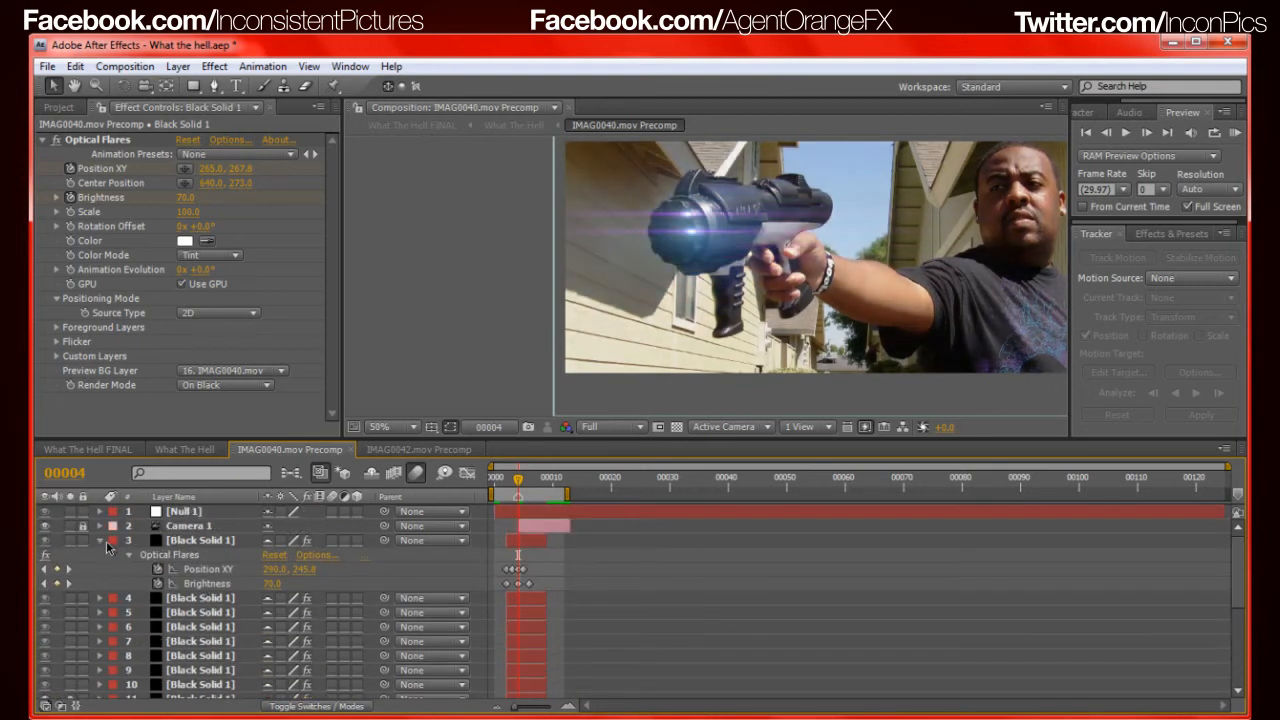
left_click(99, 541)
scroll(68, 580, "down", 3)
left_click_drag(70, 570, 71, 584)
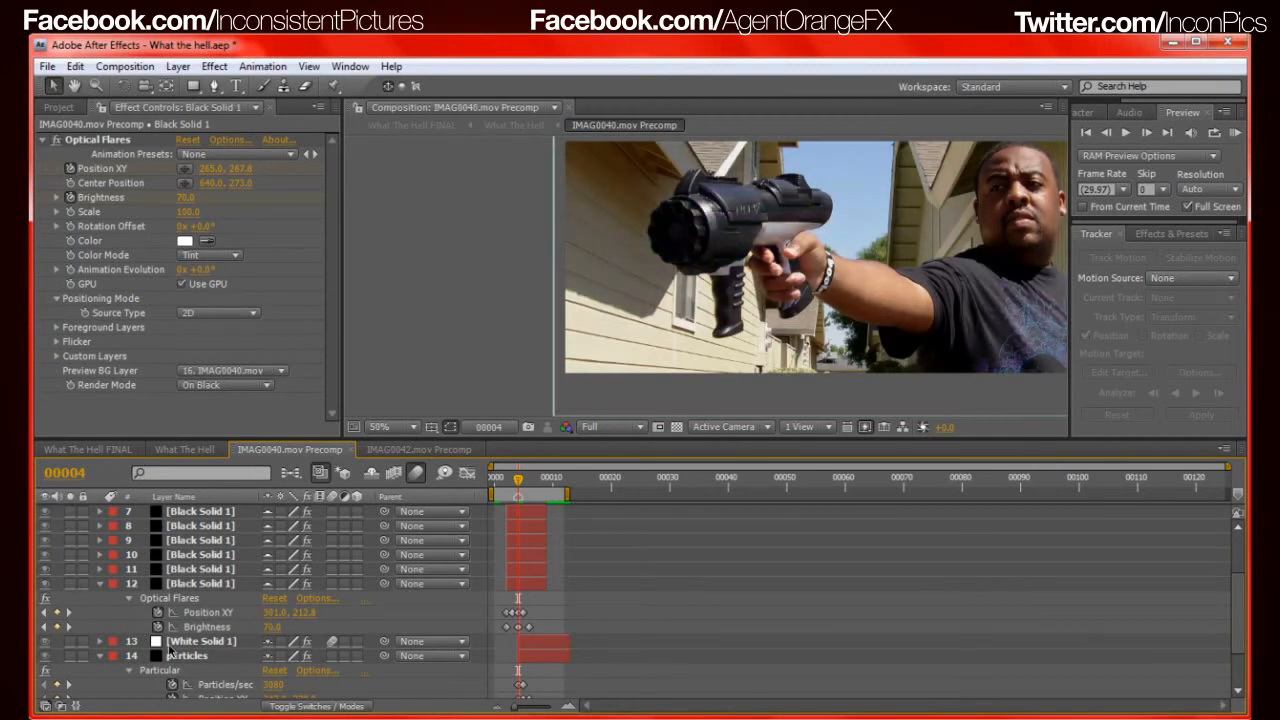
Solo White Solid 1 (layer 13), with its motion blur switched off, and reveal its keyframed Position and Scale properties
left_click(69, 641)
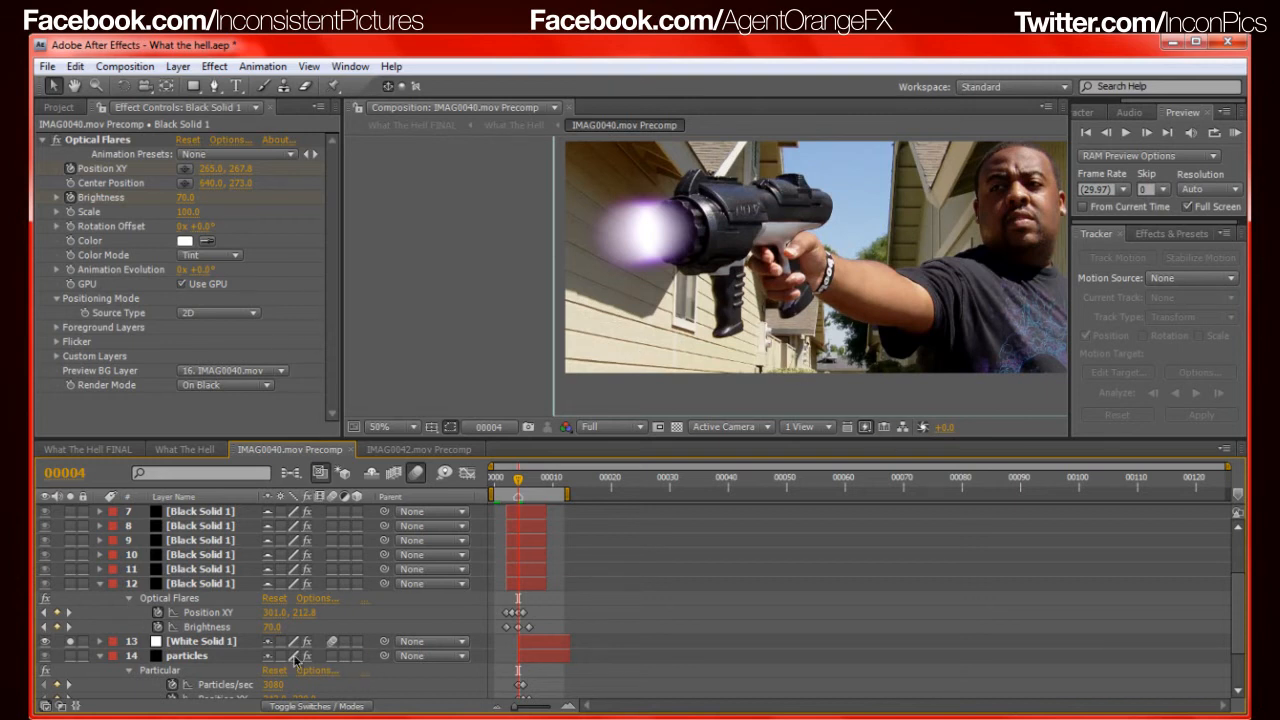
left_click(332, 641)
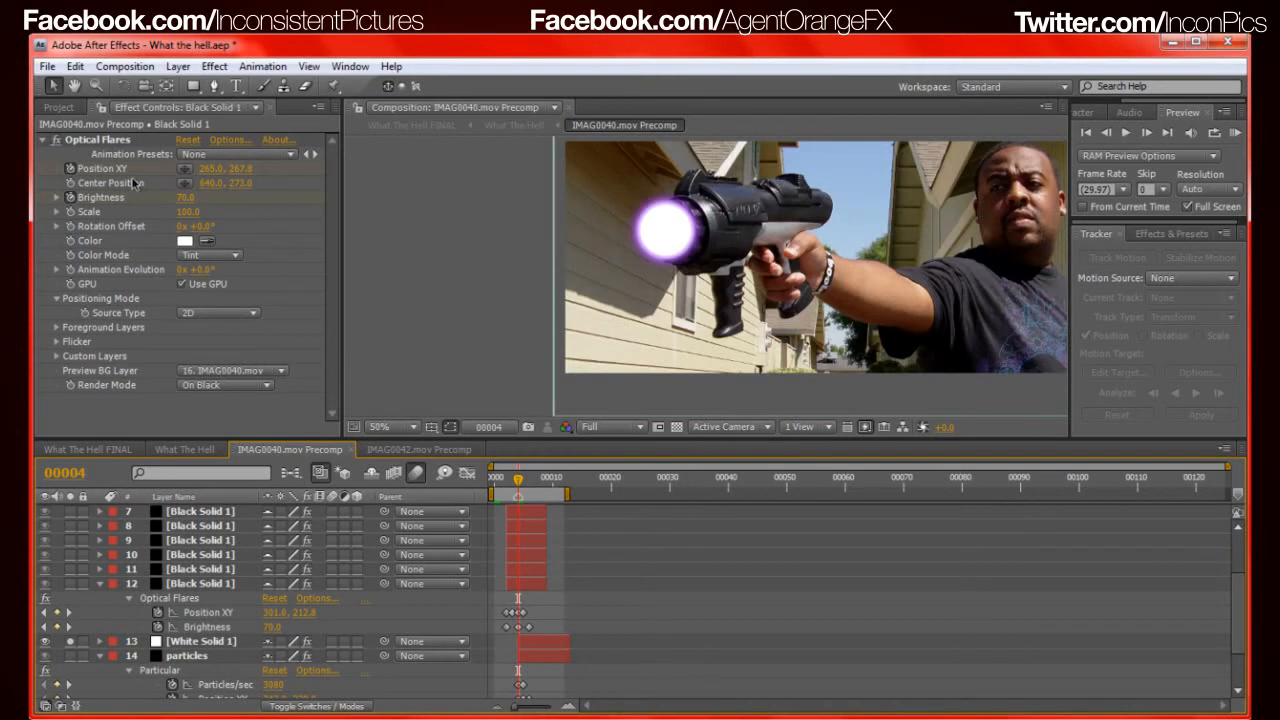
left_click(183, 643)
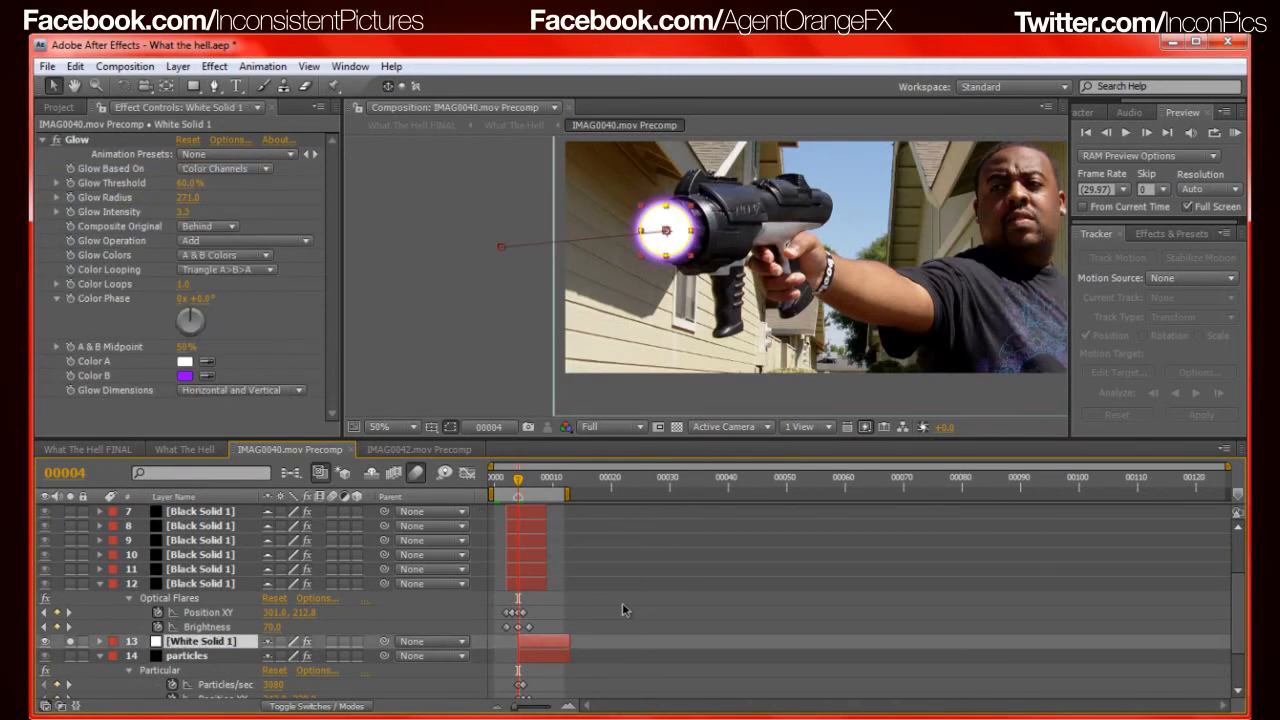
key("u")
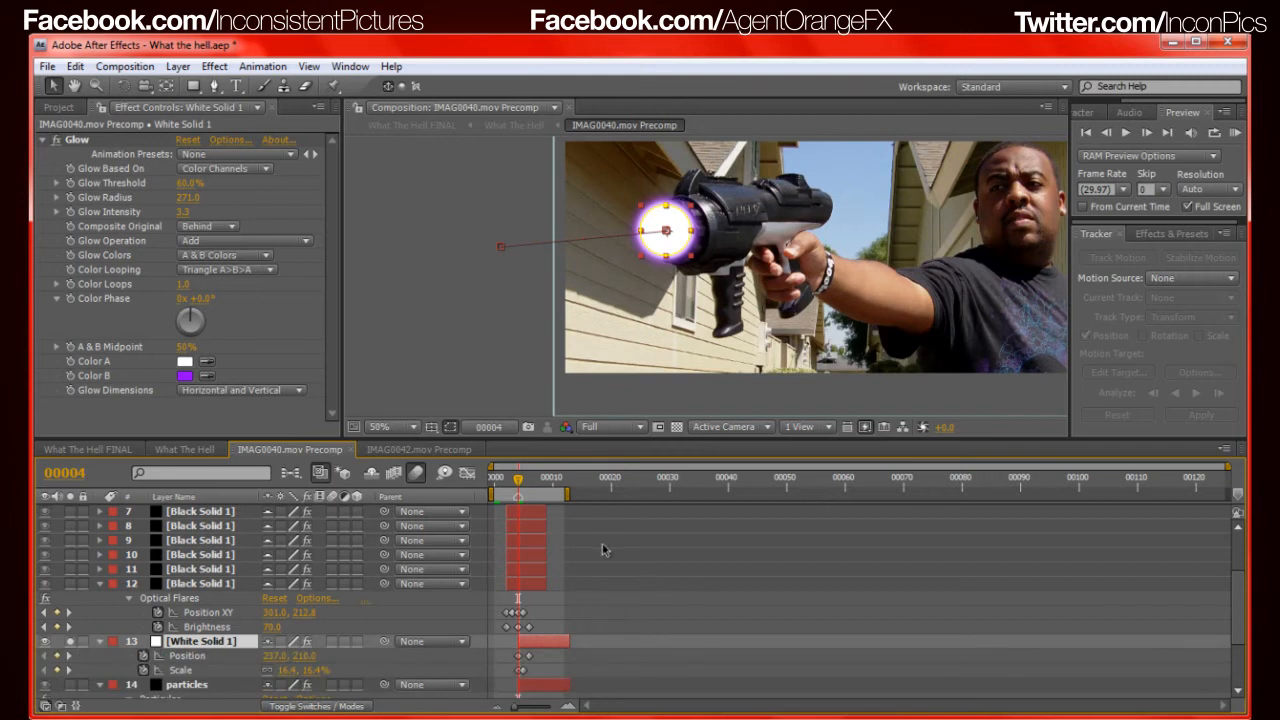
Step from frame 4 to frame 10 and back to examine how the soloed white circle travels away from the gun barrel
key("Page_Down")
key("Page_Down")
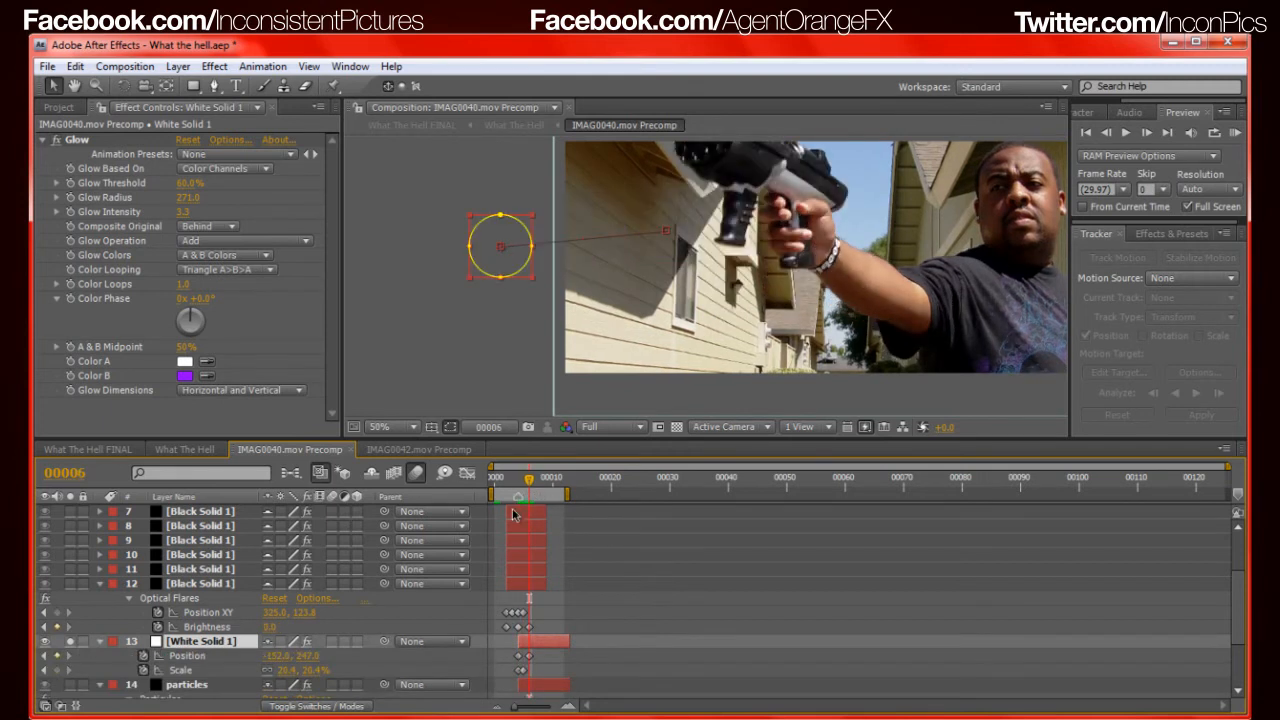
key("Page_Up")
key("Page_Down")
key("Page_Up")
key("Page_Down")
key("Page_Down")
key("Page_Down")
key("Page_Down")
key("Page_Down")
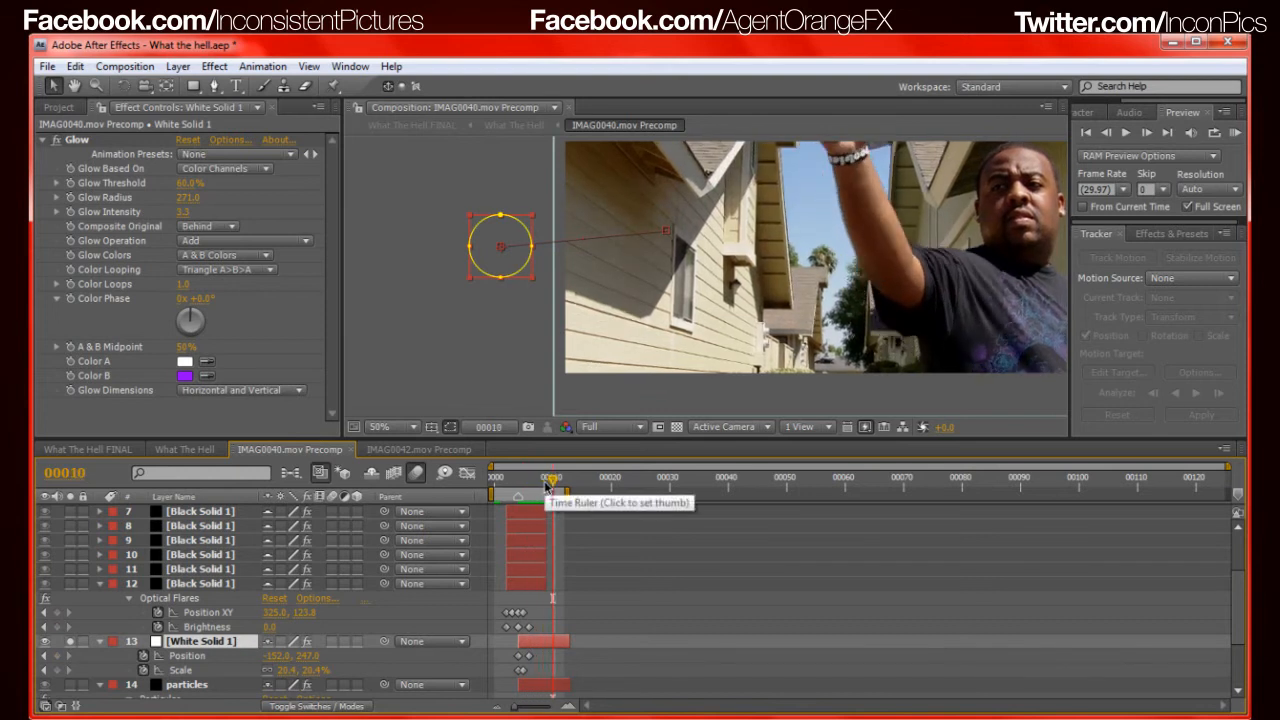
key("Page_Up")
key("Page_Up")
key("Page_Up")
key("Page_Up")
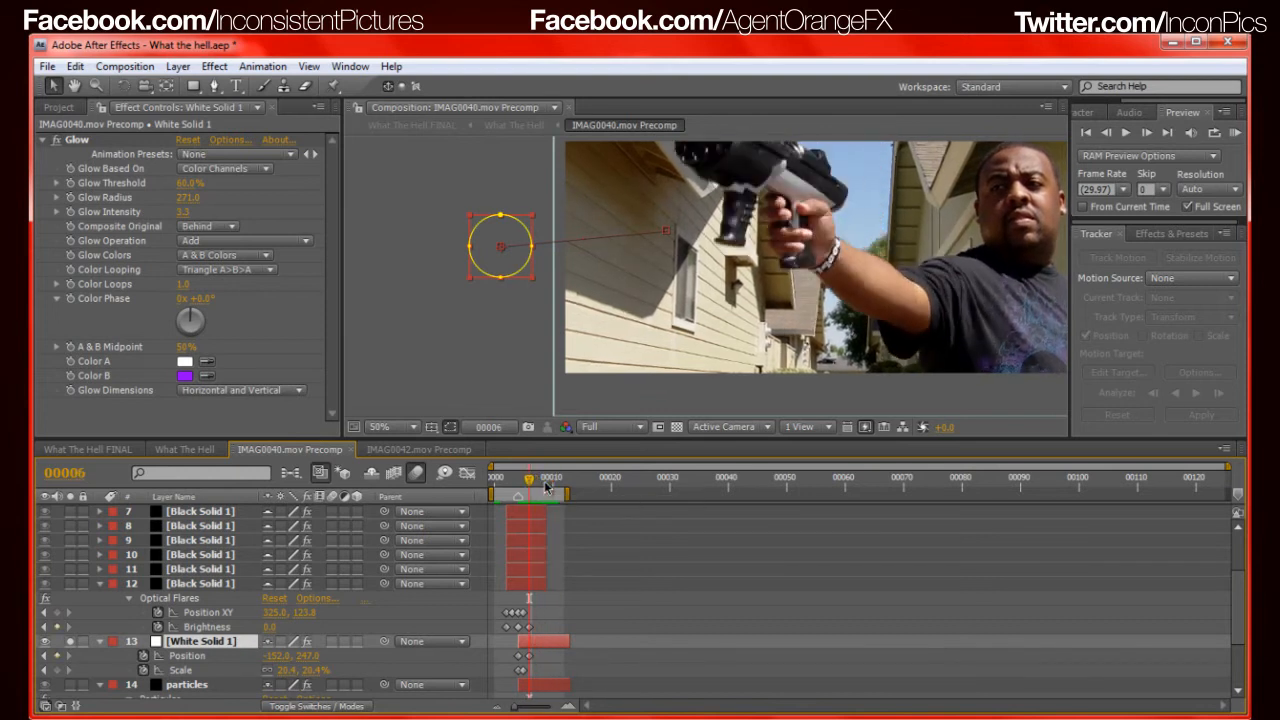
key("Page_Up")
key("Page_Up")
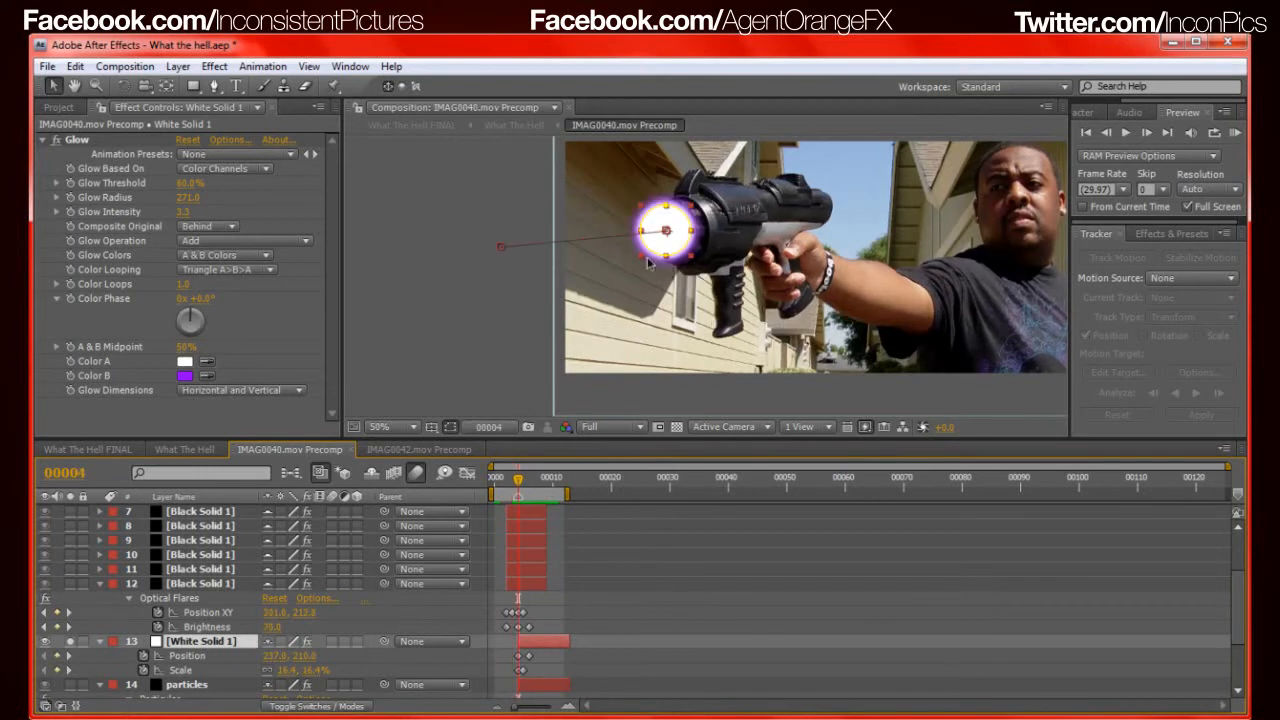
Compare the white circle's position, size and glow on the frames around its Position and Scale keyframes at frames 4 to 6
key("Page_Down")
key("Page_Up")
key("Page_Down")
key("Page_Down")
key("Page_Up")
key("Page_Up")
key("Page_Up")
key("Page_Down")
key("Page_Down")
key("Page_Down")
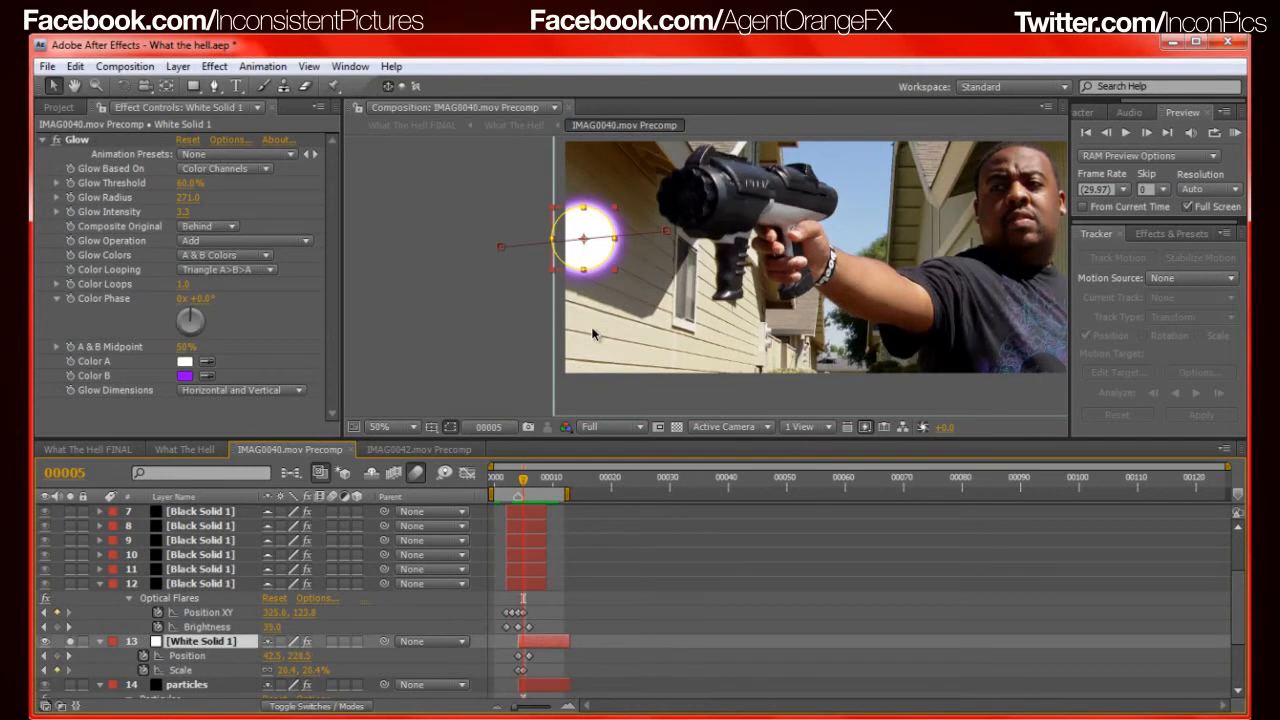
key("Page_Up")
key("Page_Up")
key("Page_Down")
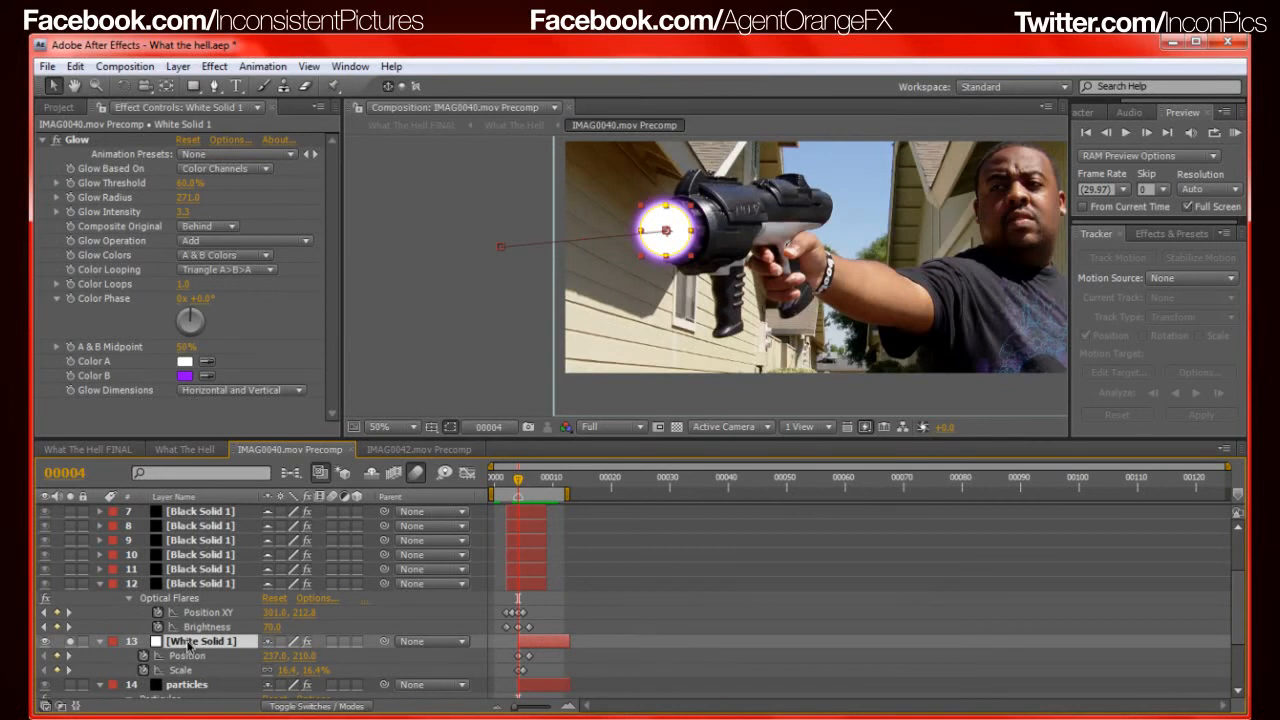
key("Page_Down")
key("Page_Down")
key("Page_Up")
key("Page_Up")
Turn motion blur back on for White Solid 1 and check the blurred circle over the frames from frame 4
left_click(332, 641)
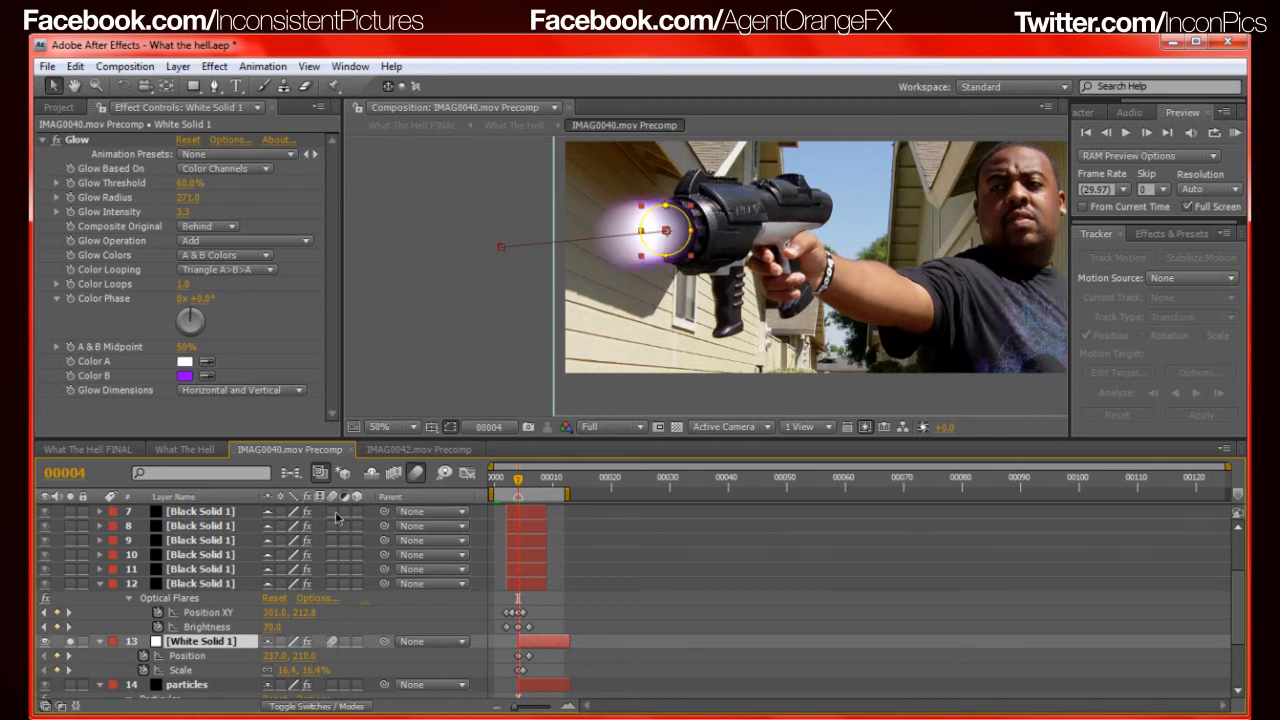
left_click(418, 473)
key("Page_Down")
key("Page_Down")
key("Page_Up")
key("Page_Up")
Turn off the solo on White Solid 1 and collapse the properties of layers 12 and 13
left_click(71, 641)
left_click(100, 583)
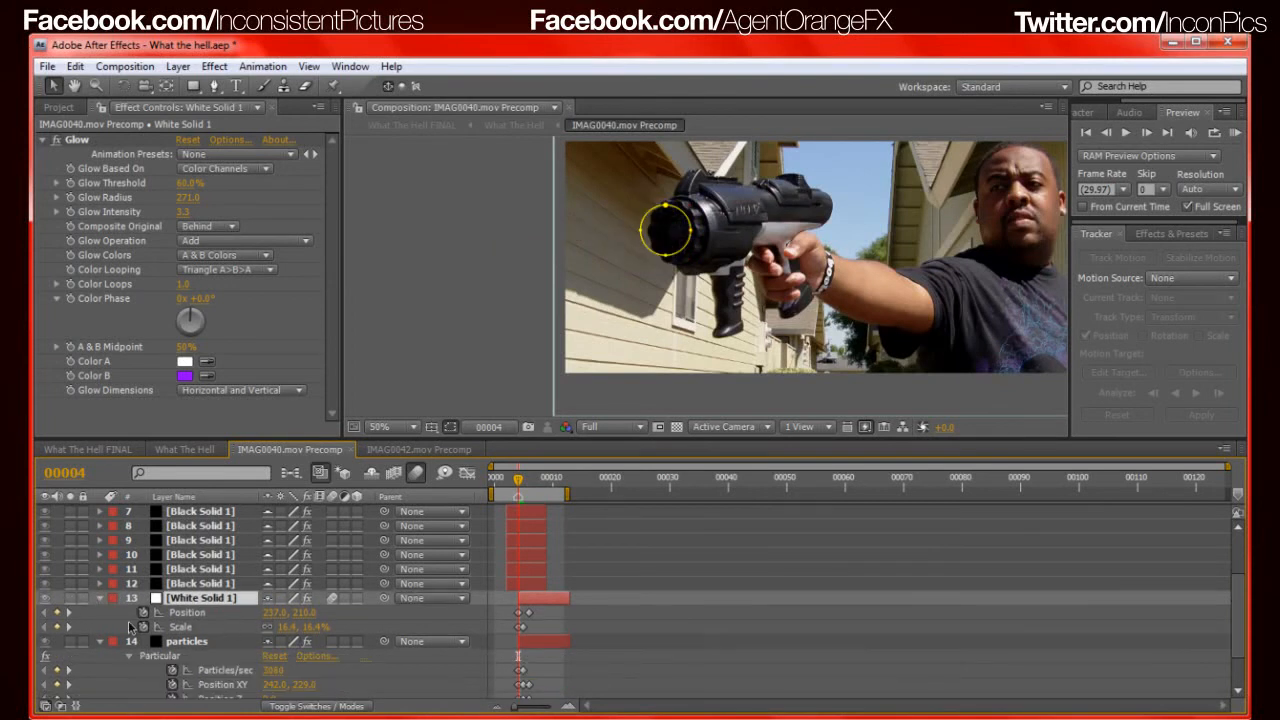
left_click(101, 598)
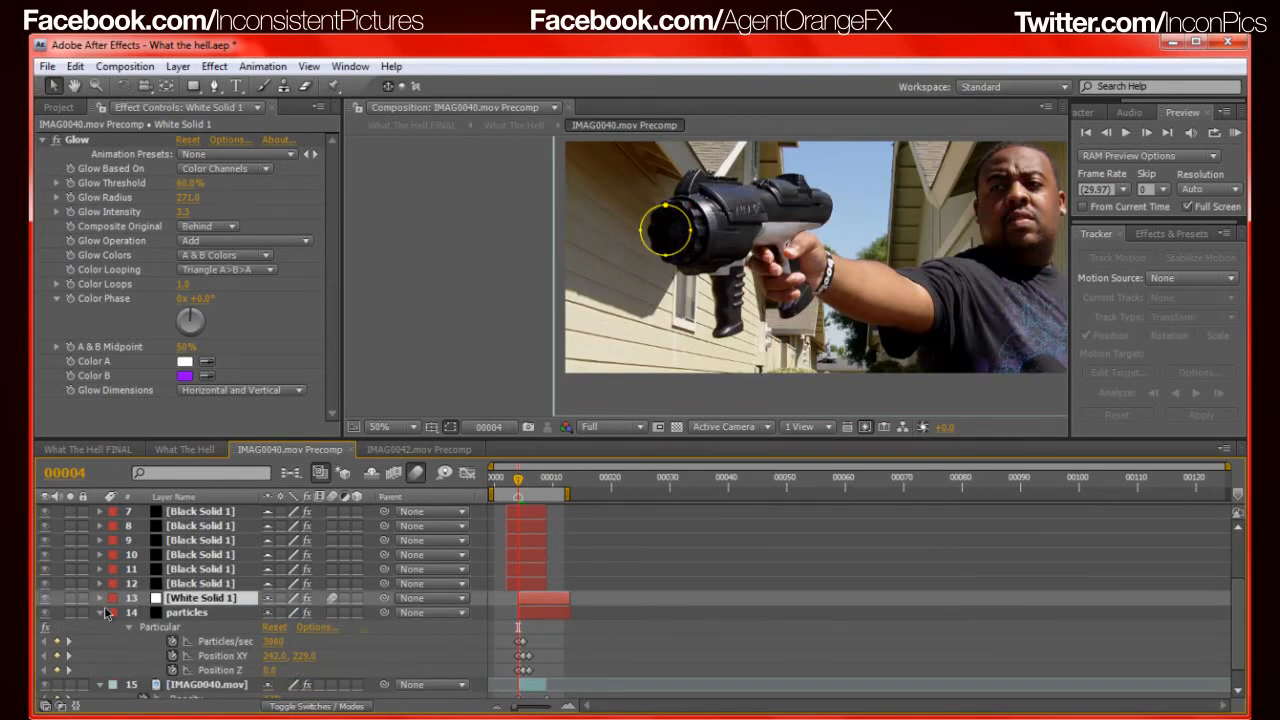
Solo the particles layer and disable its CC Vector Blur and Glow effects to show the bare Particular particles
left_click(172, 614)
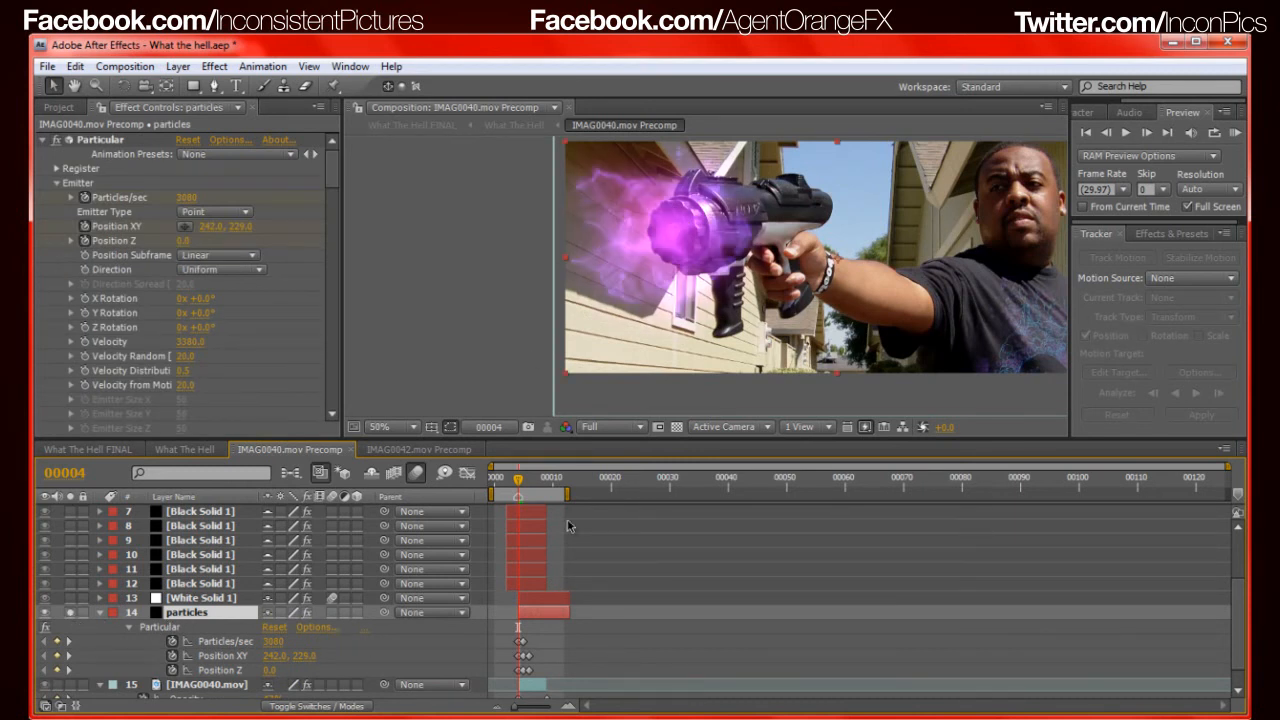
left_click_drag(333, 160, 322, 304)
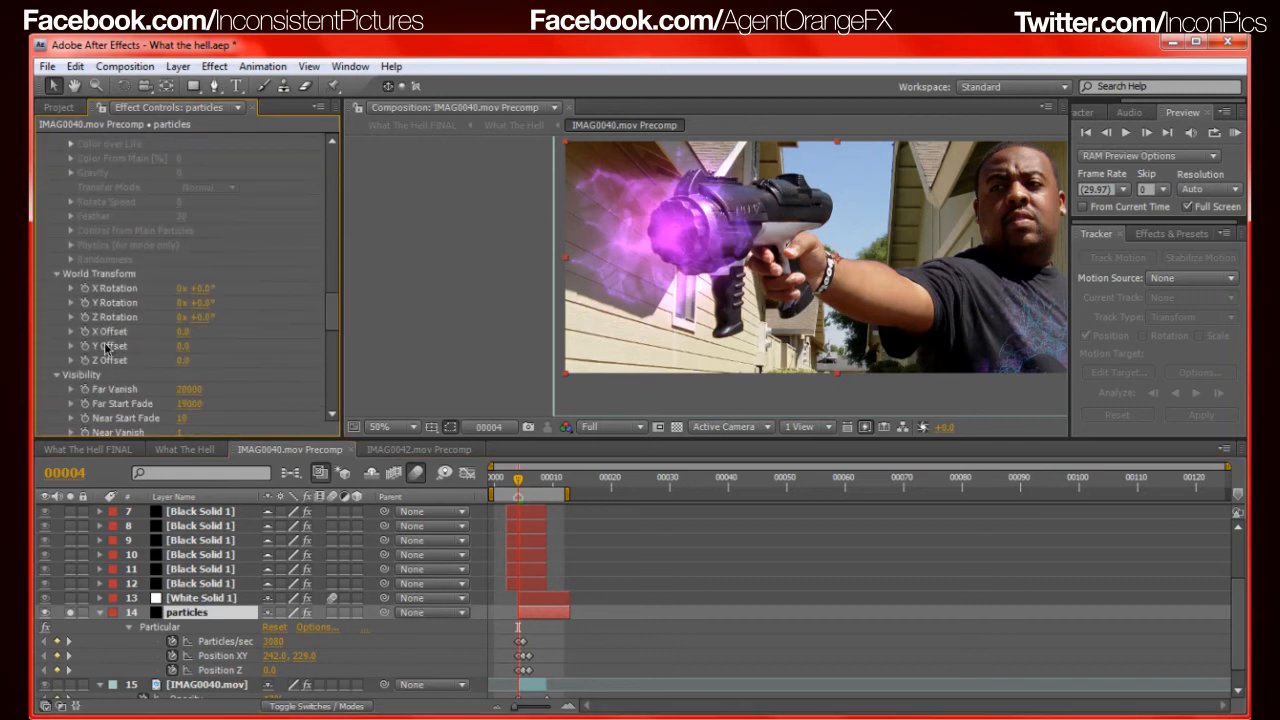
scroll(163, 348, "down", 4)
scroll(126, 355, "down", 4)
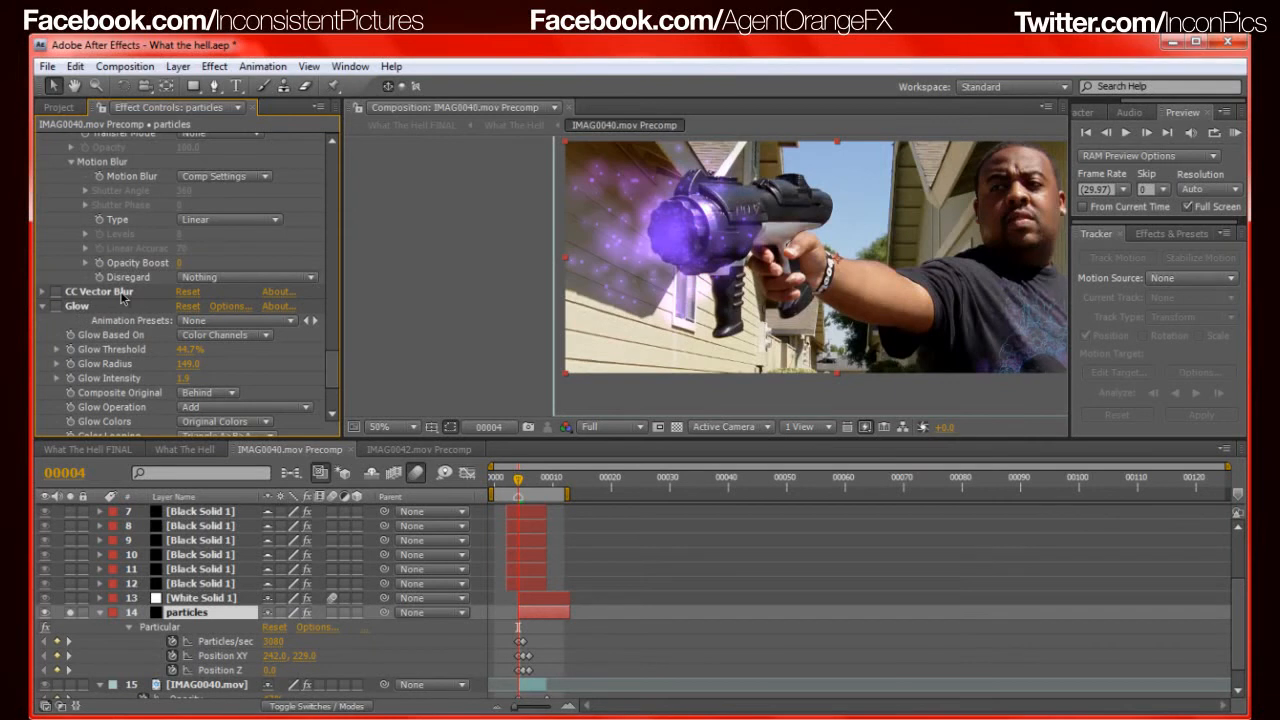
left_click_drag(334, 364, 406, 239)
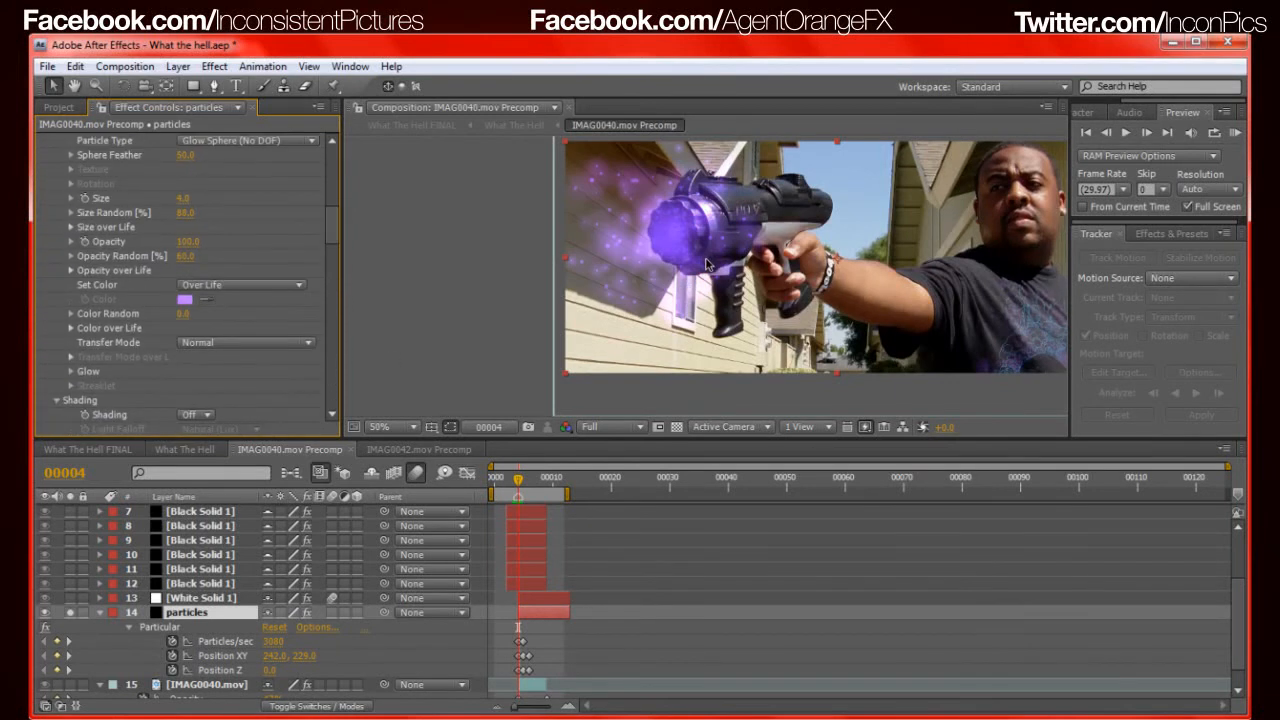
Compare the particles layer at frames 4 and 5 against its Particles/sec, Position XY and Position Z keyframes and Emitter settings
key("Page_Down")
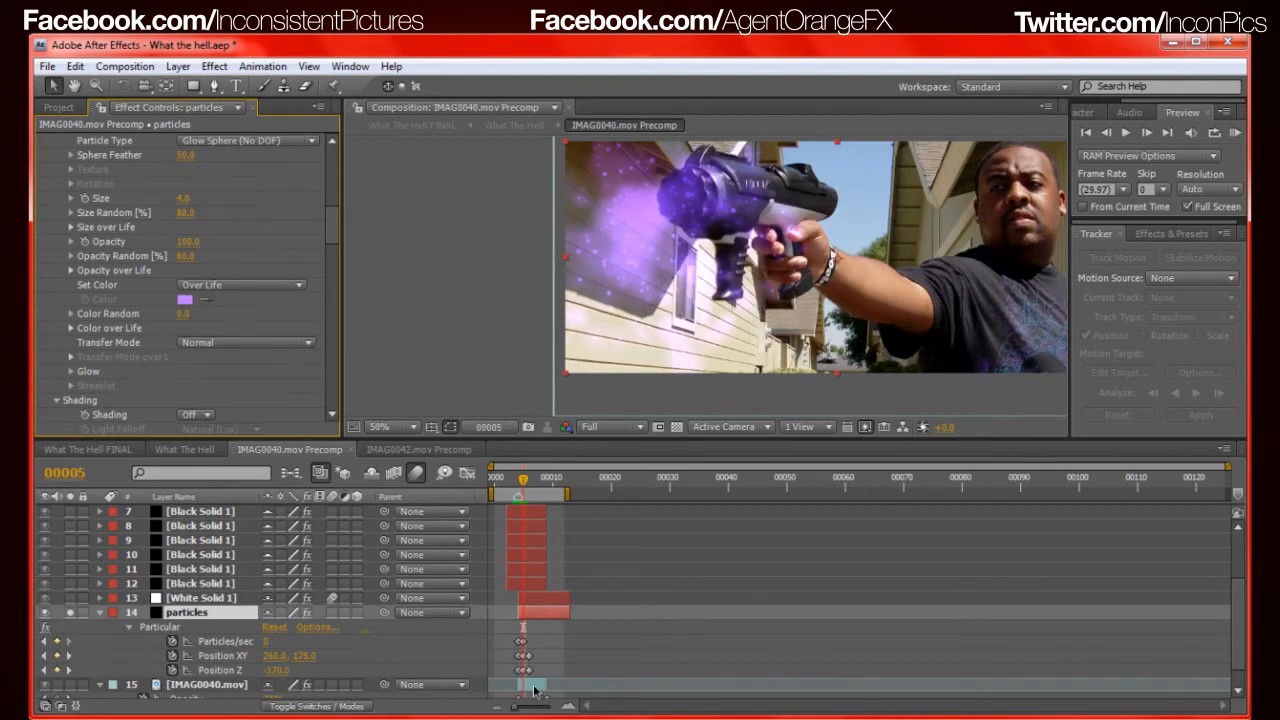
scroll(529, 661, "up", 2)
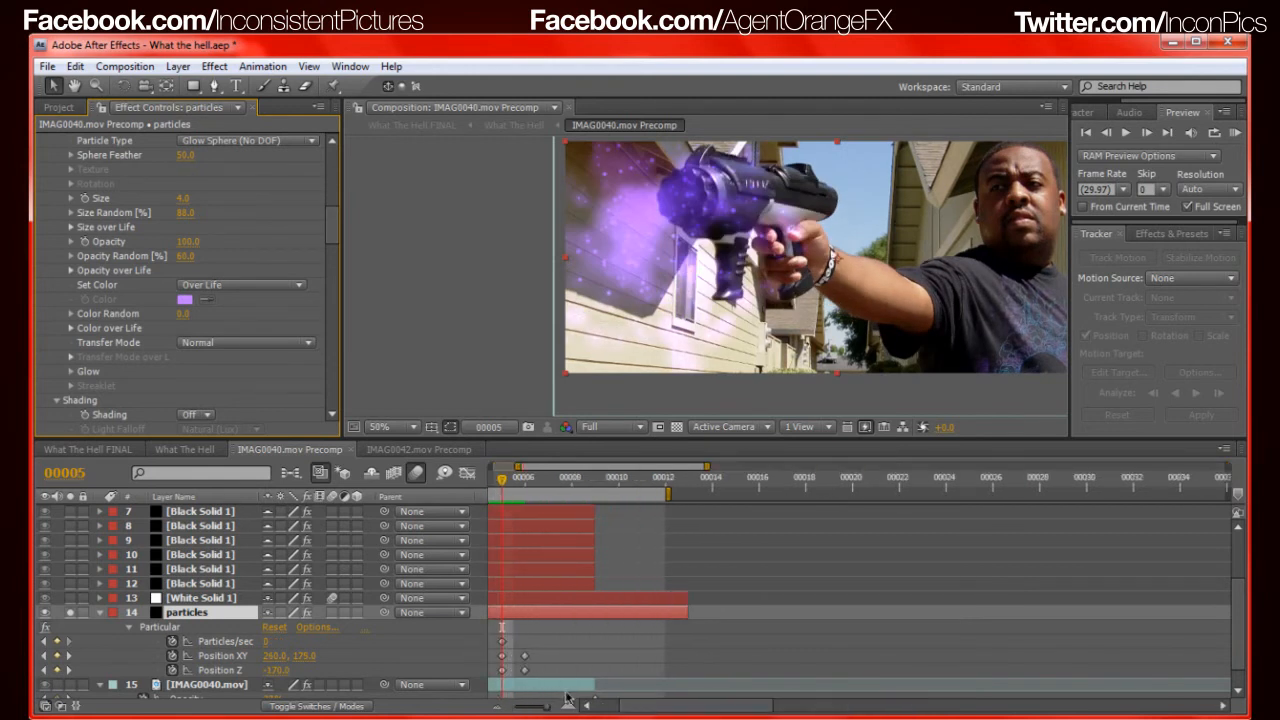
left_click_drag(644, 707, 583, 712)
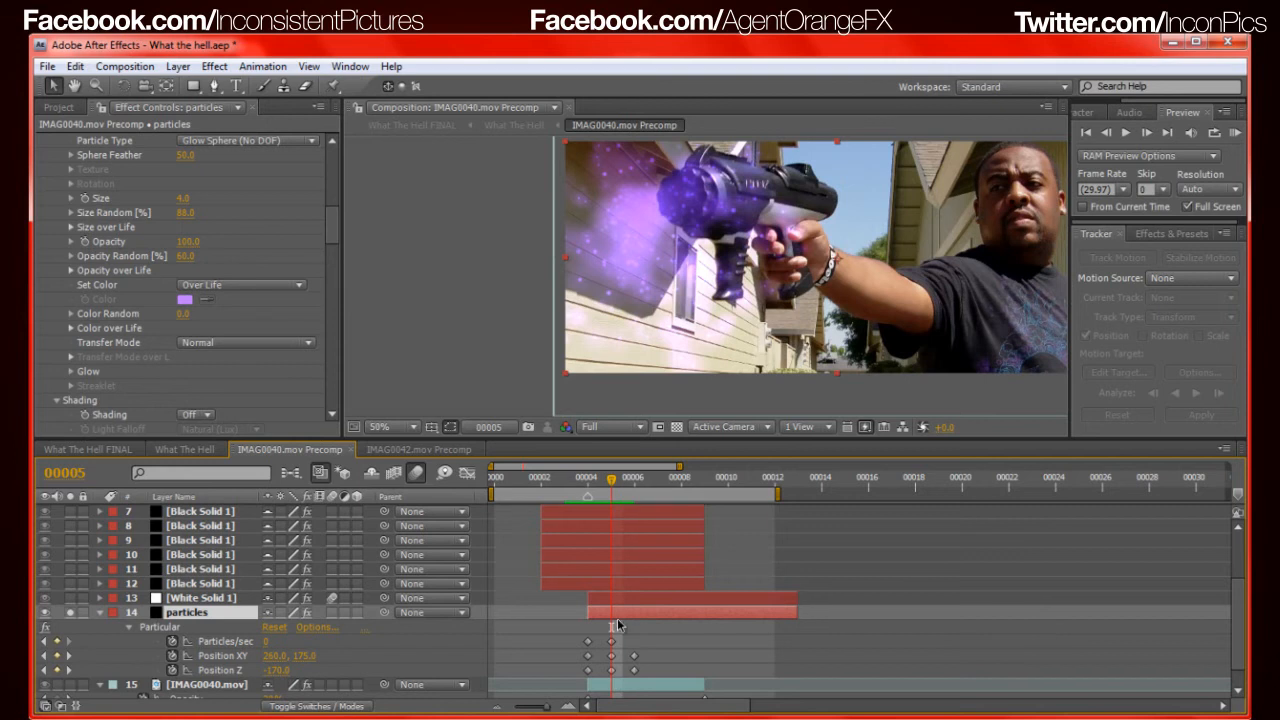
key("Page_Up")
key("Page_Down")
key("Page_Up")
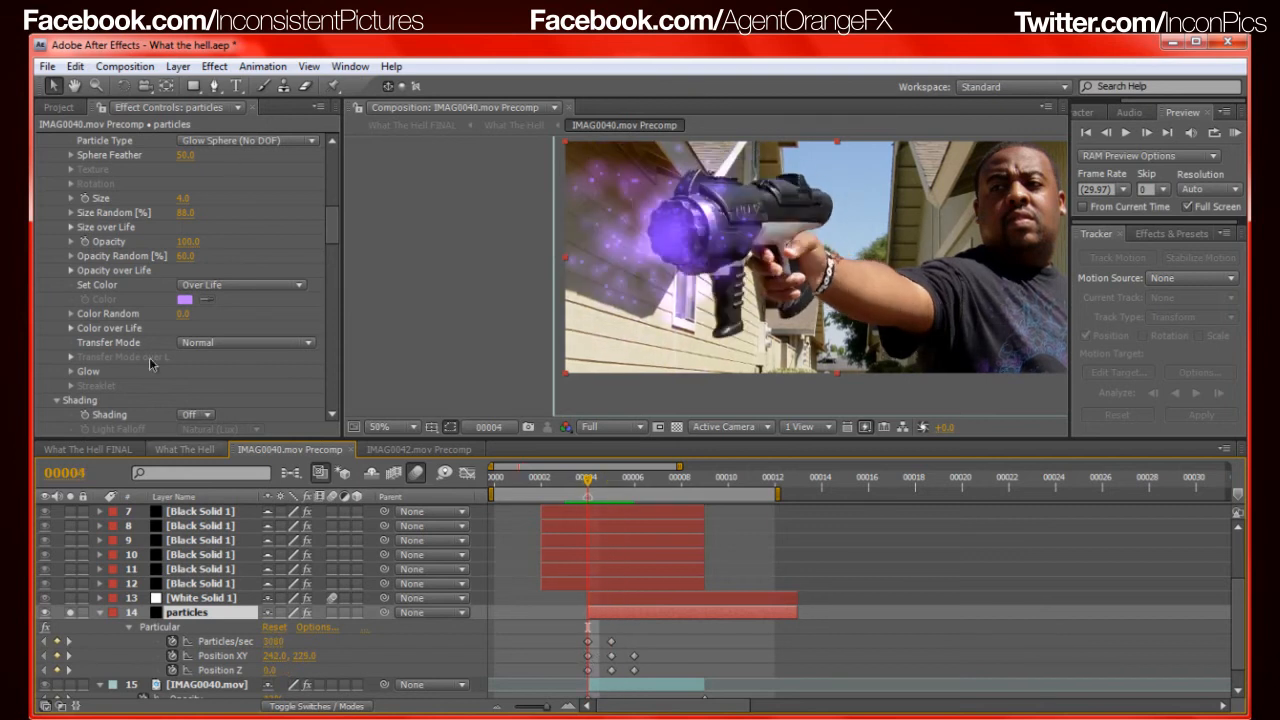
left_click_drag(330, 229, 356, 155)
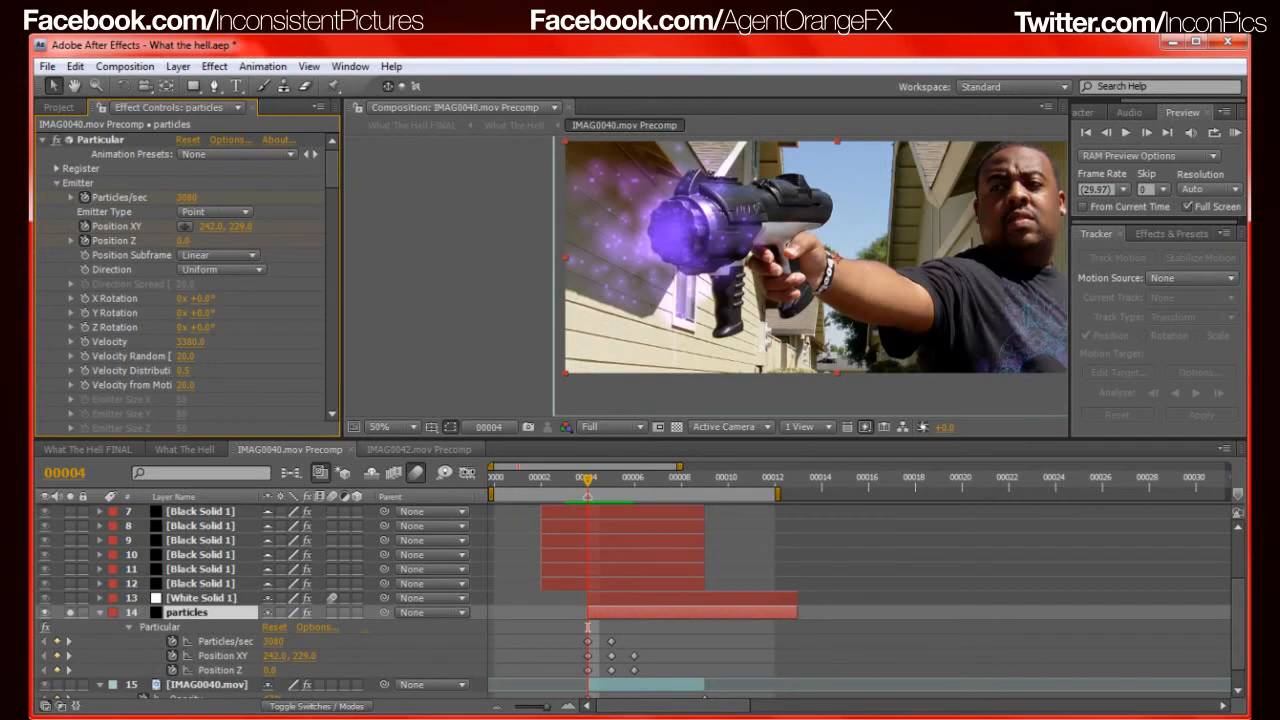
Step through frames 4 to 8 to examine how the particle burst spreads away from the gun
key("Page_Down")
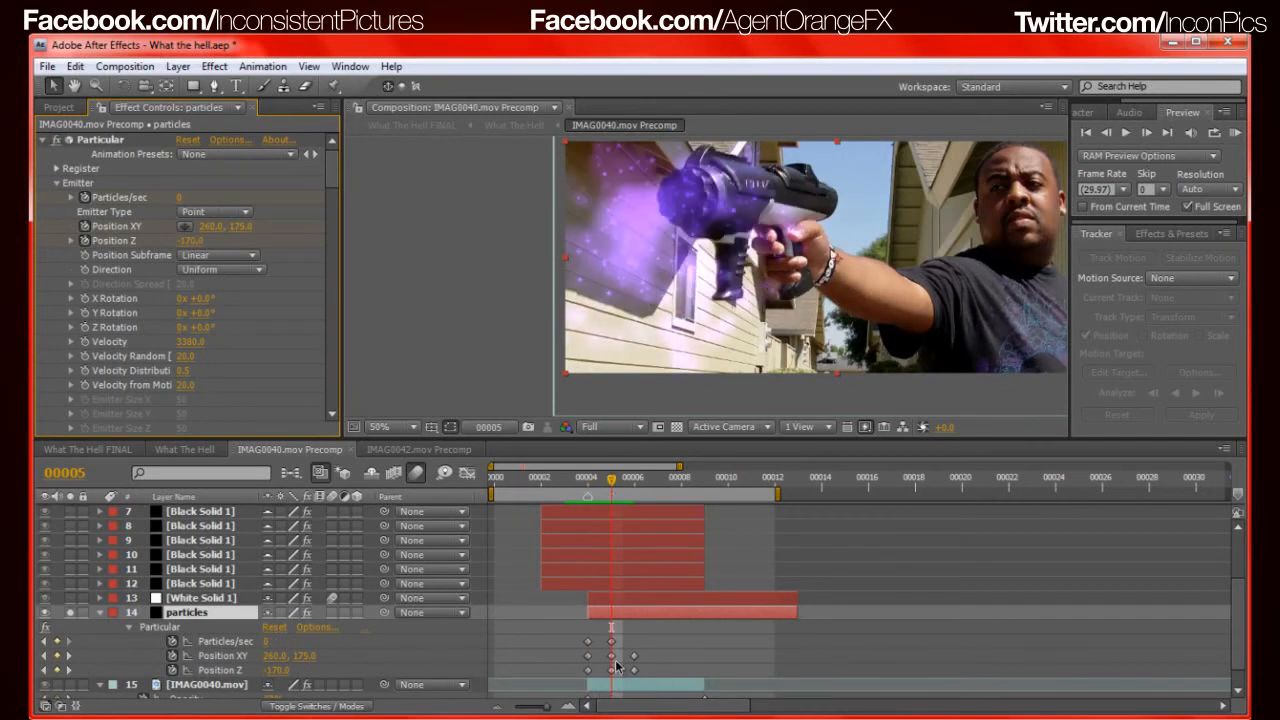
left_click(630, 487)
key("Page_Up")
key("Page_Down")
key("Page_Down")
key("Page_Up")
key("Page_Up")
key("Page_Down")
key("Page_Down")
key("Page_Down")
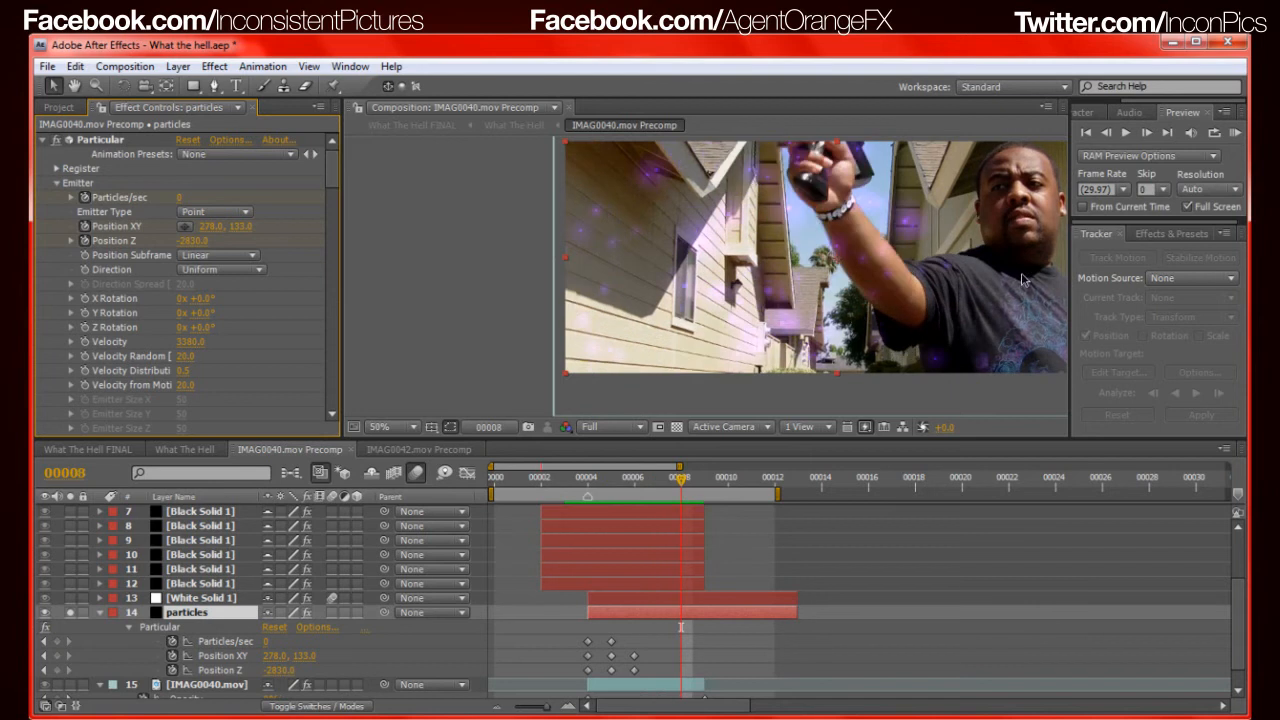
key("Page_Up")
key("Page_Down")
key("Page_Up")
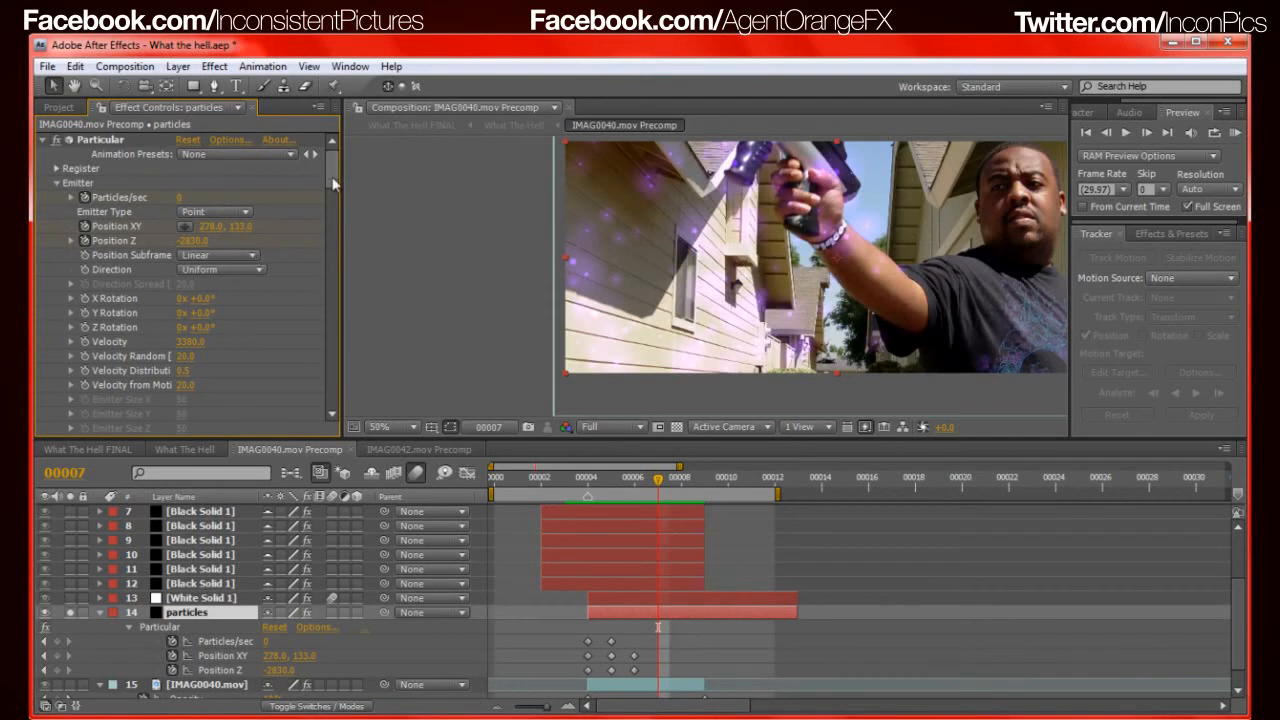
Follow the particles up to frame 10, then go back to frame 4 to review the emitter keyframes
scroll(333, 183, "down", 1)
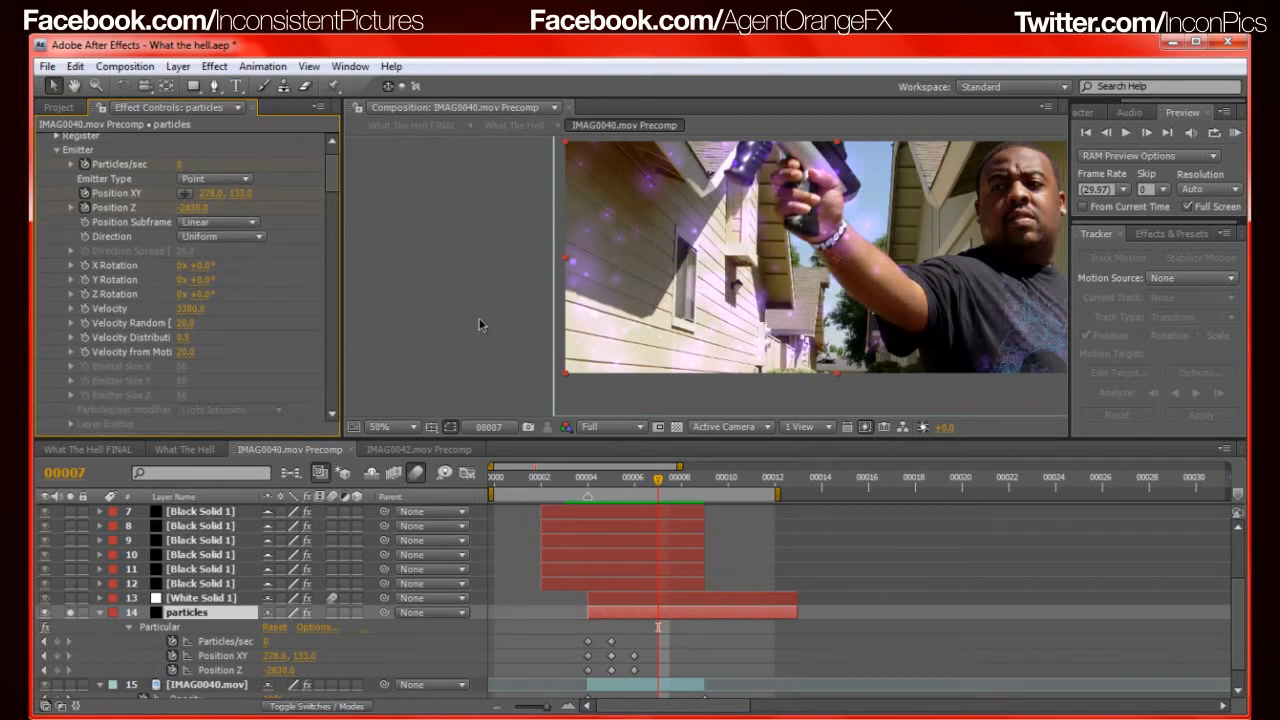
key("Page_Up")
key("Page_Down")
key("Page_Down")
key("Page_Down")
key("Page_Down")
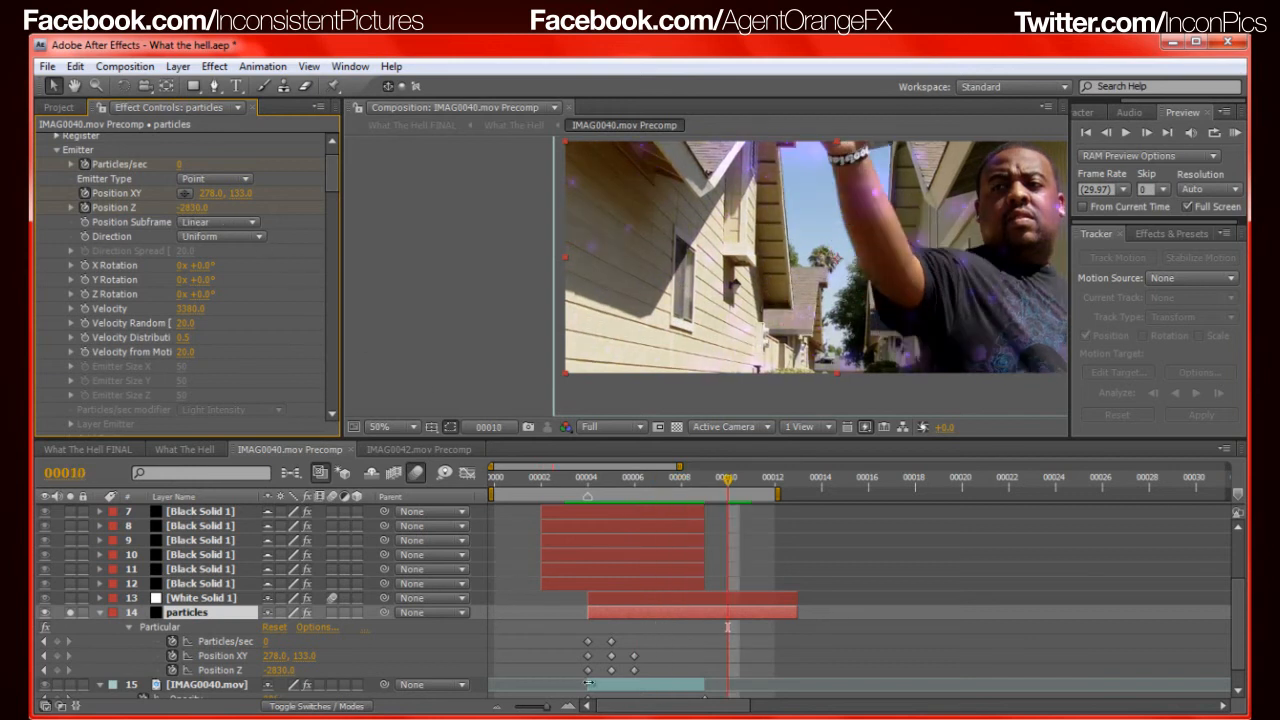
key("Page_Up")
key("Page_Up")
key("Page_Up")
key("Page_Up")
key("Page_Up")
key("Page_Up")
key("Page_Up")
key("Page_Up")
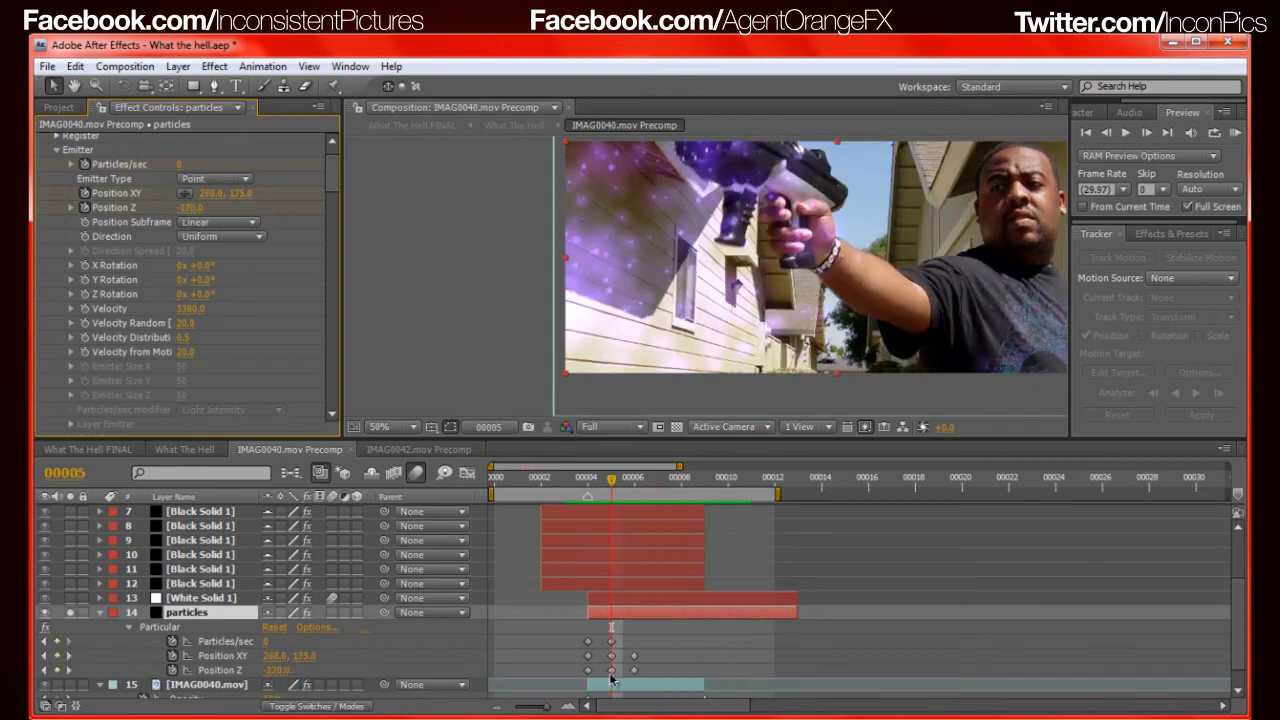
key("Page_Down")
key("Page_Down")
key("Page_Up")
key("Page_Up")
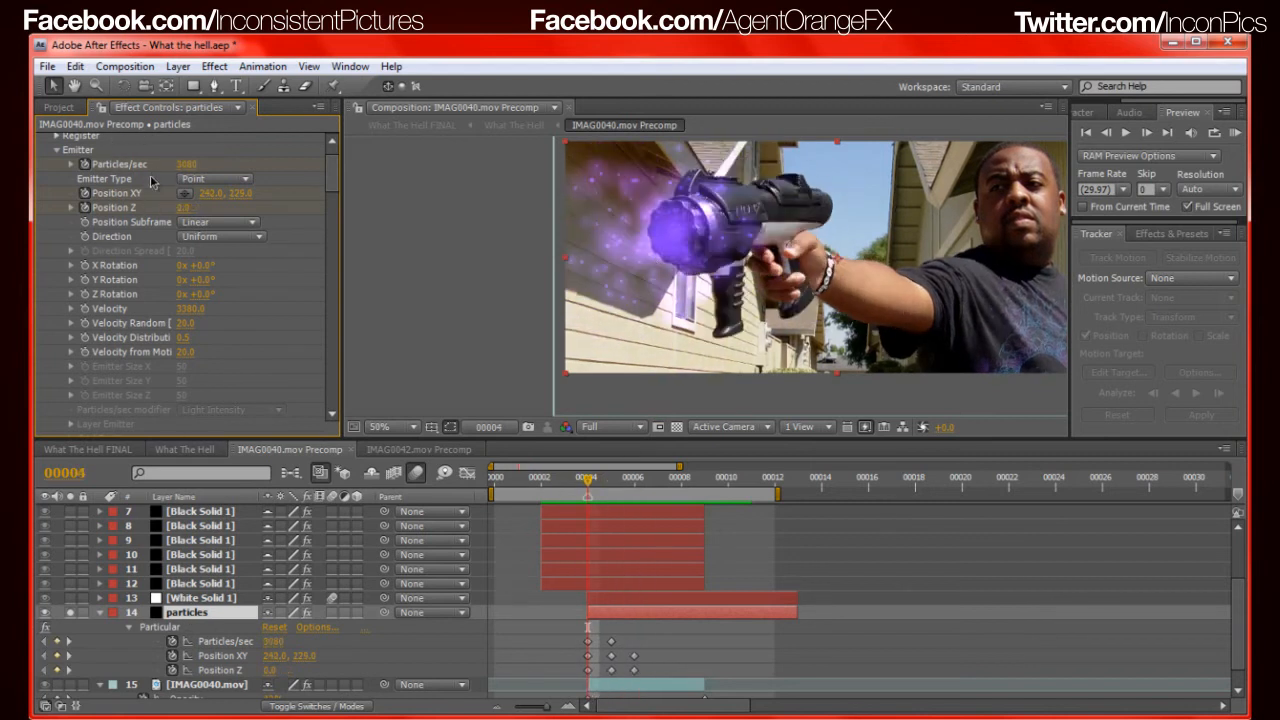
Select the Particular effect to show its emitter point and examine how it follows the barrel across frames 4 to 6
scroll(130, 147, "up", 2)
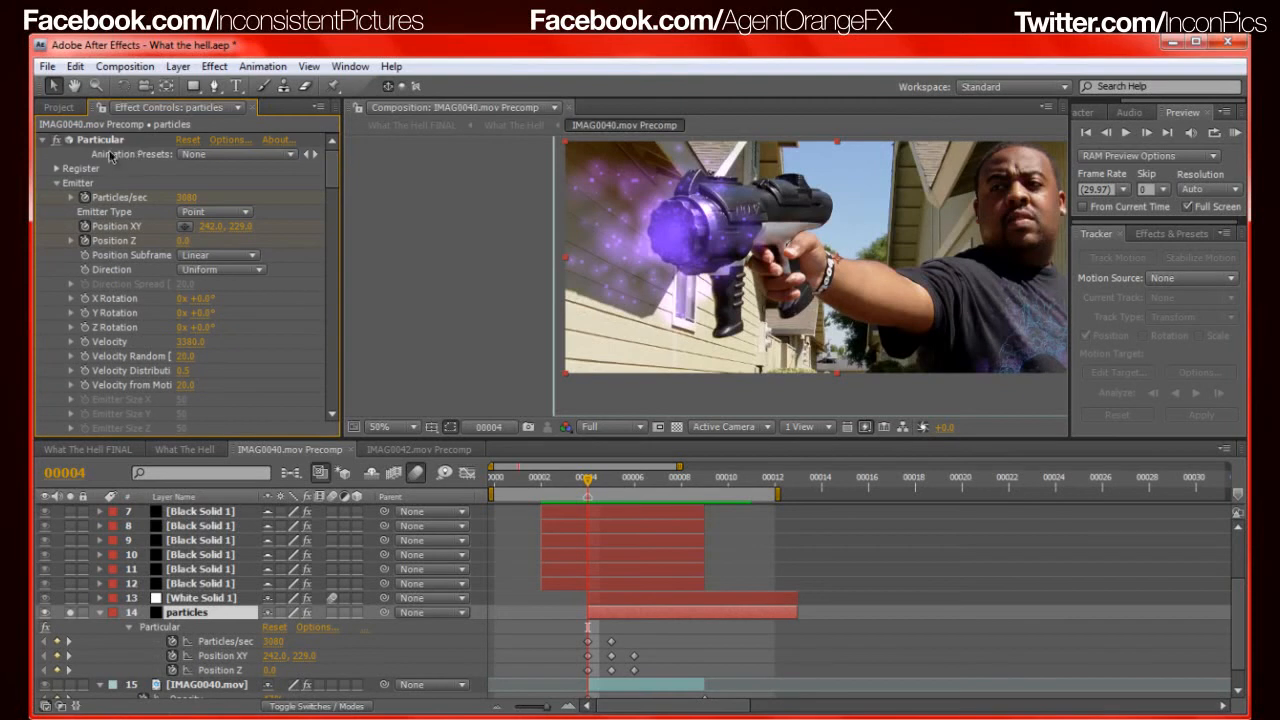
left_click(112, 142)
key("Page_Down")
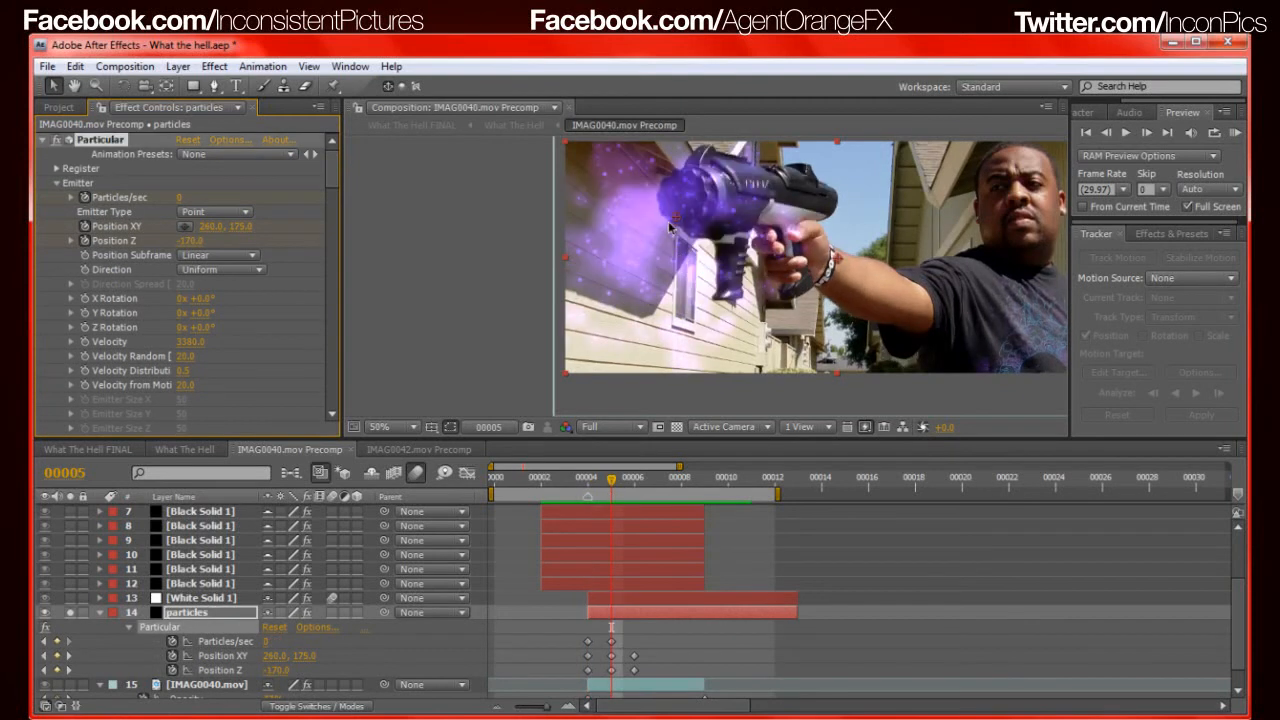
key("Page_Up")
key("Page_Down")
key("Page_Up")
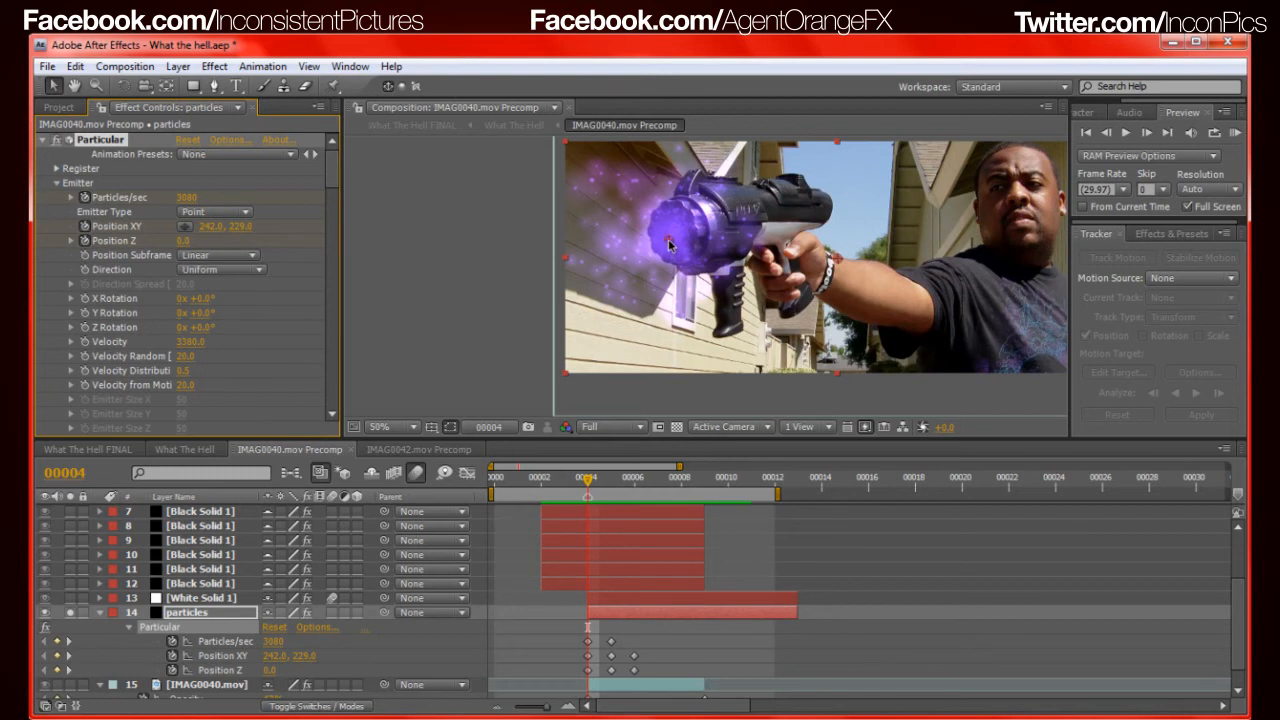
key("Page_Down")
key("Page_Up")
key("Page_Down")
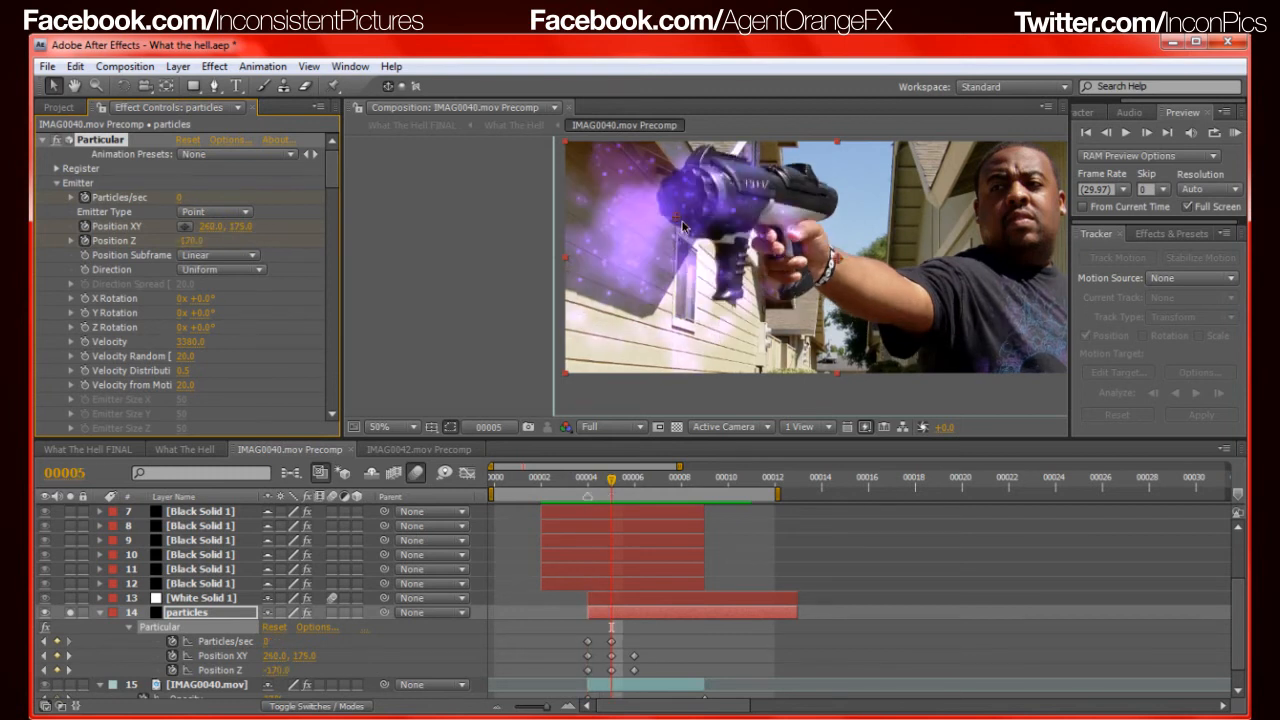
key("Page_Up")
key("Page_Down")
key("Page_Down")
key("Page_Up")
key("Page_Up")
key("Page_Down")
key("Page_Down")
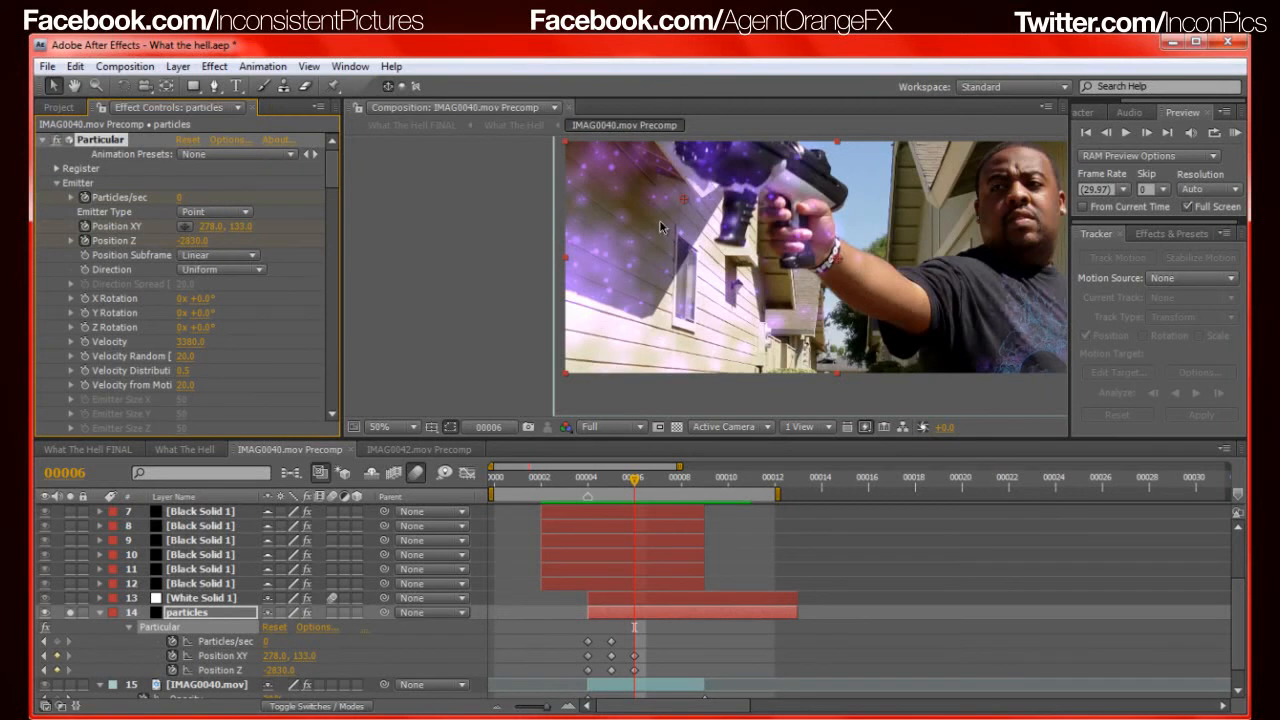
left_click_drag(684, 214, 643, 265)
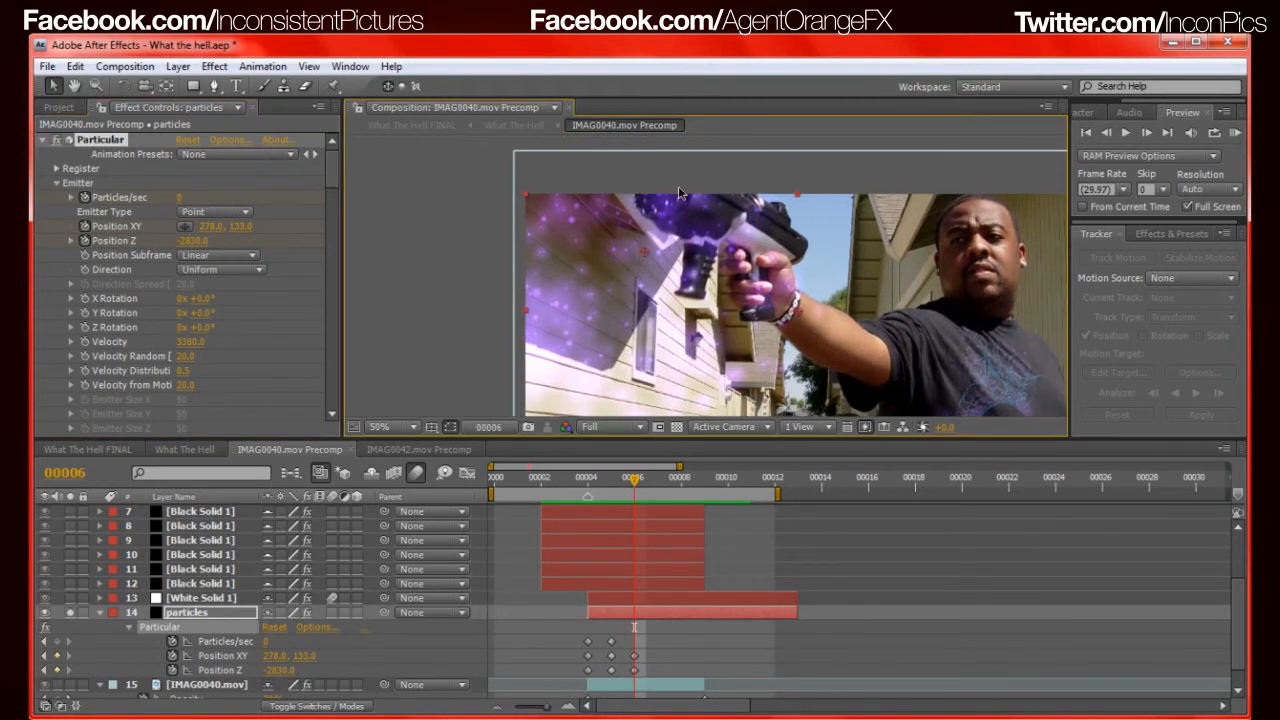
Step back and forth between frames 6 and 4 to check the Particular emitter point against the gun barrel
key("Page_Up")
key("Page_Down")
key("Page_Up")
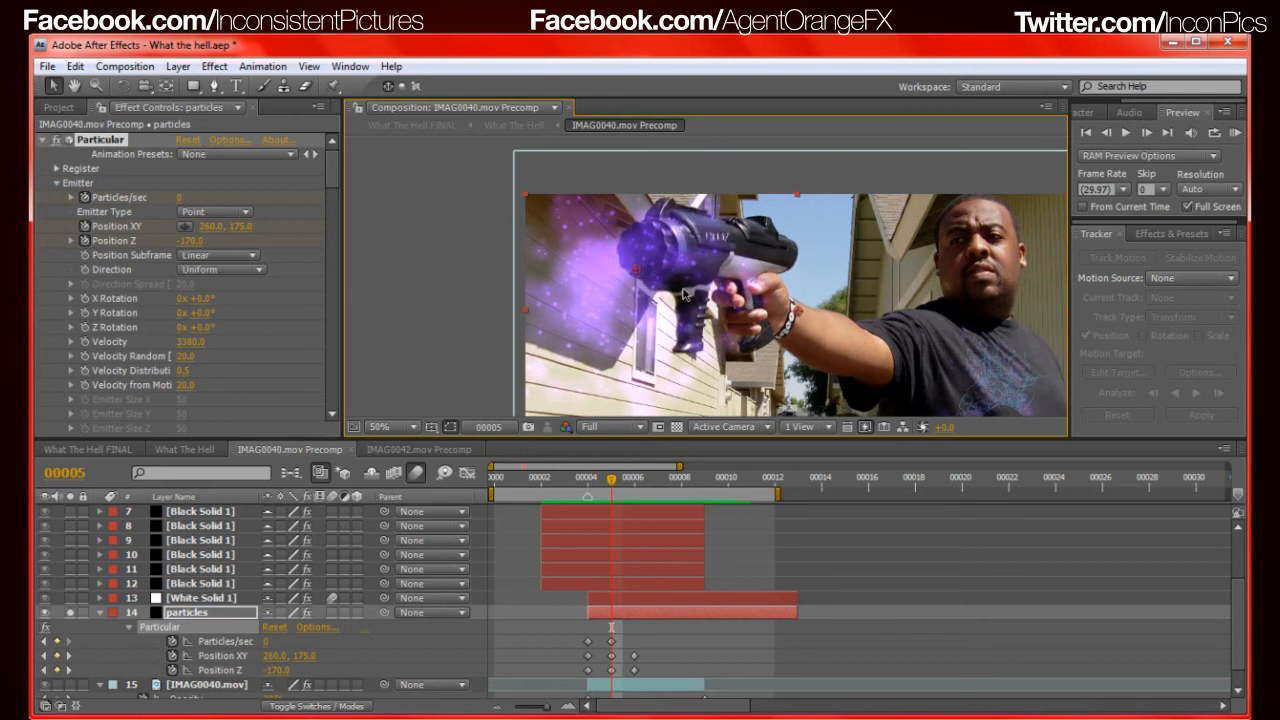
key("Page_Down")
key("Page_Up")
key("Page_Up")
left_click_drag(645, 312, 685, 249)
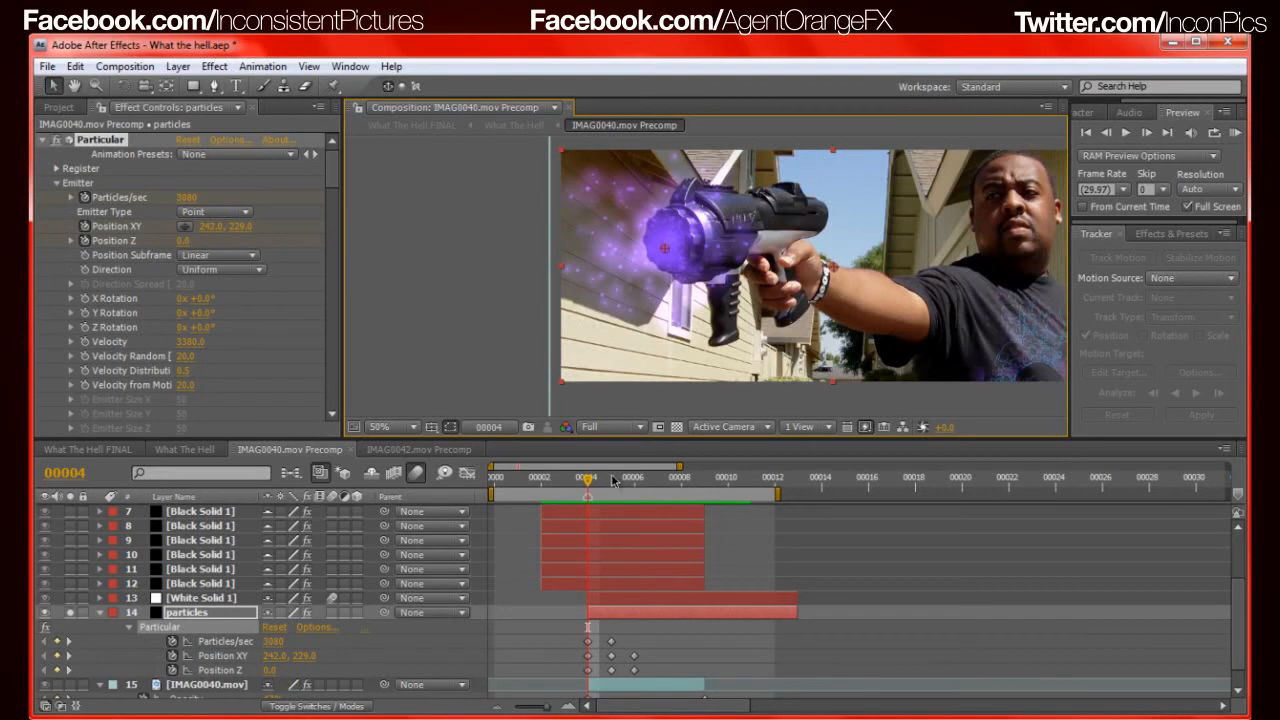
Scrub across frames 4, 5 and 6 to compare the Particles/sec, Position XY and Position Z keyframes
left_click_drag(587, 478, 612, 505)
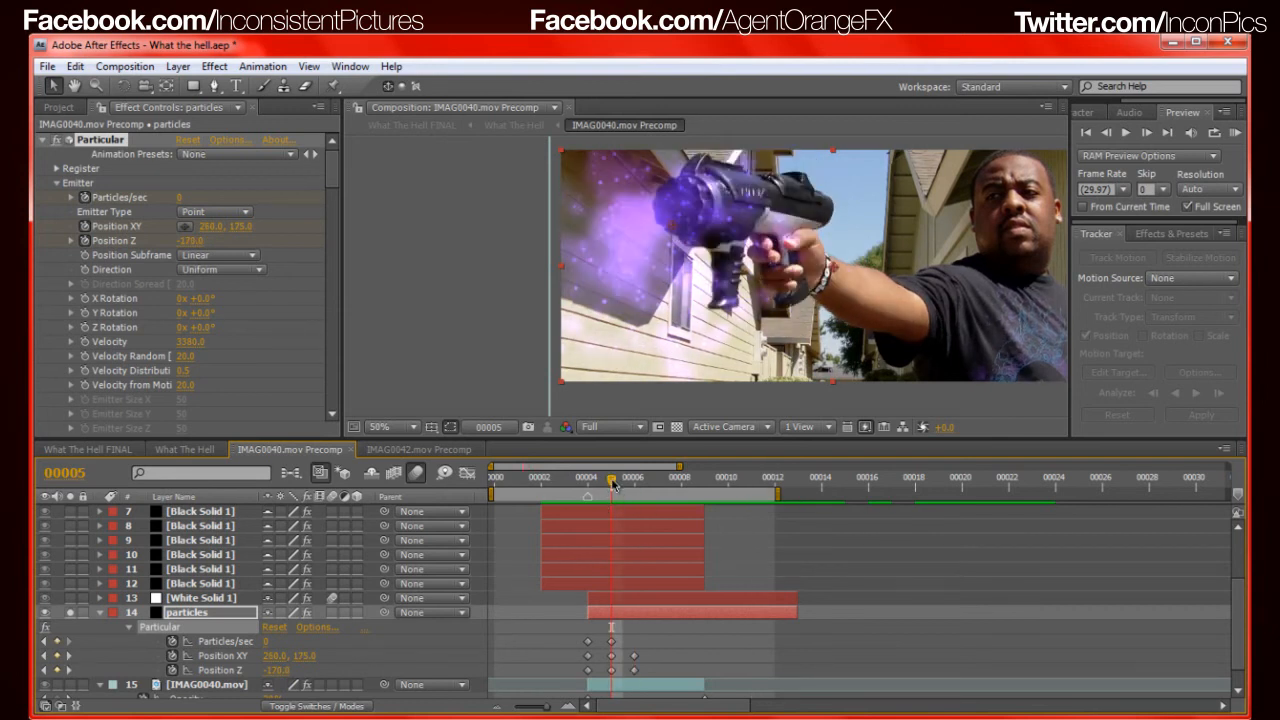
left_click_drag(606, 489, 587, 488)
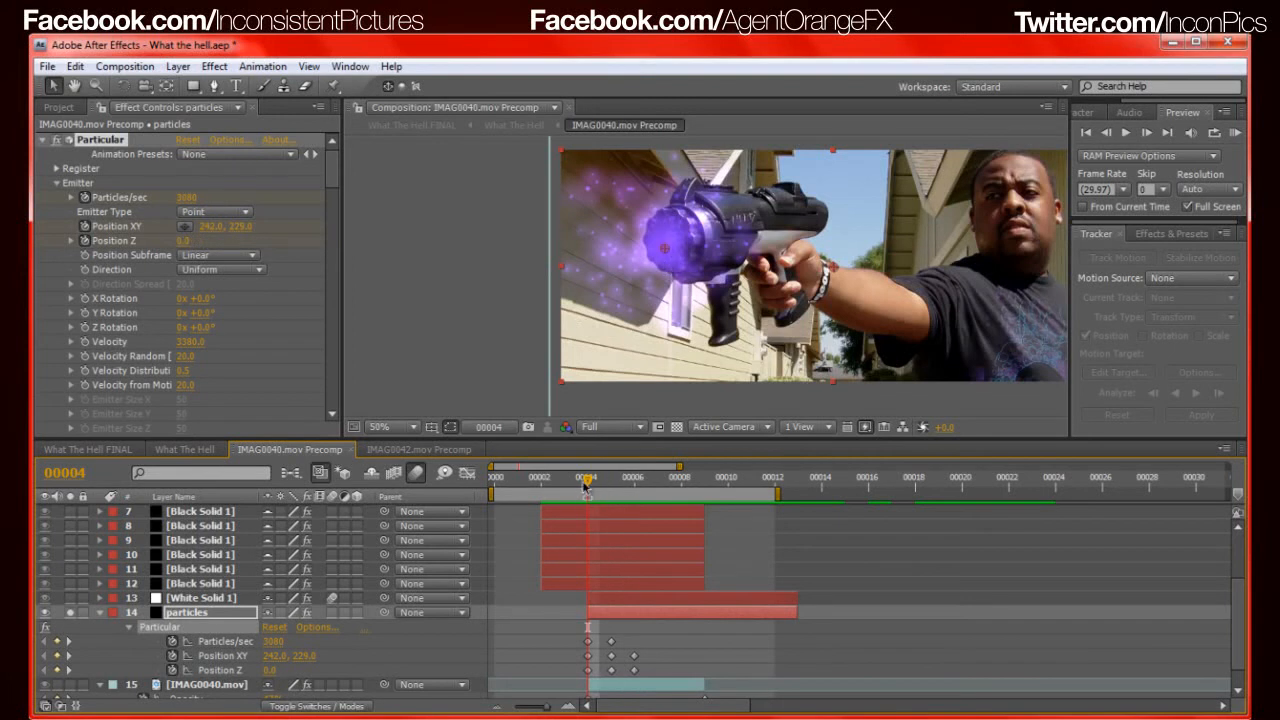
left_click_drag(587, 486, 604, 493)
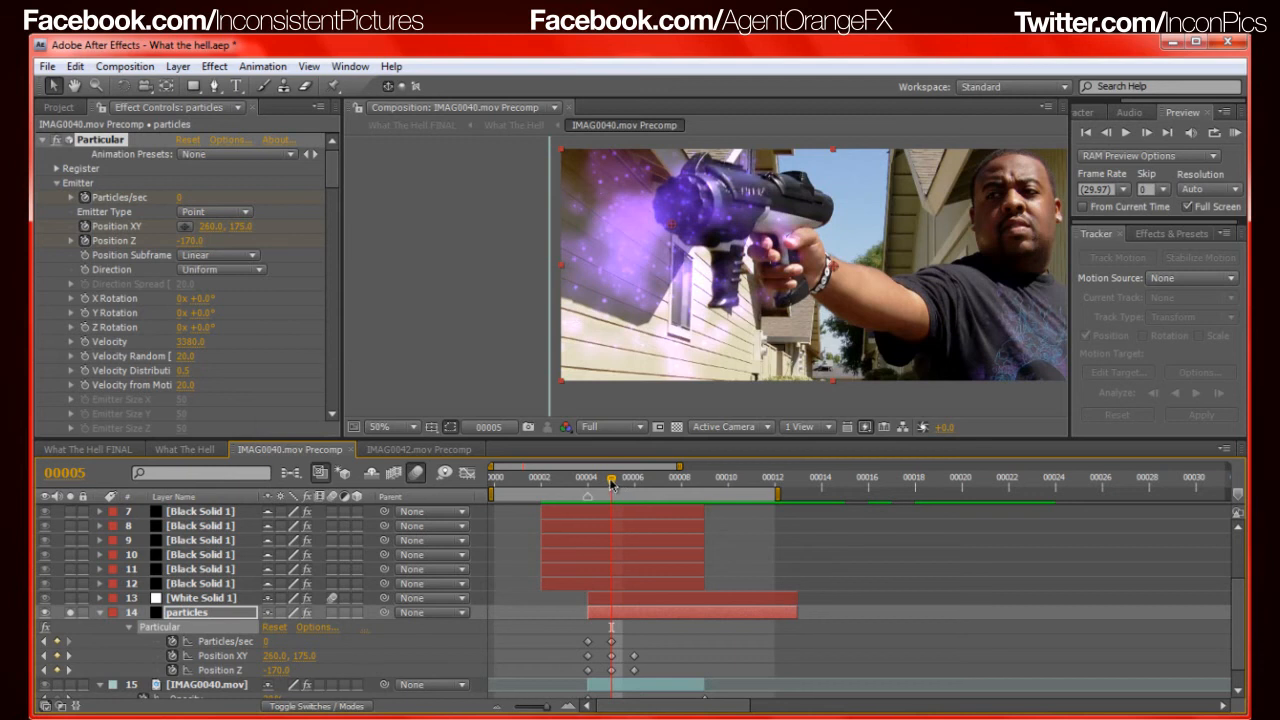
left_click_drag(611, 484, 636, 493)
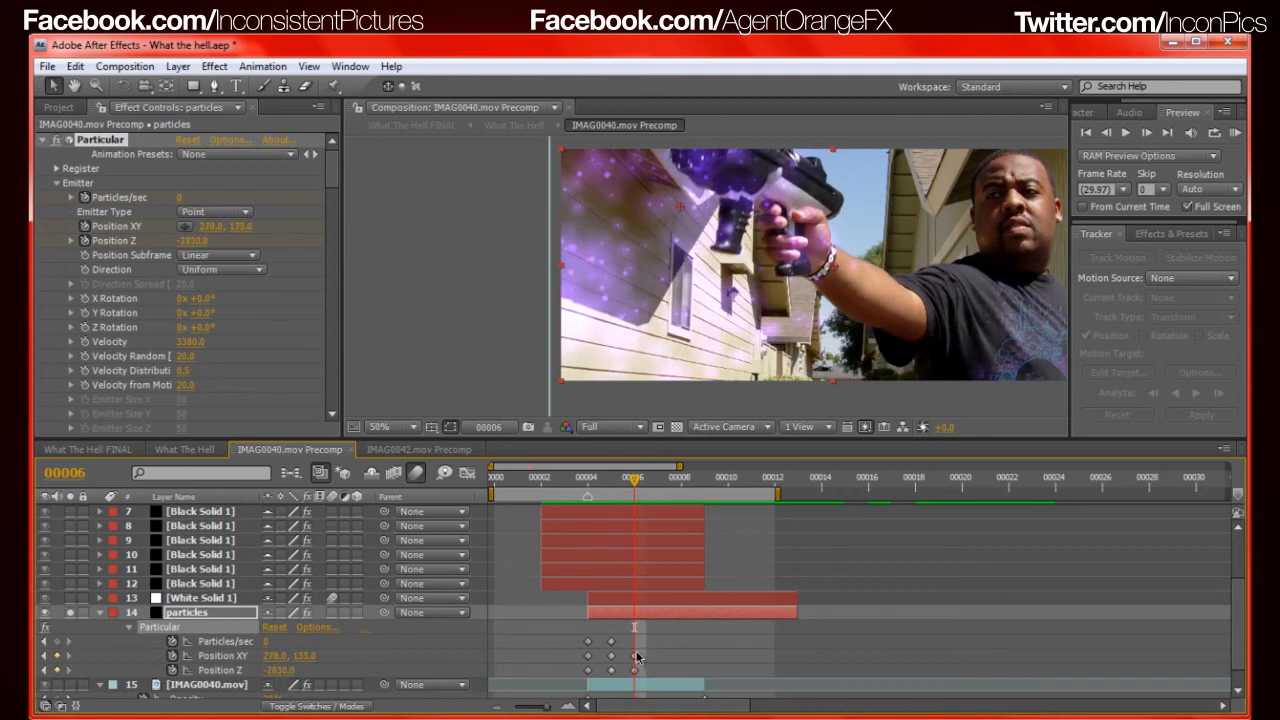
Step between frames 3 and 10 to examine how the particles scatter past the last position keyframe
key("Page_Up")
key("Page_Up")
key("Page_Up")
key("Page_Down")
key("Page_Down")
key("Page_Down")
key("Page_Down")
key("Page_Up")
key("Page_Down")
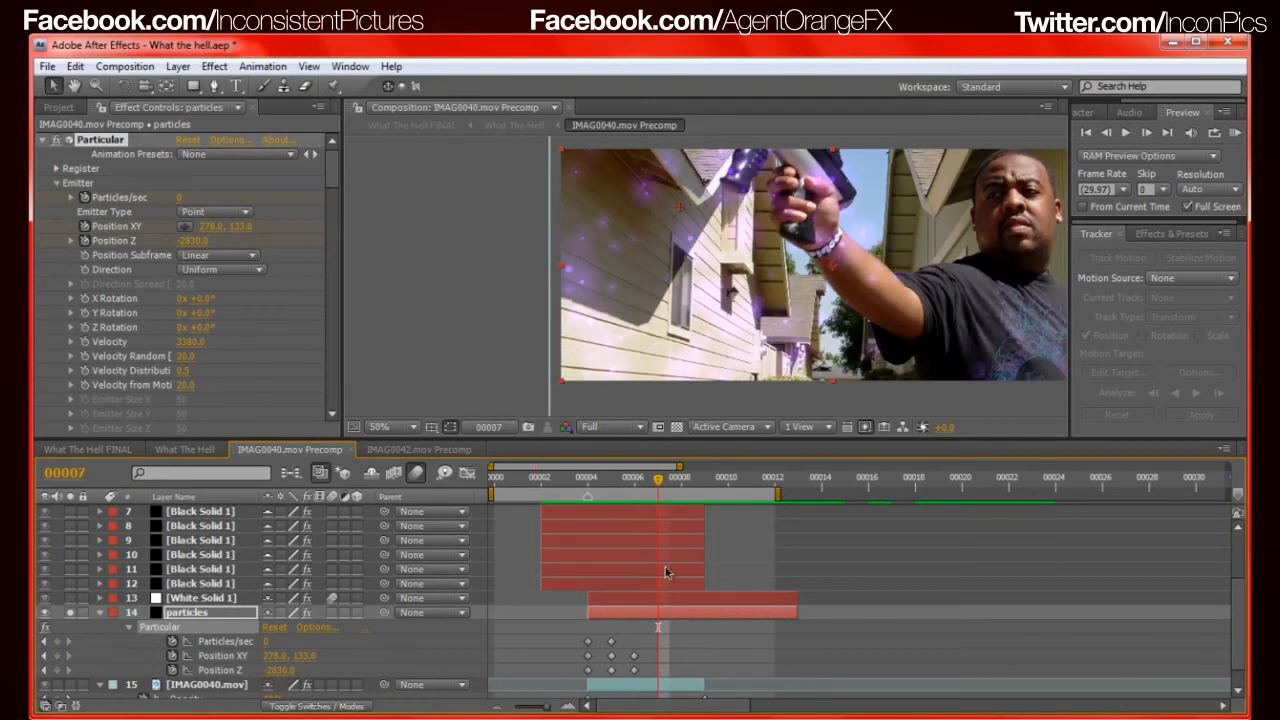
key("Page_Down")
key("Page_Down")
key("Page_Down")
key("Page_Up")
key("Page_Up")
Review the Particular effect's Particle and Physics settings, then the CC Vector Blur and Glow effects, with the time returned to frame 2
scroll(258, 299, "down", 10)
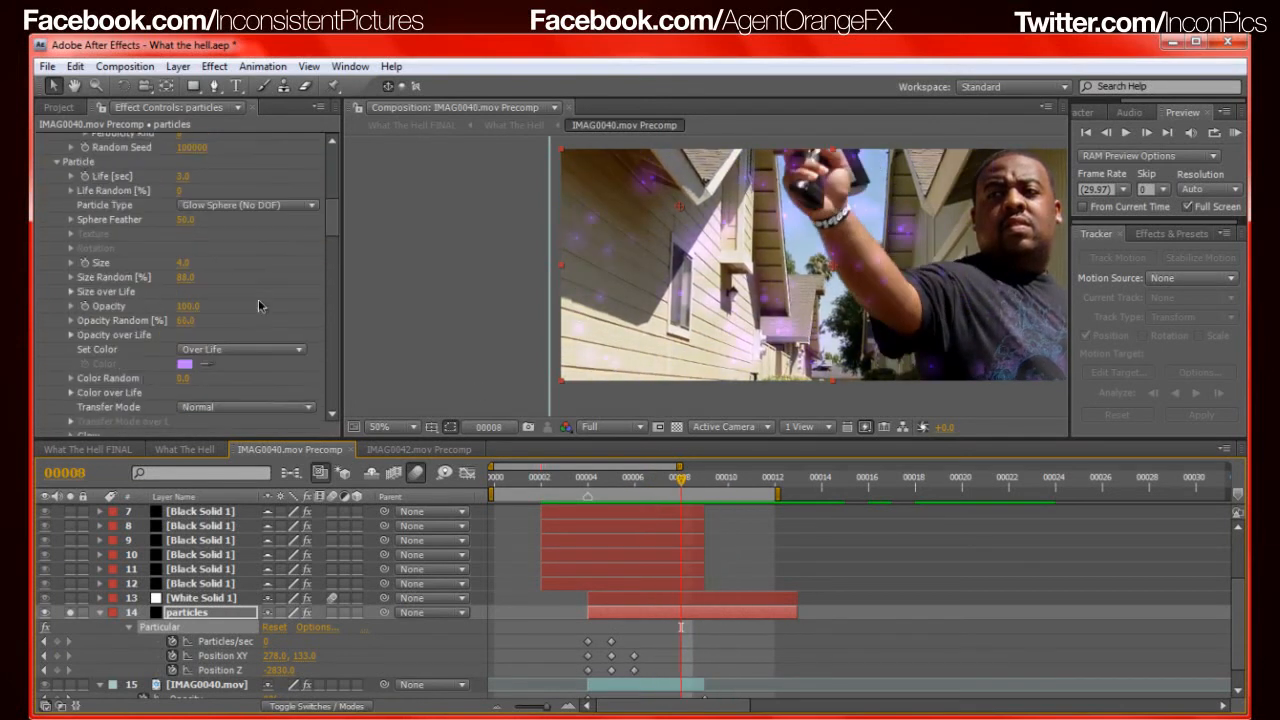
key("Page_Up")
key("Page_Up")
key("Page_Up")
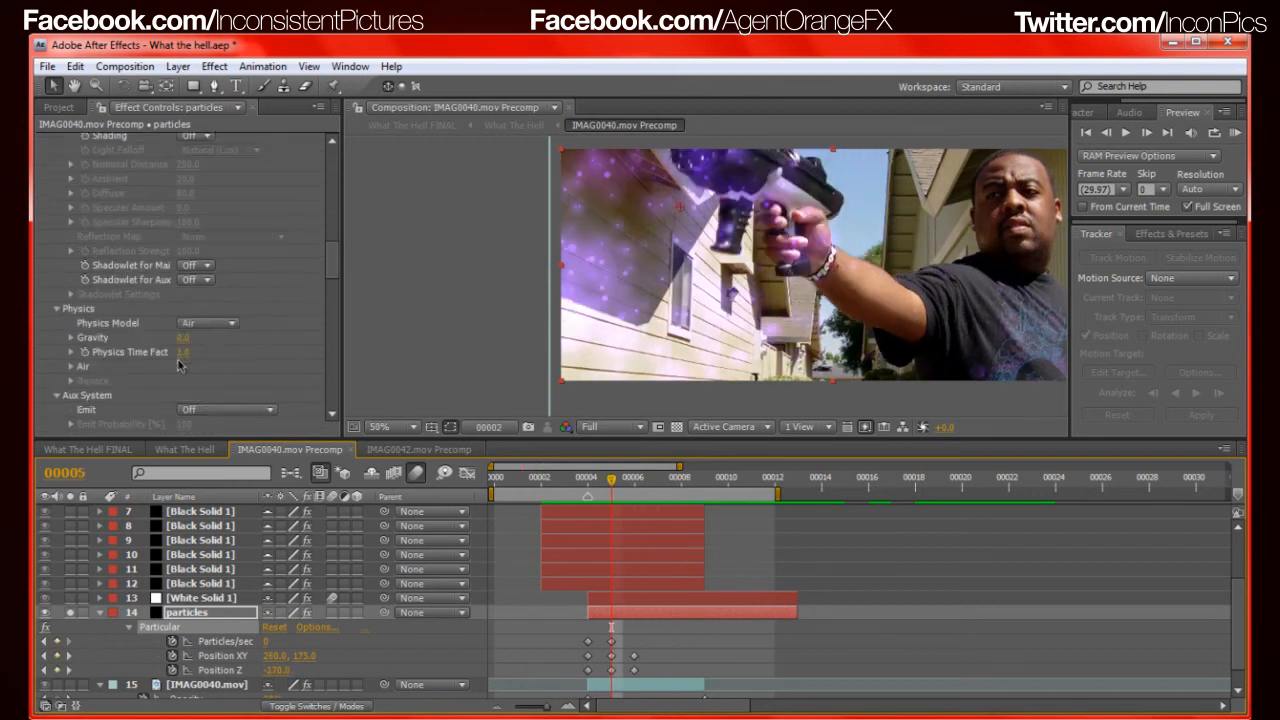
key("Page_Up")
key("Page_Up")
key("Page_Up")
scroll(160, 358, "down", 8)
scroll(139, 357, "down", 4)
scroll(157, 294, "down", 10)
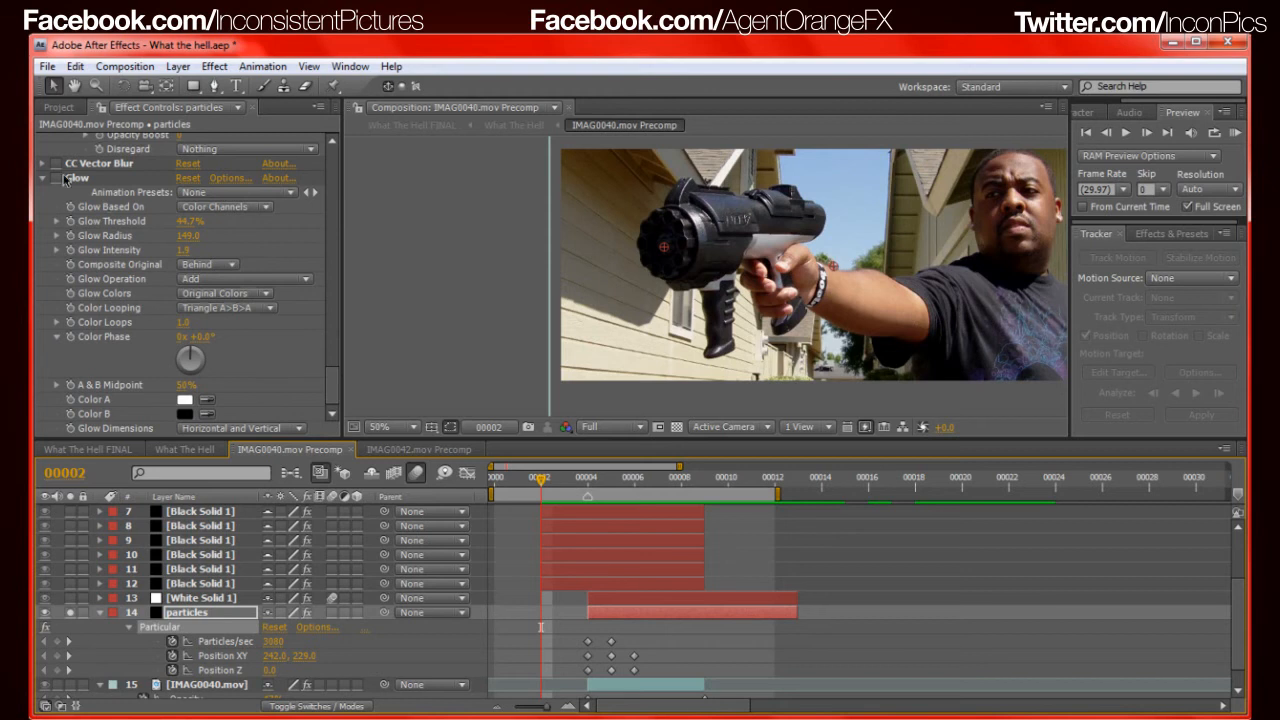
Enable CC Vector Blur on the particles layer and check the blurred particles on frames 3 to 6
left_click(60, 176)
key("Page_Down")
key("Page_Down")
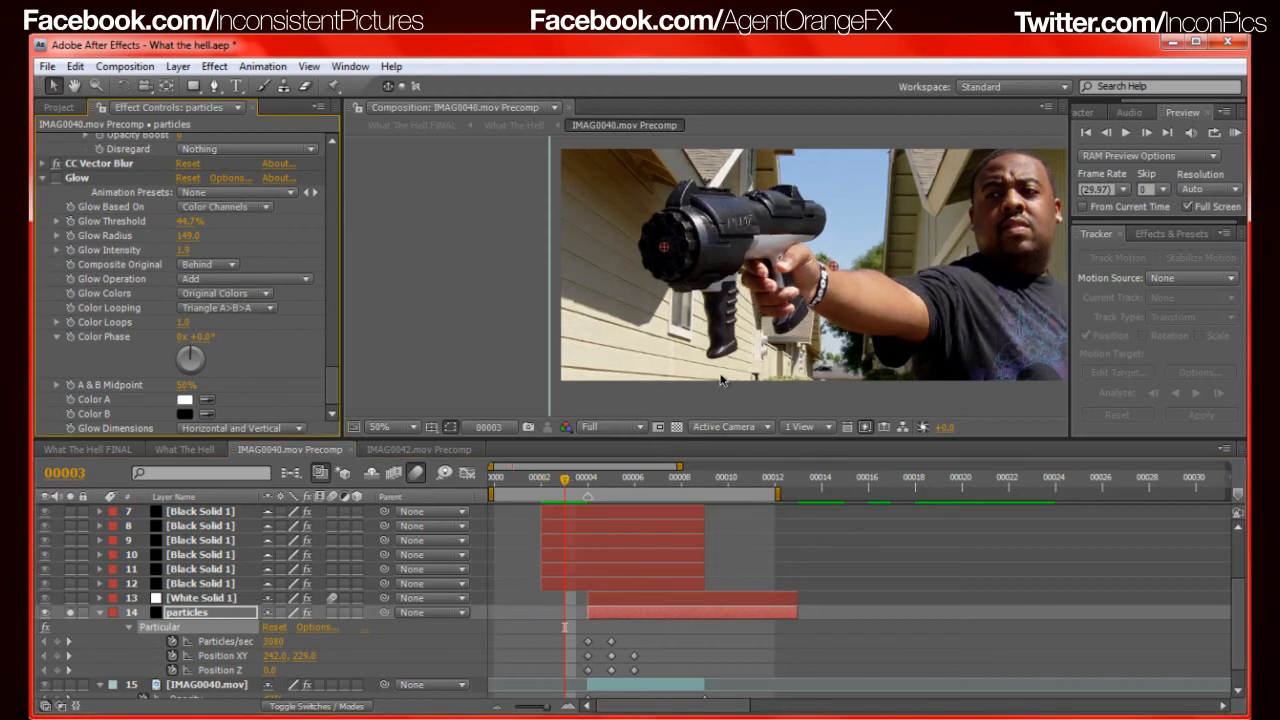
key("Page_Down")
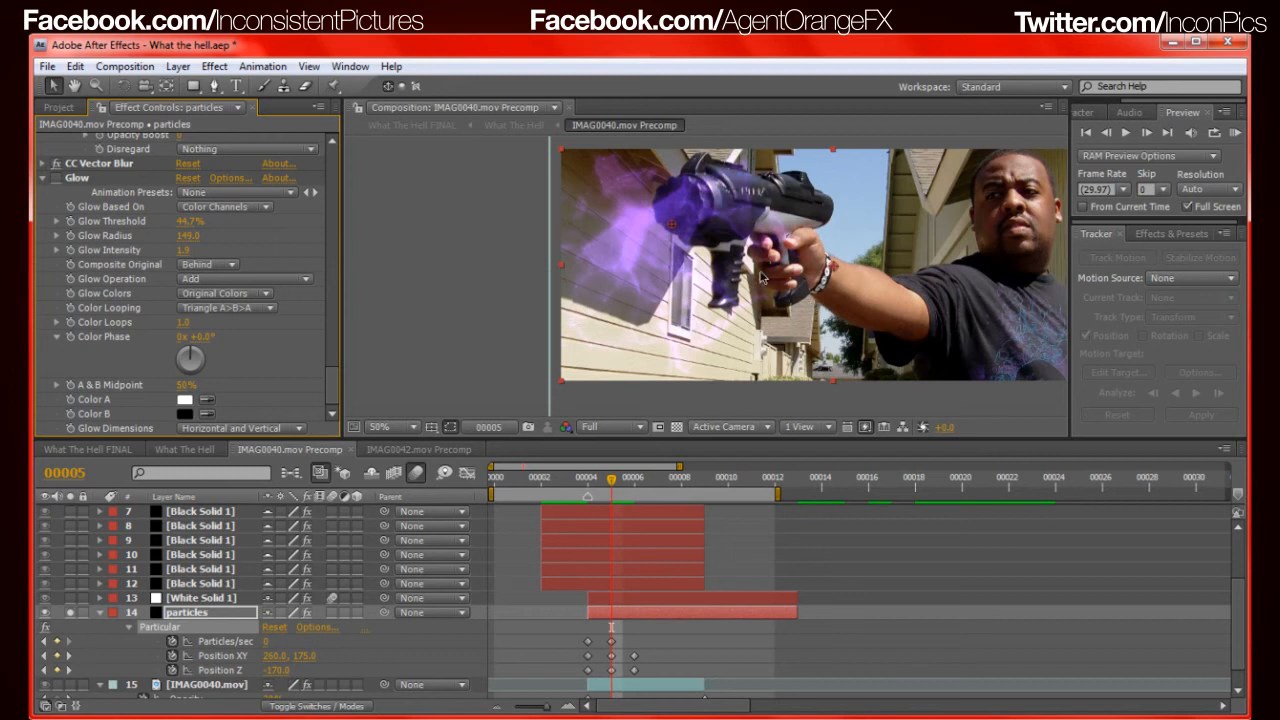
key("Page_Down")
key("Page_Up")
key("Page_Down")
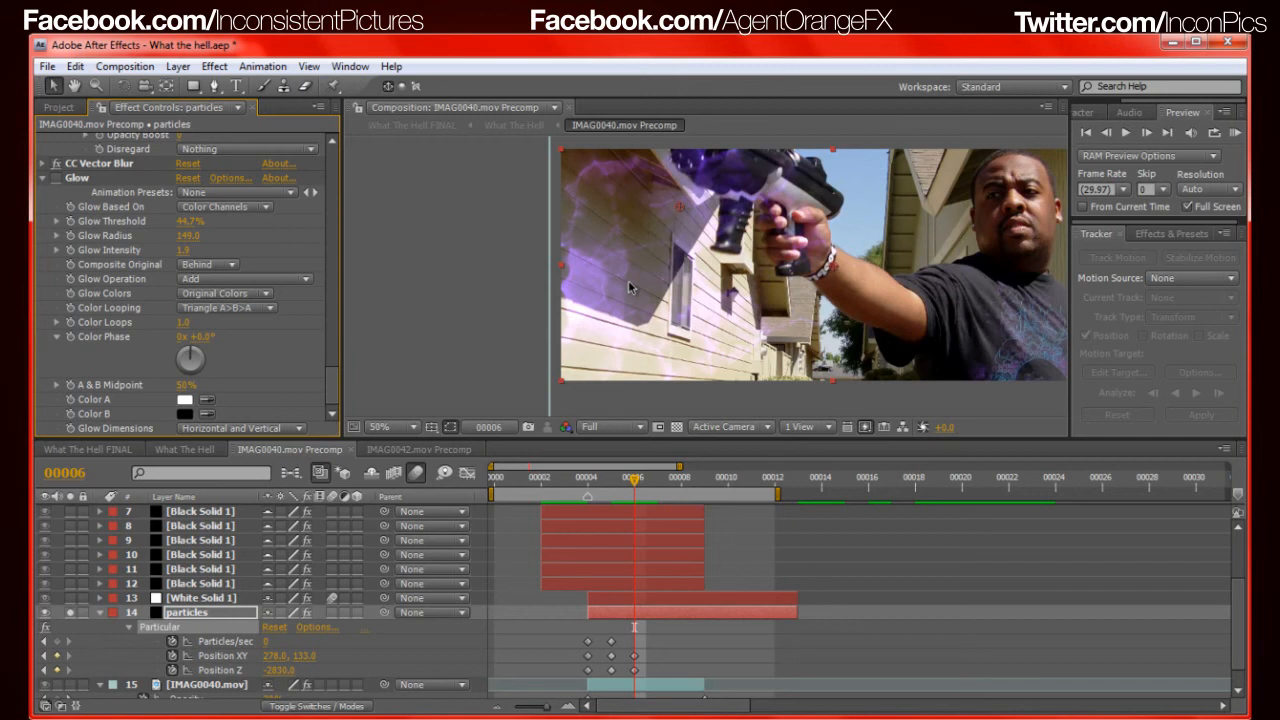
Enable the Glow effect on the particles layer and check the result back to frame 4
left_click(57, 178)
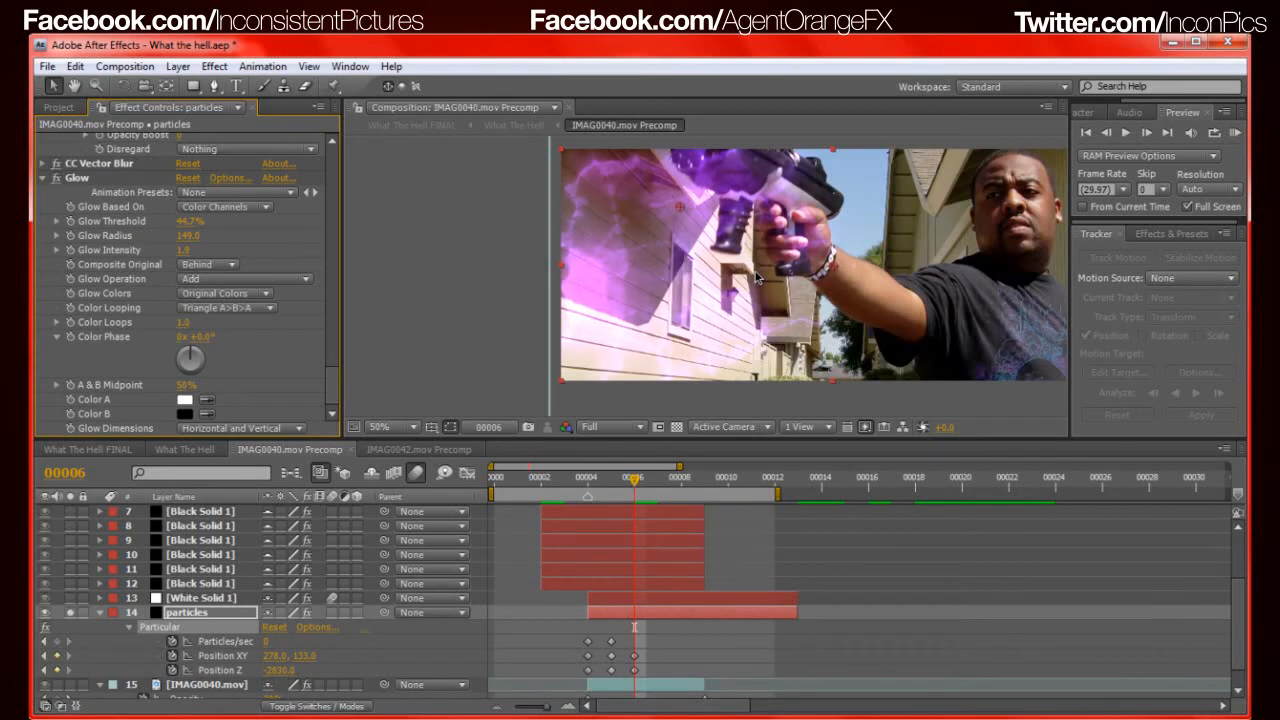
key("Page_Down")
key("Page_Up")
key("Page_Up")
key("Page_Up")
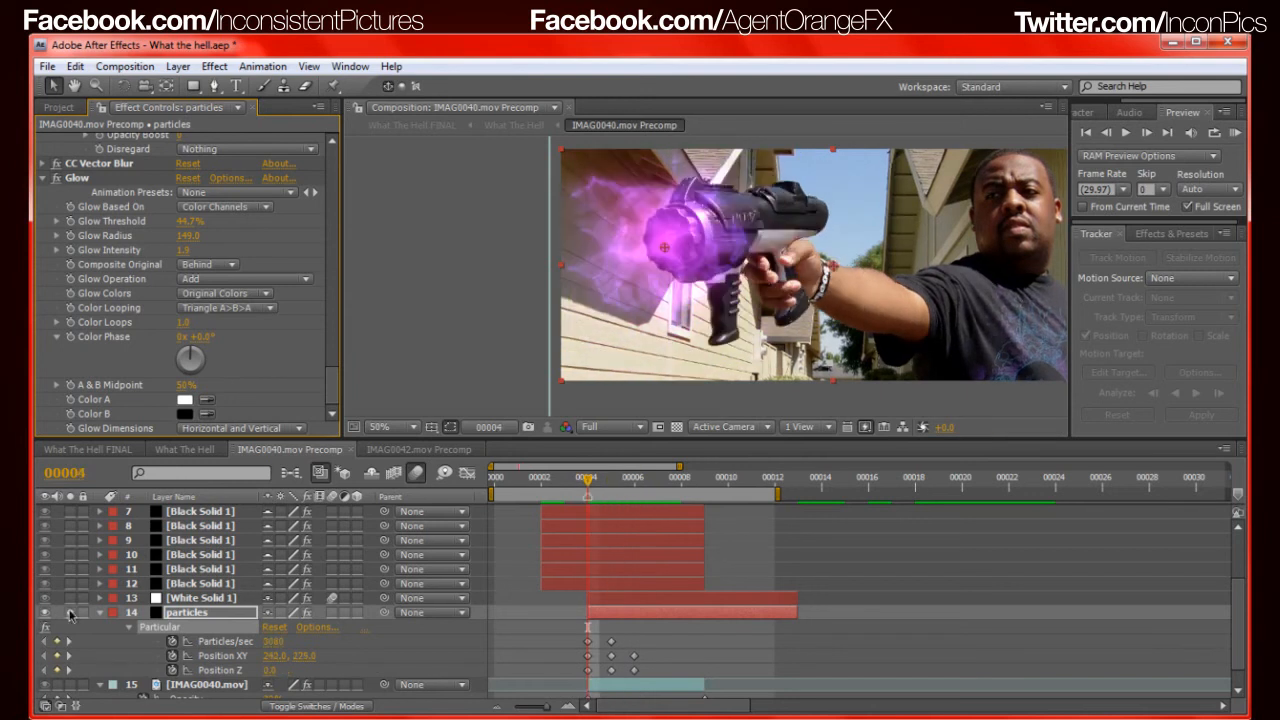
Take the particles layer out of solo and solo the tinted IMAG0040.mov copy over the base footage
scroll(128, 645, "down", 1)
left_click(45, 589)
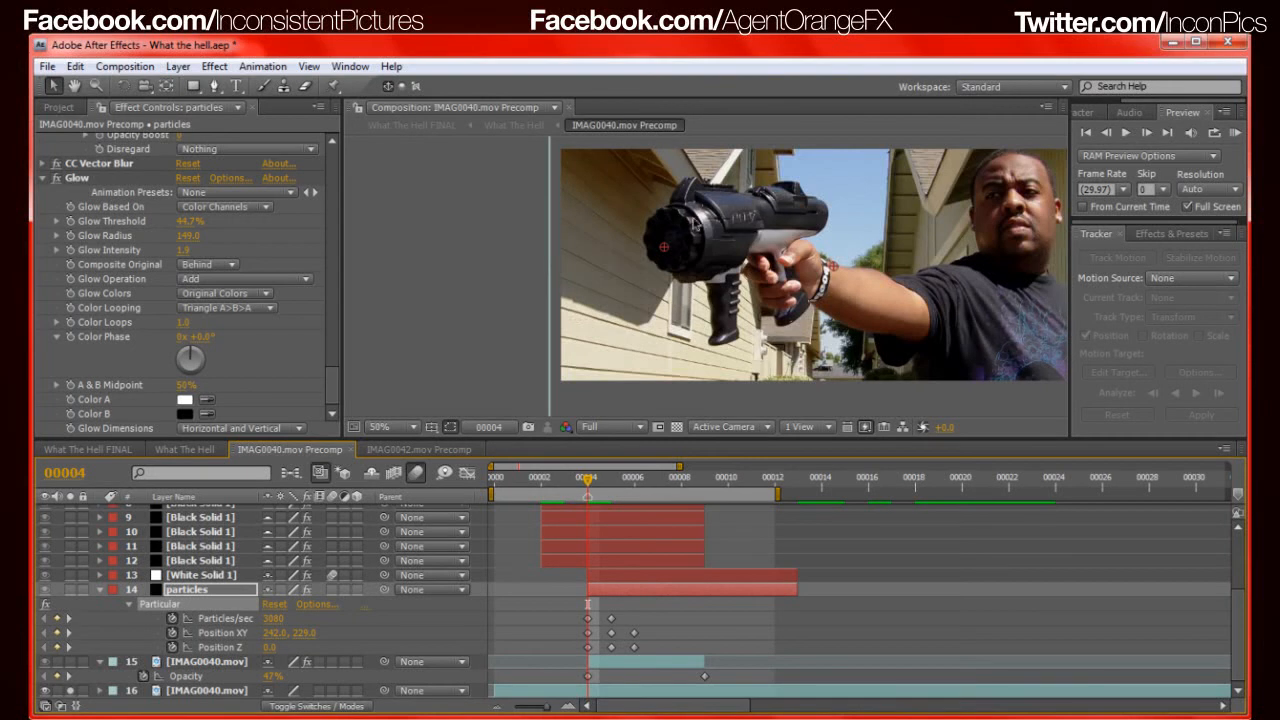
left_click_drag(946, 252, 819, 262)
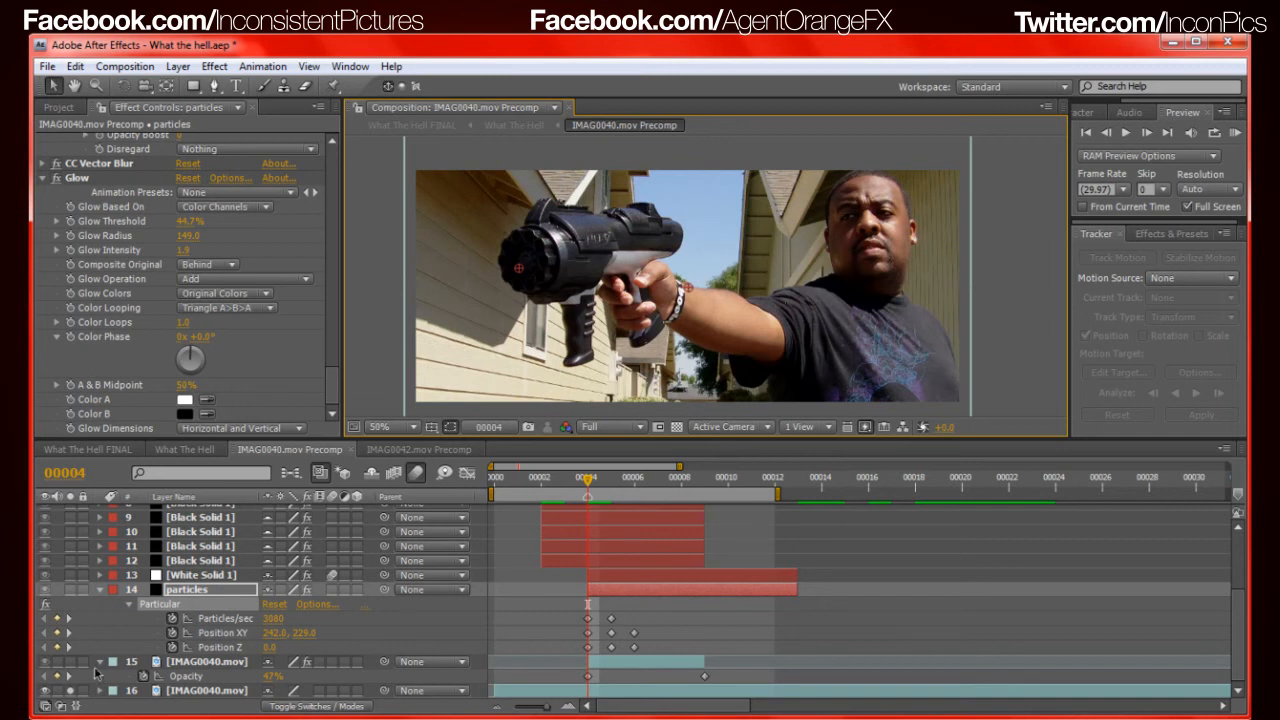
left_click(69, 661)
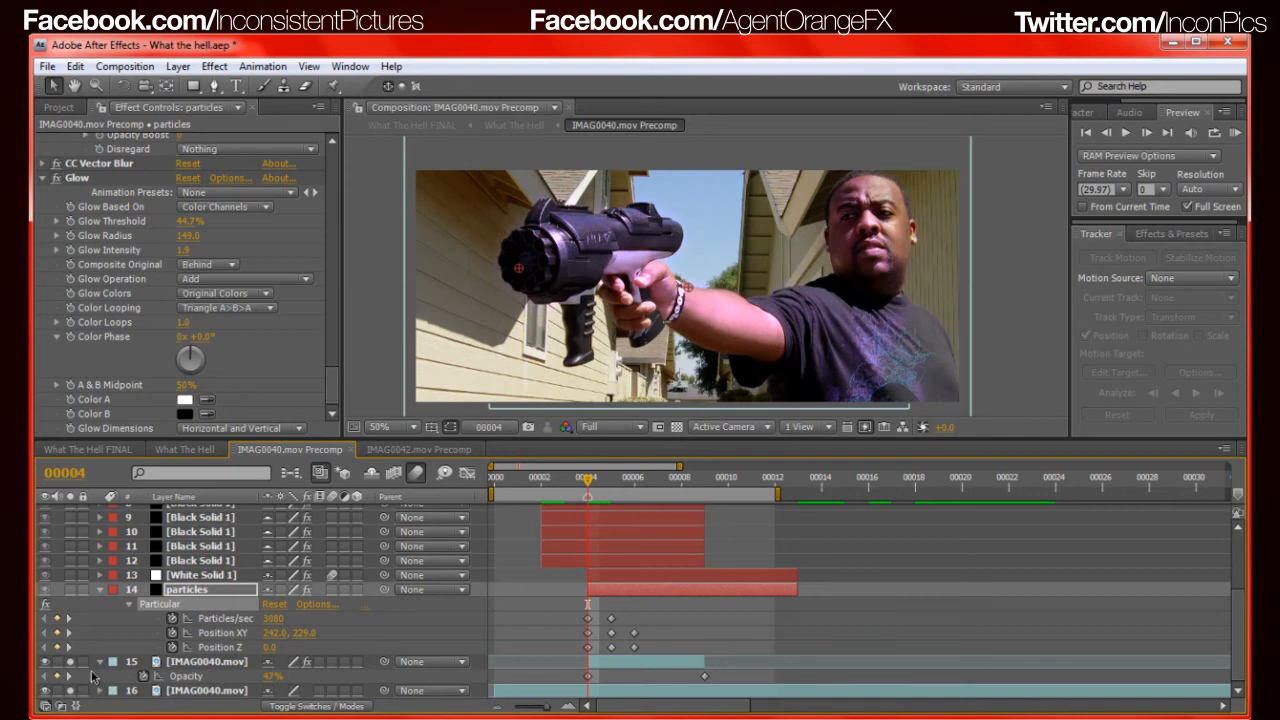
Isolate the tinted IMAG0040.mov copy to examine its mask, Tint effect and Add blend mode, then solo the base footage again
left_click(212, 691)
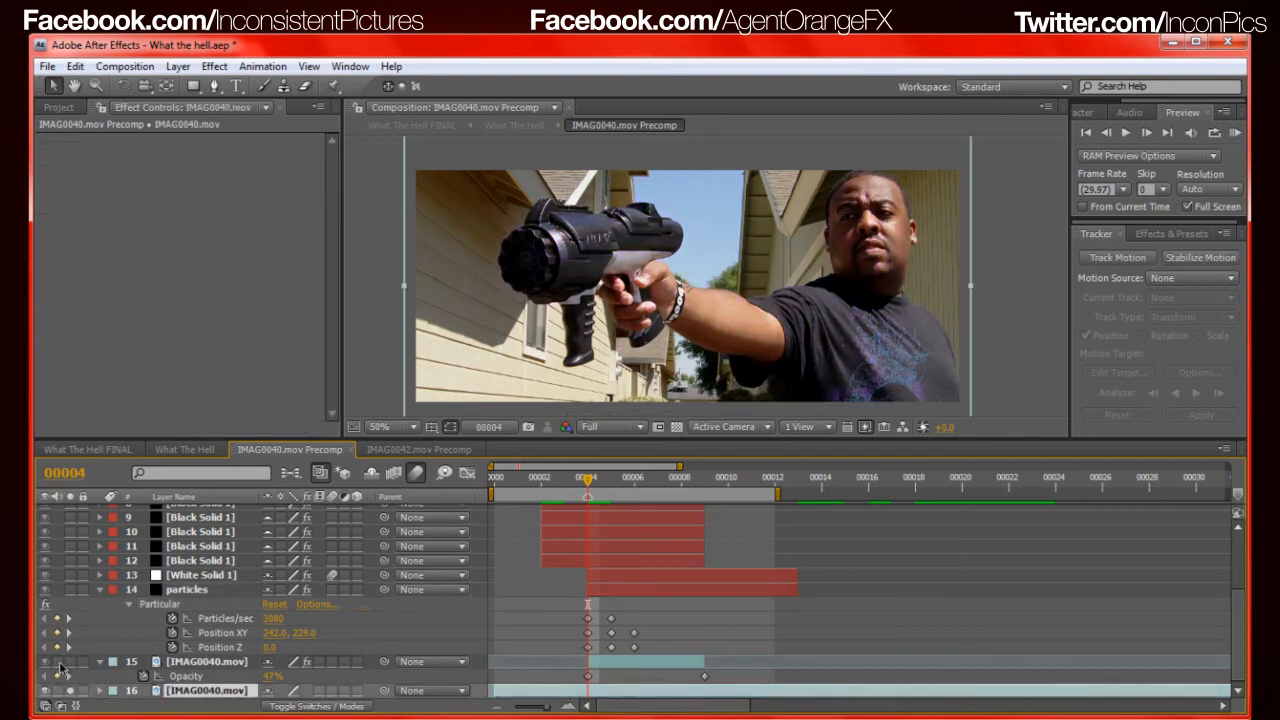
left_click(72, 691)
left_click(72, 692)
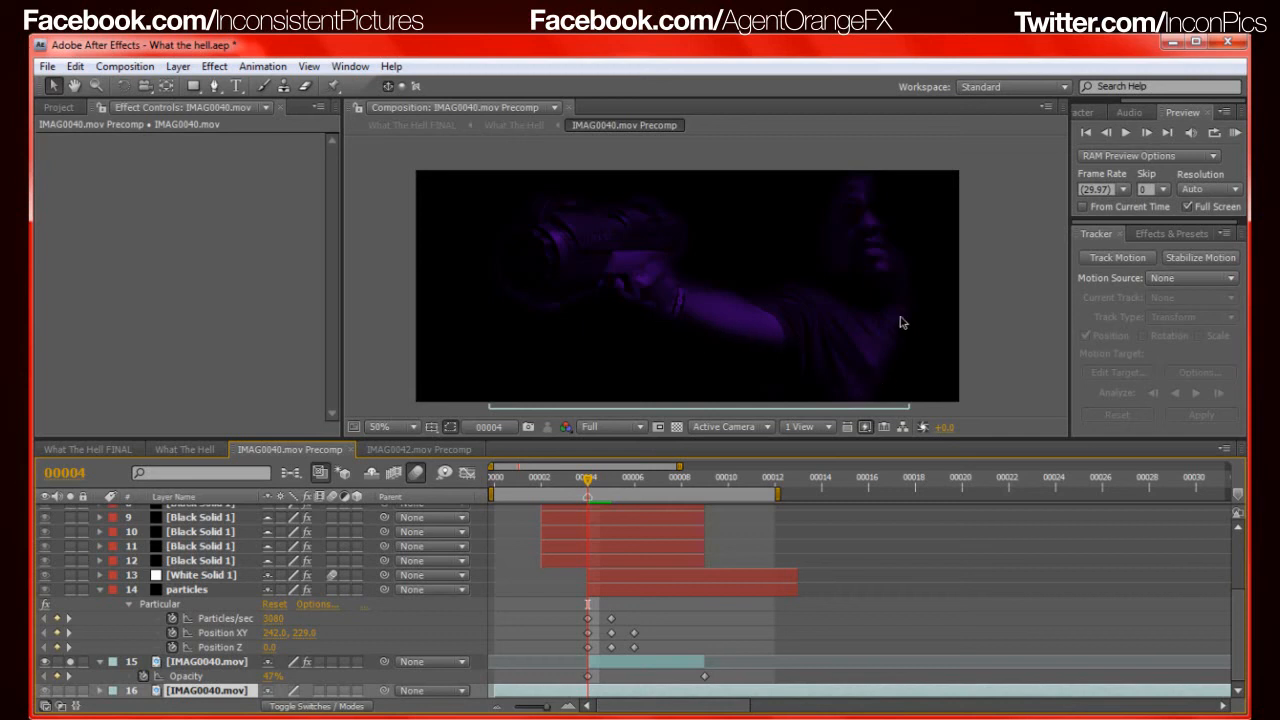
left_click(738, 319)
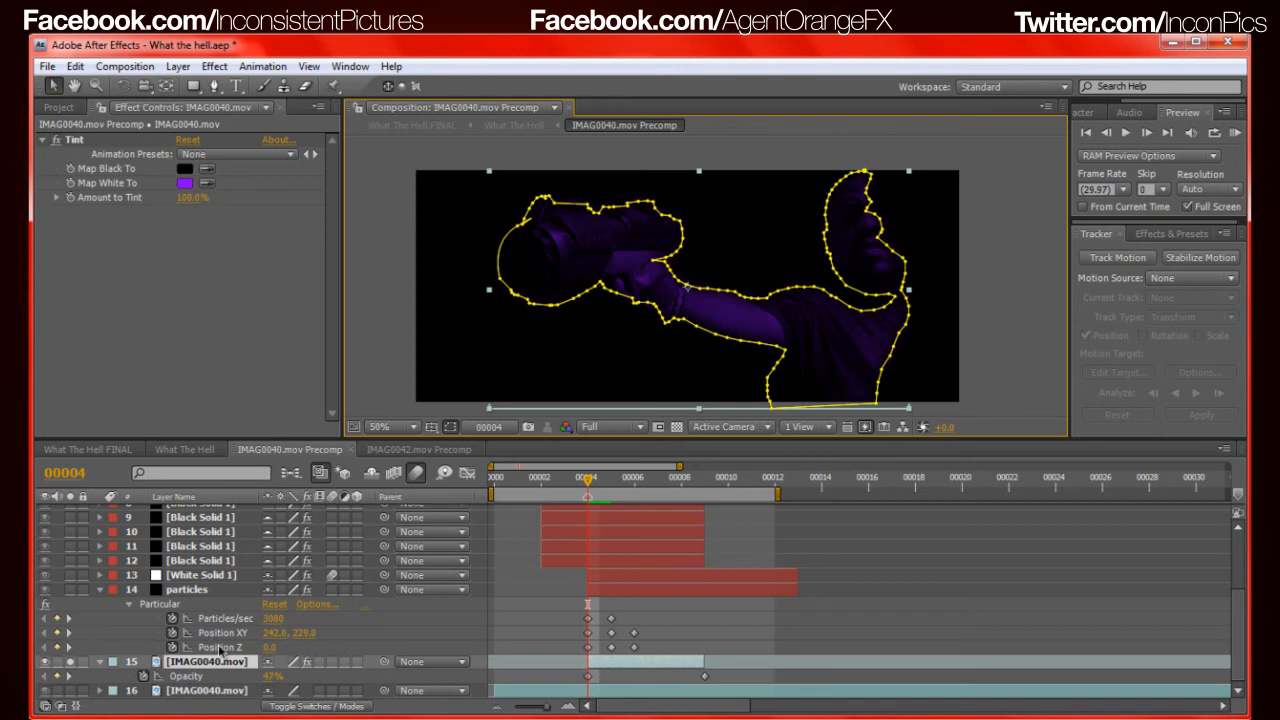
key("F4")
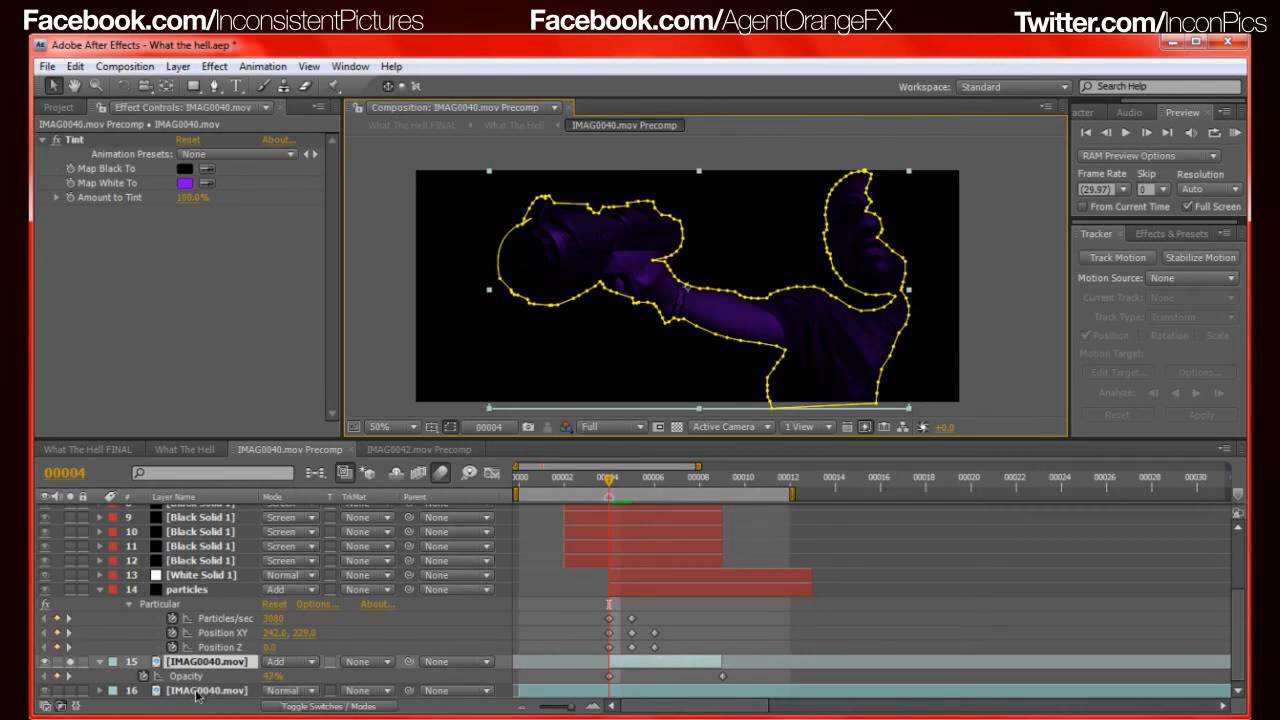
left_click(68, 692)
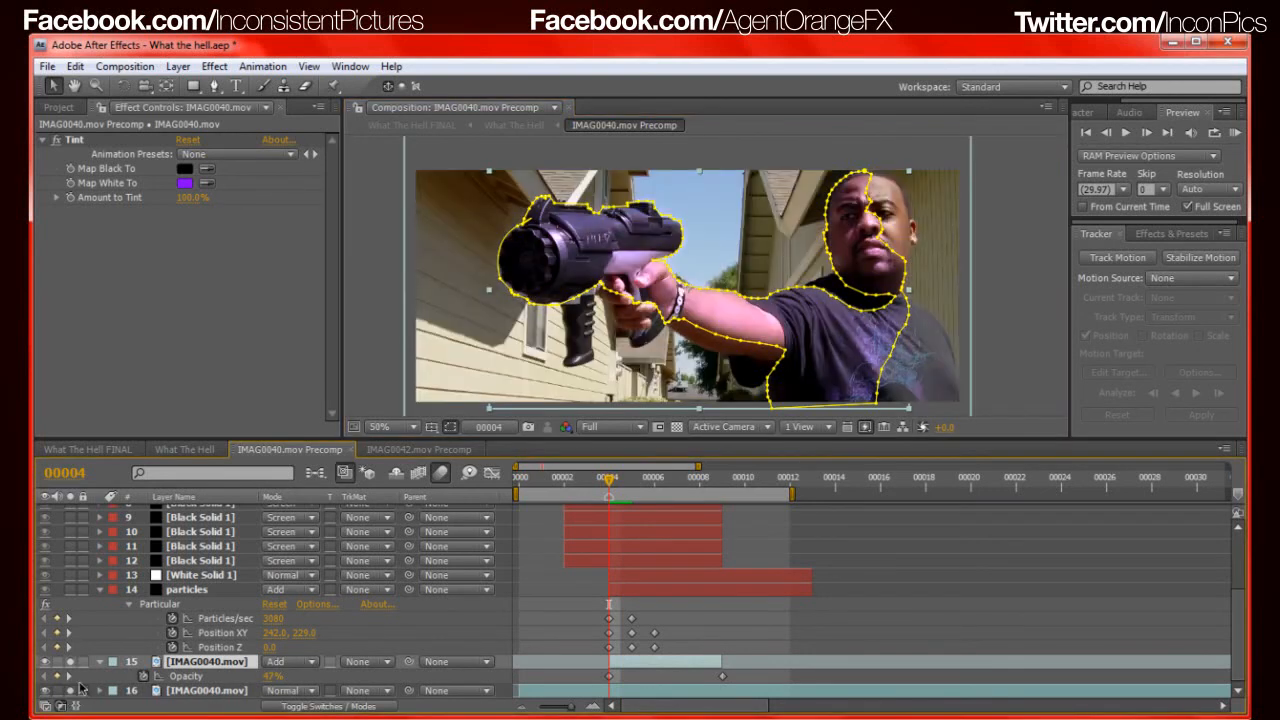
Follow the tinted copy's Opacity fade against the base footage from frame 4 to frame 11, returning to frame 9
left_click(1013, 350)
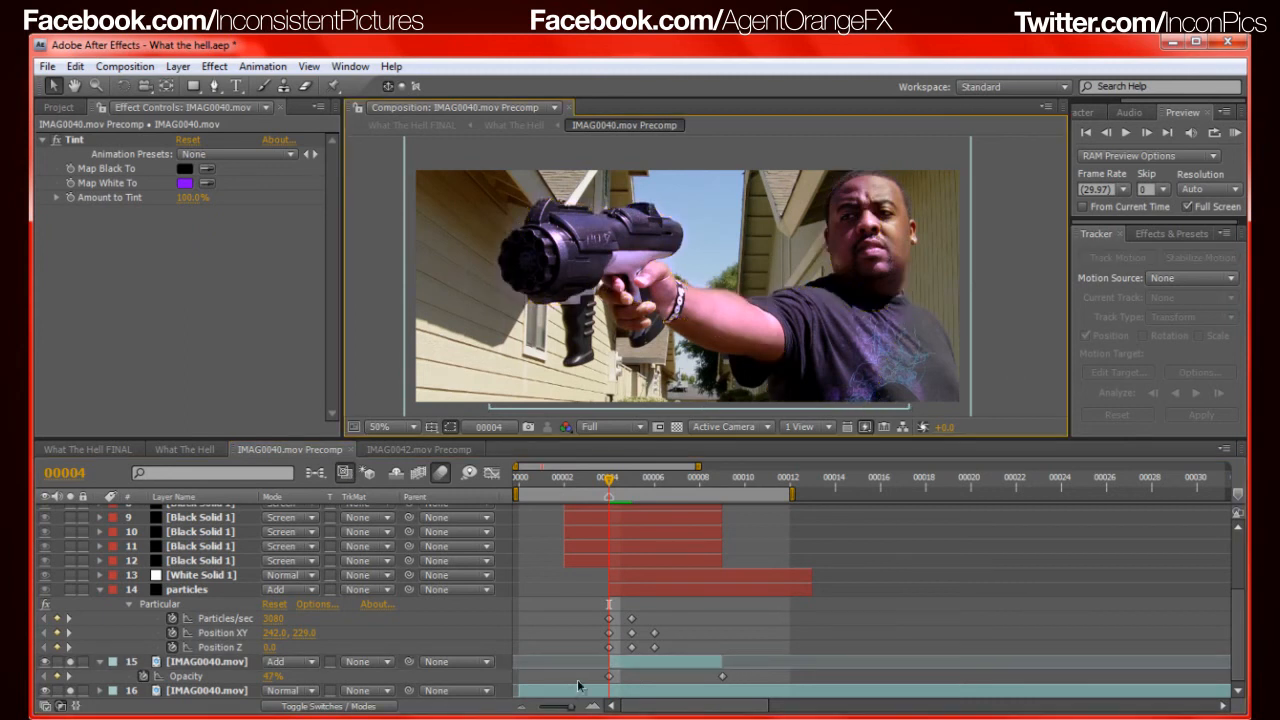
mouse_move(613, 484)
left_mouse_down()
mouse_move(586, 484)
mouse_move(606, 477)
left_mouse_up()
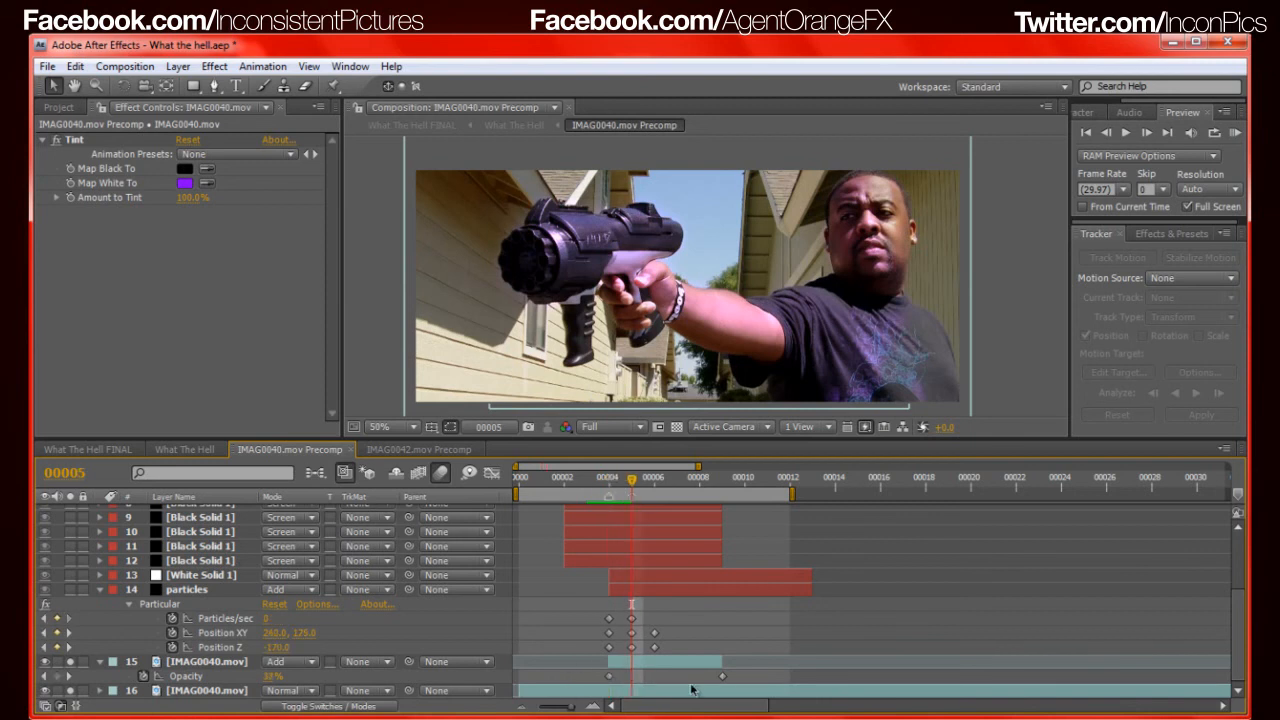
key("Page_Down")
key("Page_Down")
key("Page_Down")
key("Page_Down")
key("Page_Down")
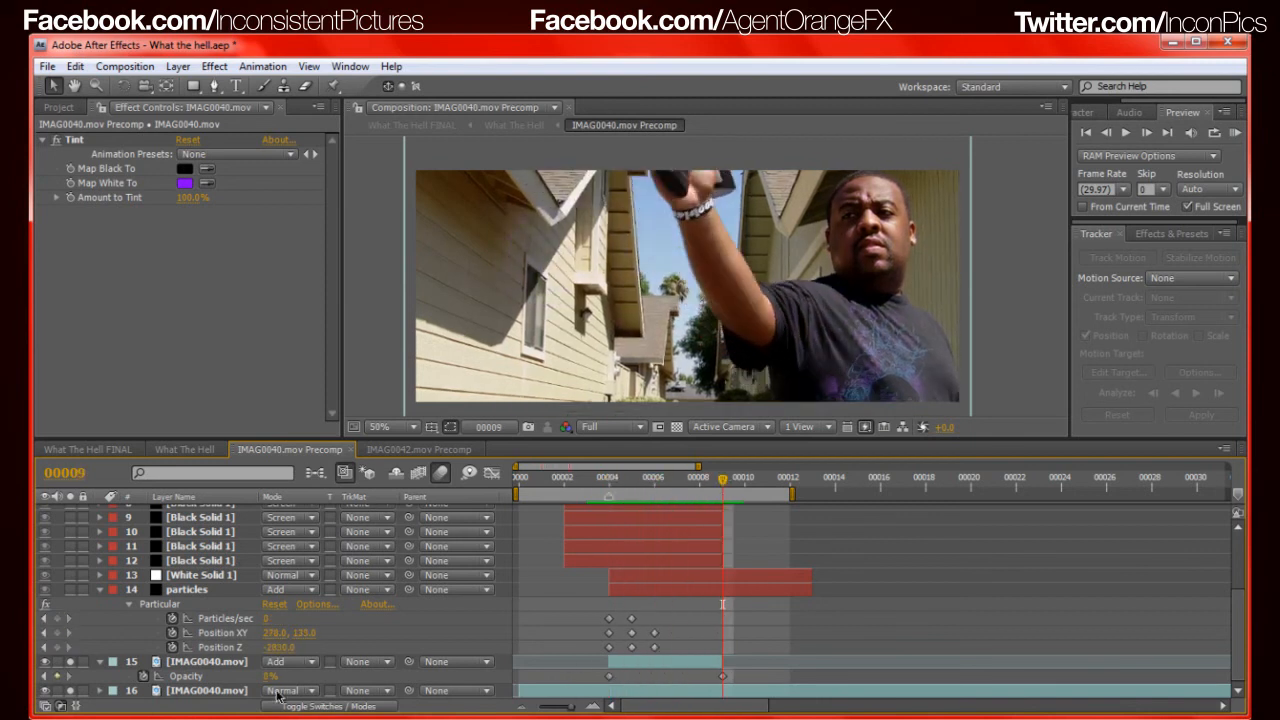
key("Page_Down")
key("Page_Down")
key("Page_Down")
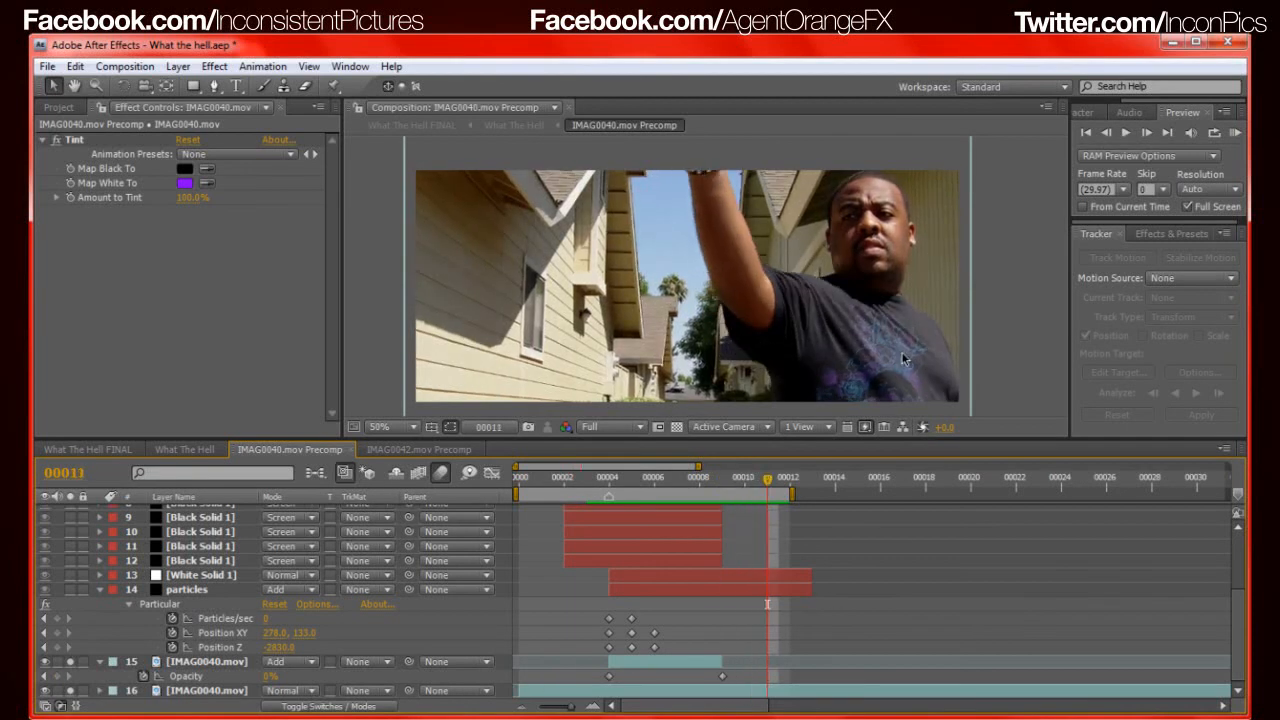
key("Page_Up")
key("Page_Up")
key("Page_Up")
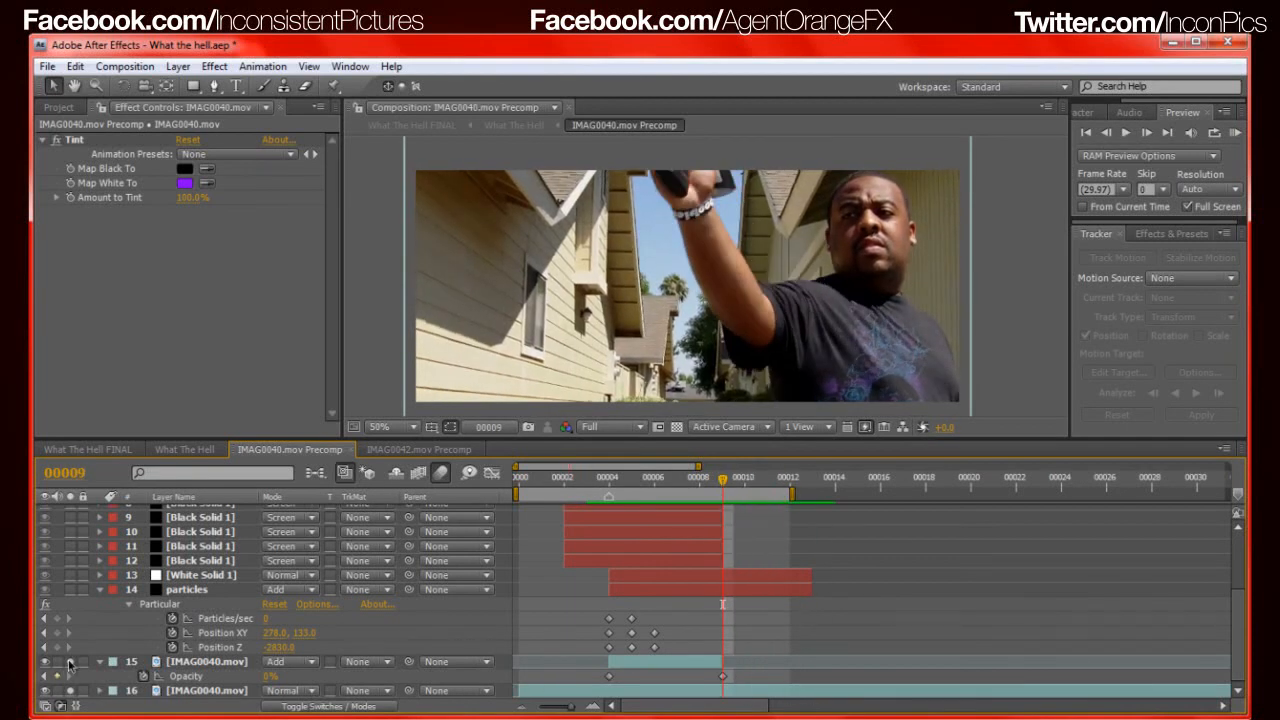
Turn off solo on both footage layers and run a RAM preview of the full muzzle flash composite
key("Page_Up")
key("Page_Up")
key("Page_Up")
key("Page_Up")
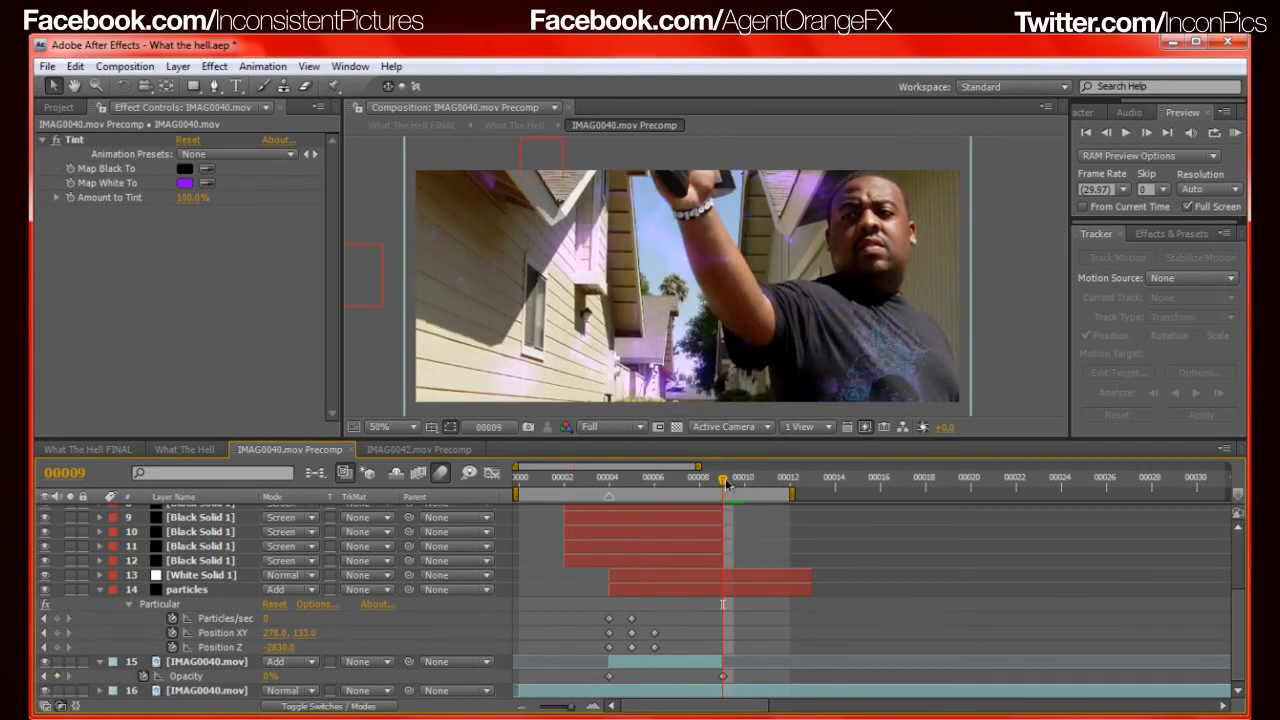
key("KP_0")
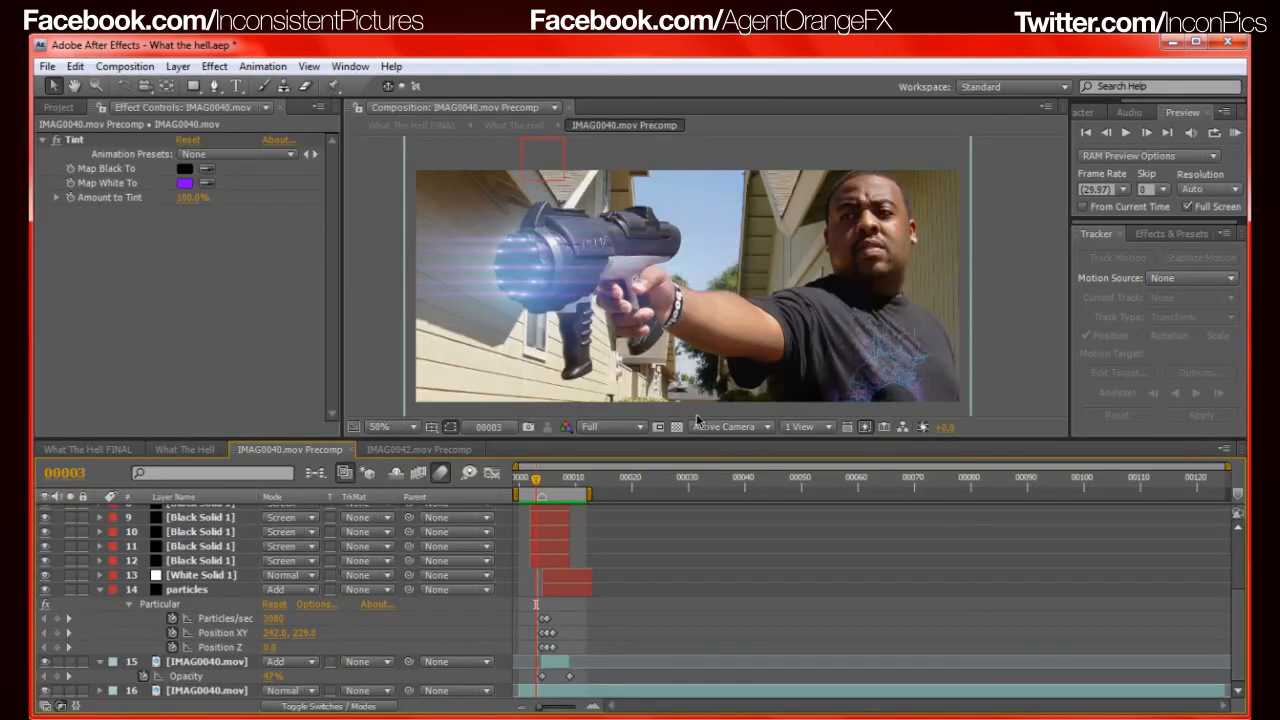
scroll(645, 296, "down", 2)
left_click_drag(658, 301, 653, 327)
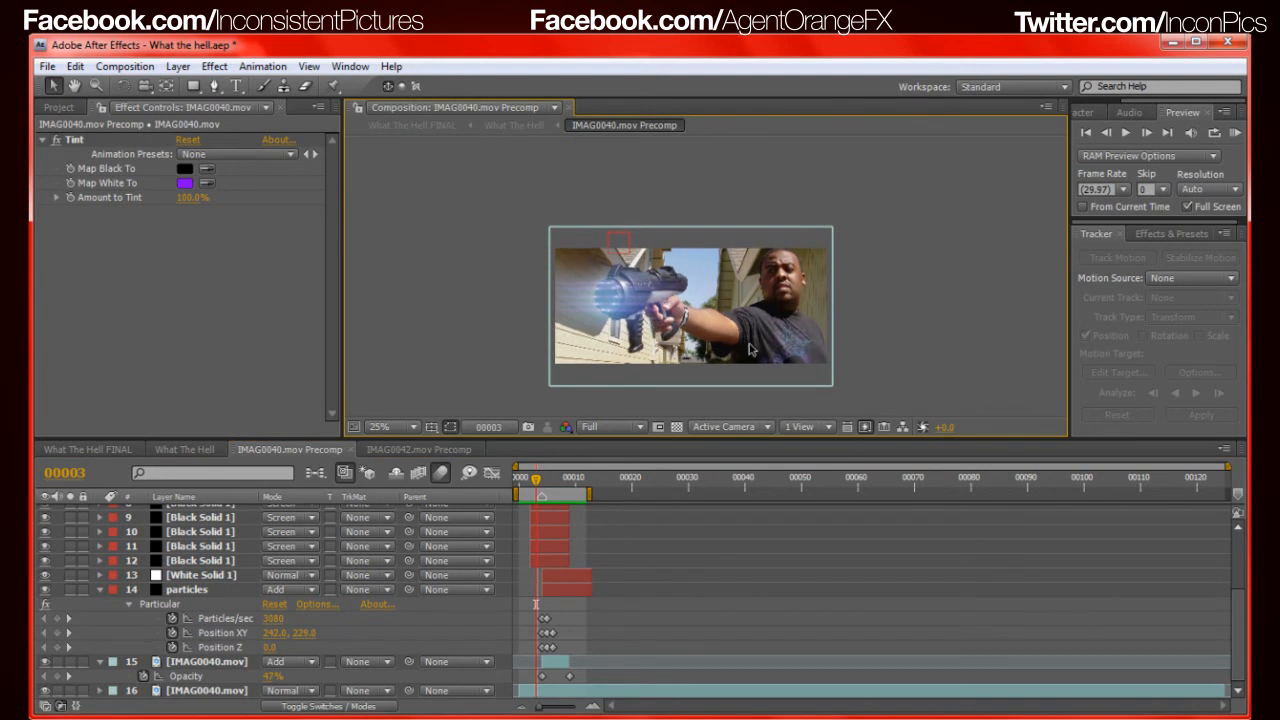
Step through frames 3 to 8 of the full composite and back to frame 5 to review the finished flash
key("Page_Down")
key("Page_Down")
key("Page_Down")
key("Page_Down")
key("Page_Down")
key("Page_Up")
key("Page_Up")
key("Page_Up")
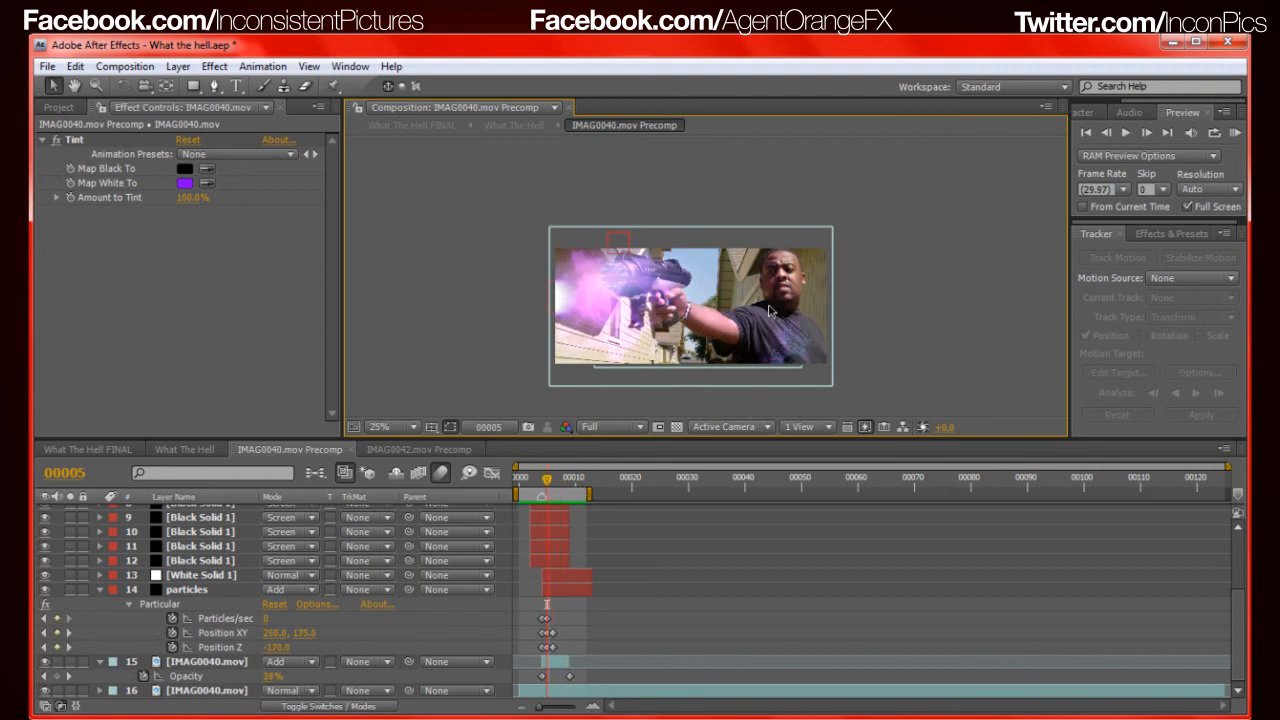